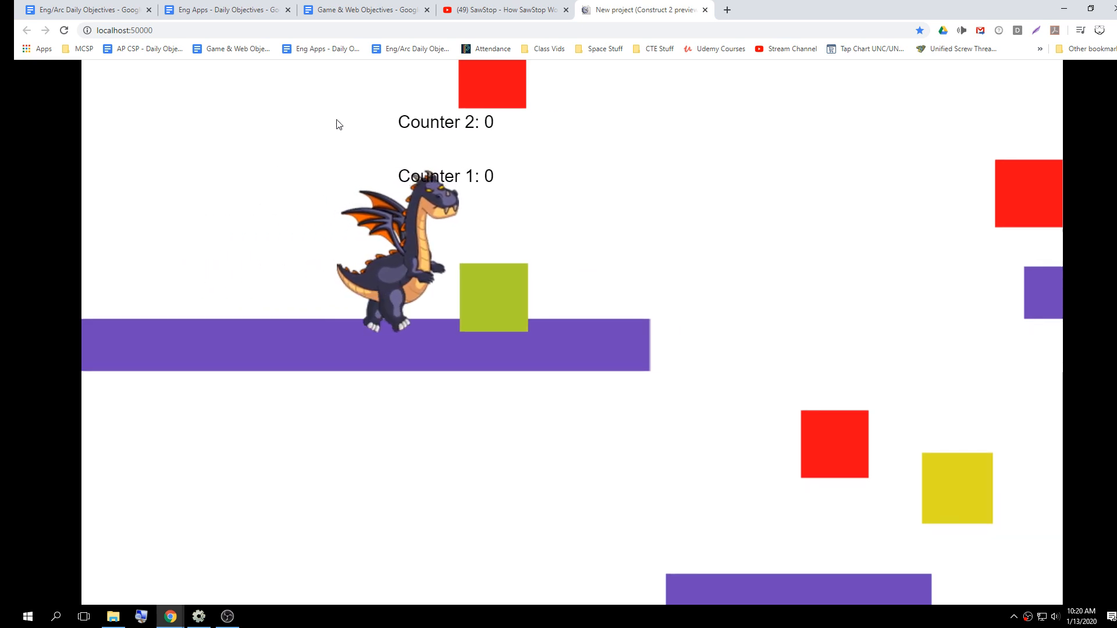
# Play-test the dragon's left, right and jump movement in the browser preview of the game
pyautogui.press('Left')
pyautogui.press('Up')
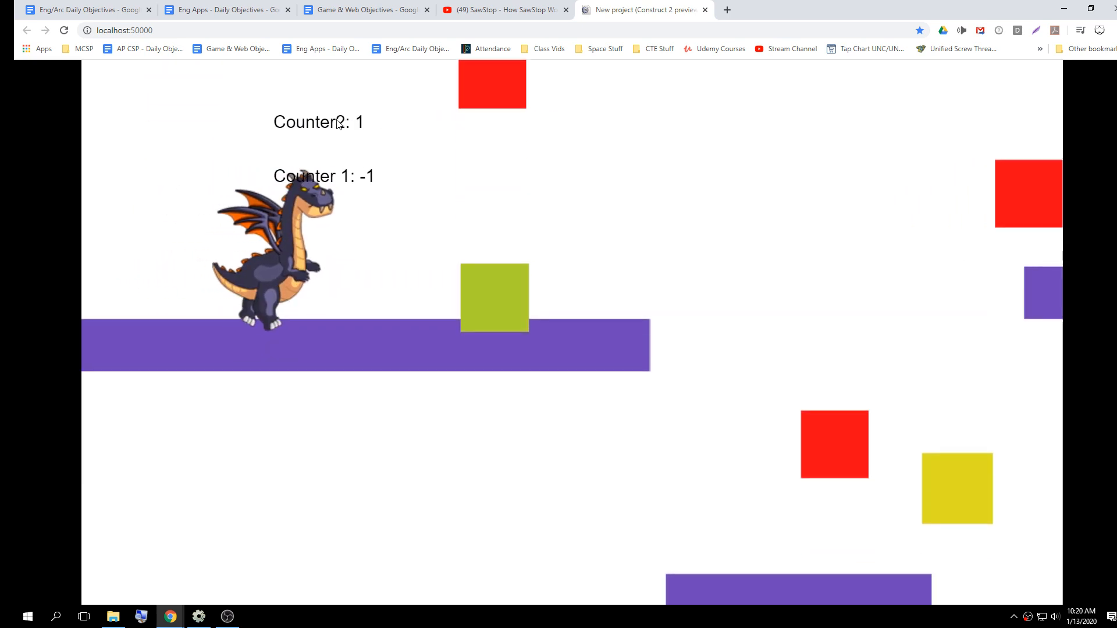
pyautogui.press('Up')
pyautogui.press('Right')
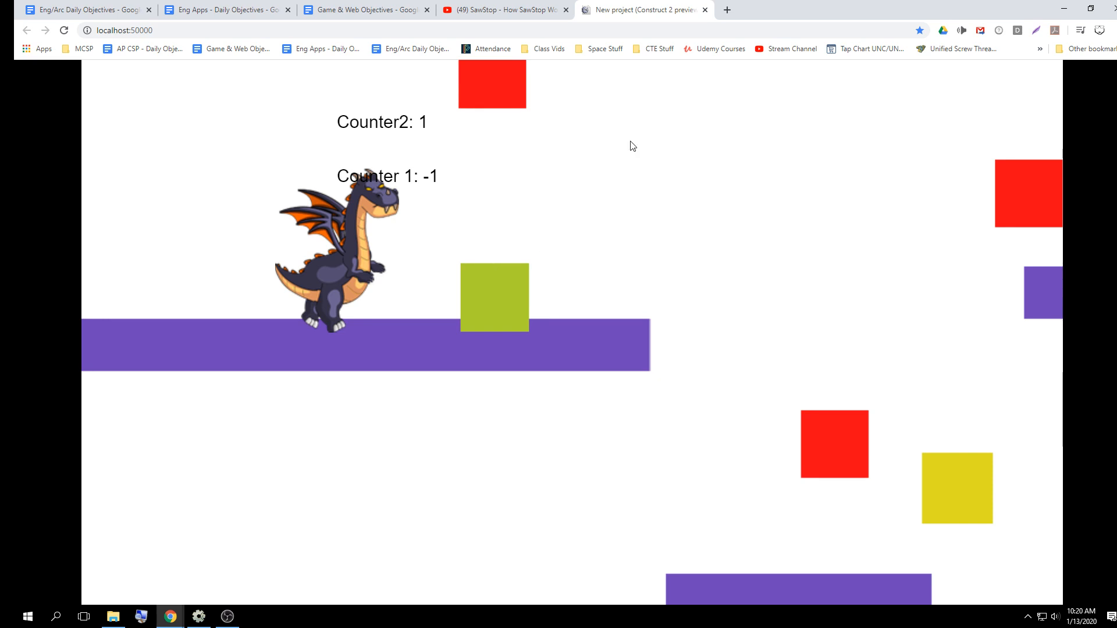
# Close the game preview, put the browser away and return to the Construct 2 project
pyautogui.click(705, 10)
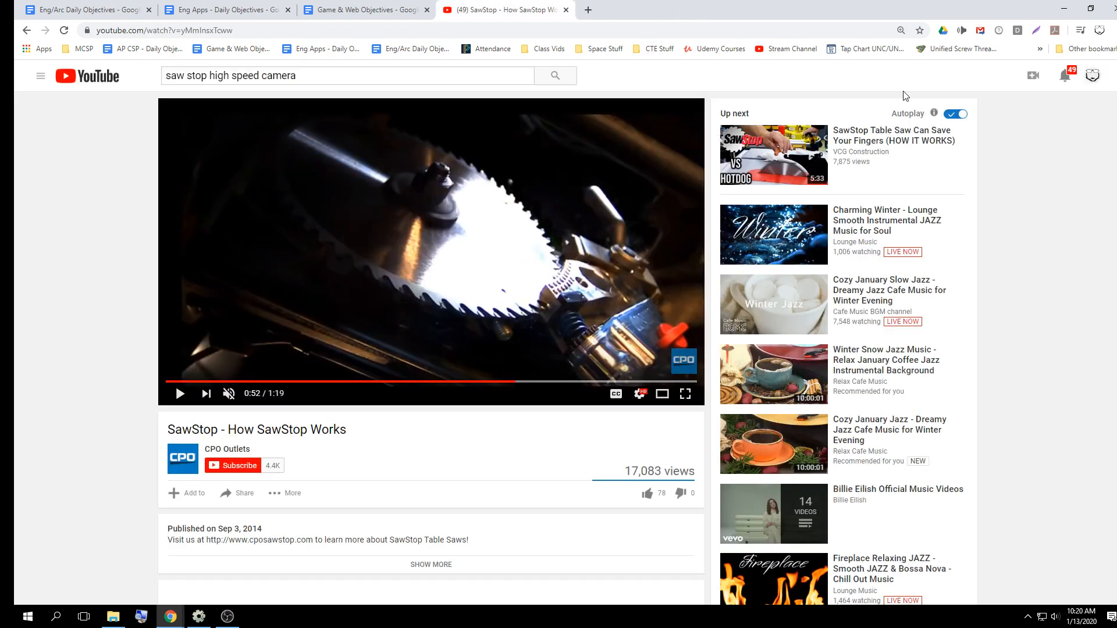
pyautogui.click(1063, 9)
pyautogui.click(442, 95)
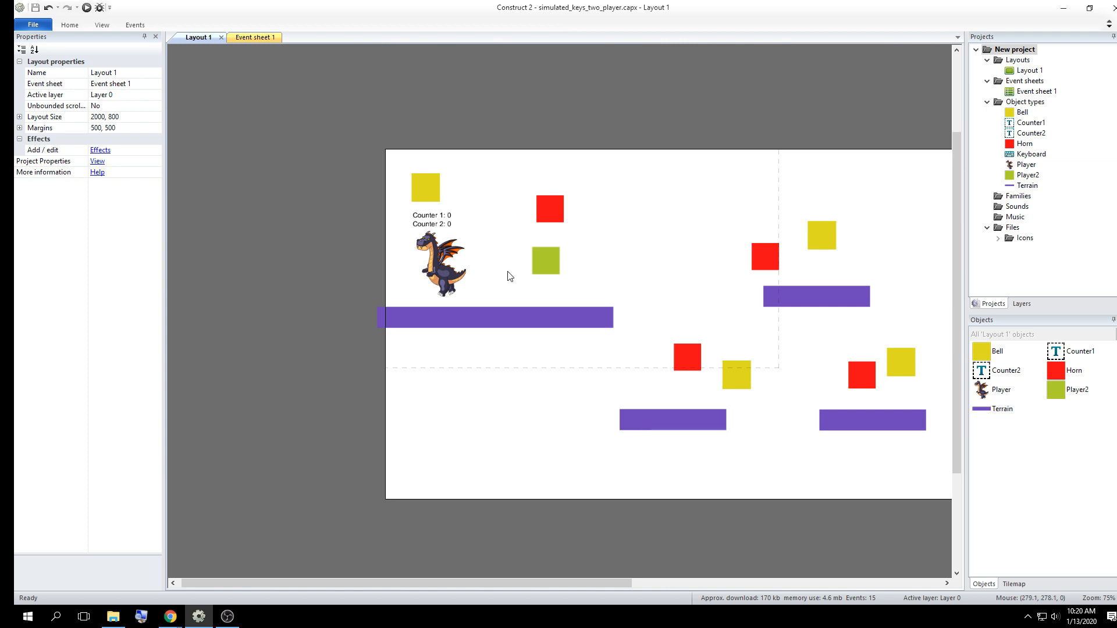
# Review the Dragon Walk keyboard events and their simulated platform controls in Event sheet 1
pyautogui.click(258, 40)
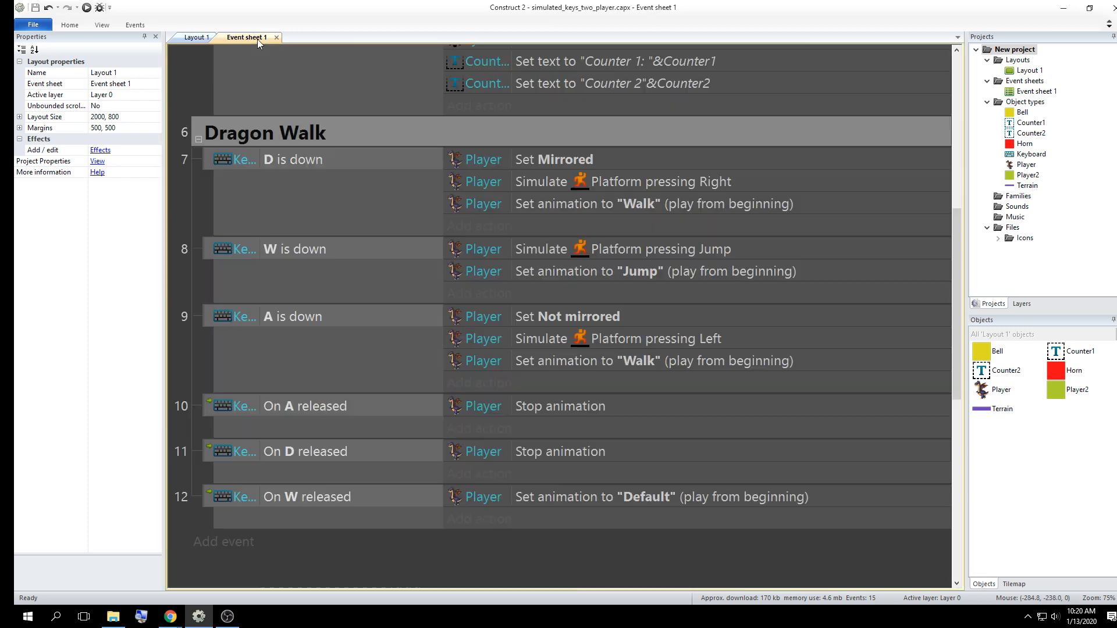
pyautogui.click(529, 182)
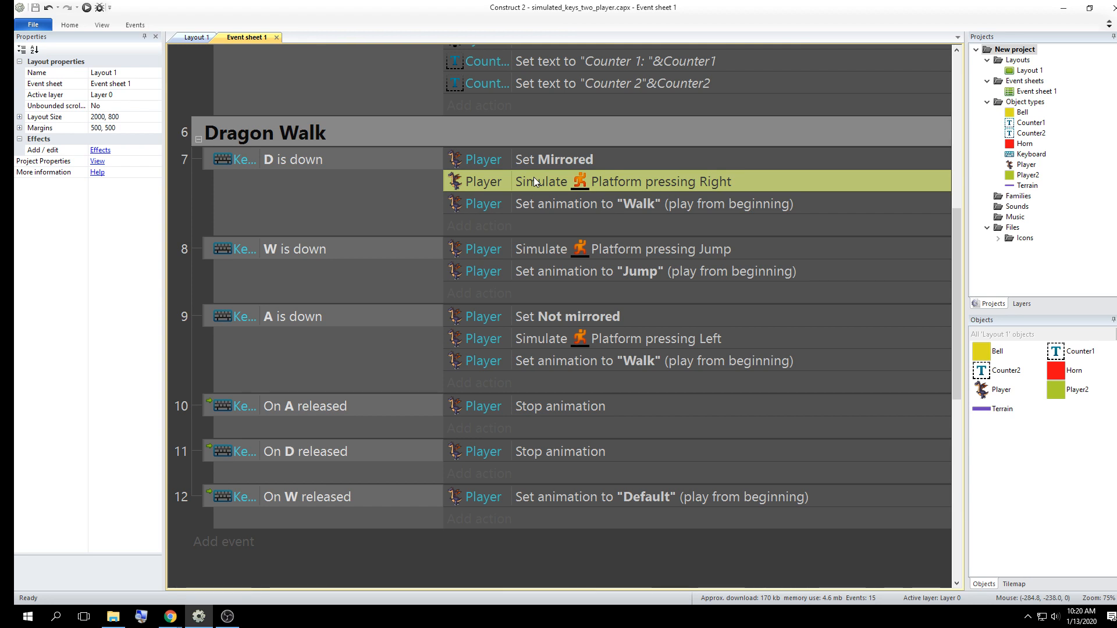
pyautogui.scroll(-3, 367, 329)
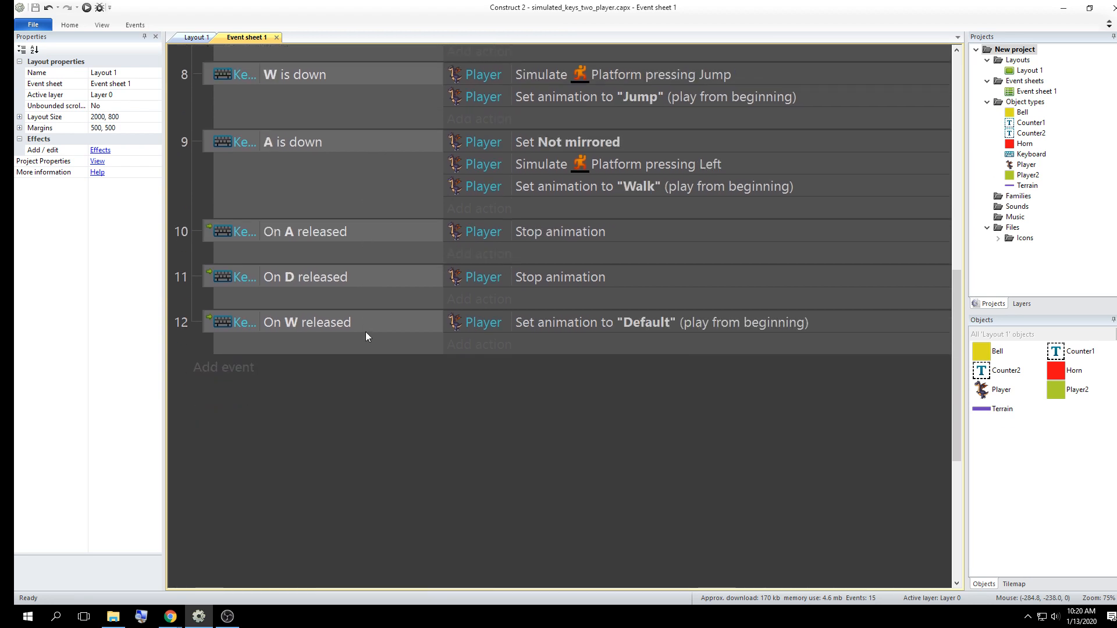
# In Layout 1, nudge the green Player2 square to position 369, 283 and compare its behavior properties with the dragon's
pyautogui.click(181, 38)
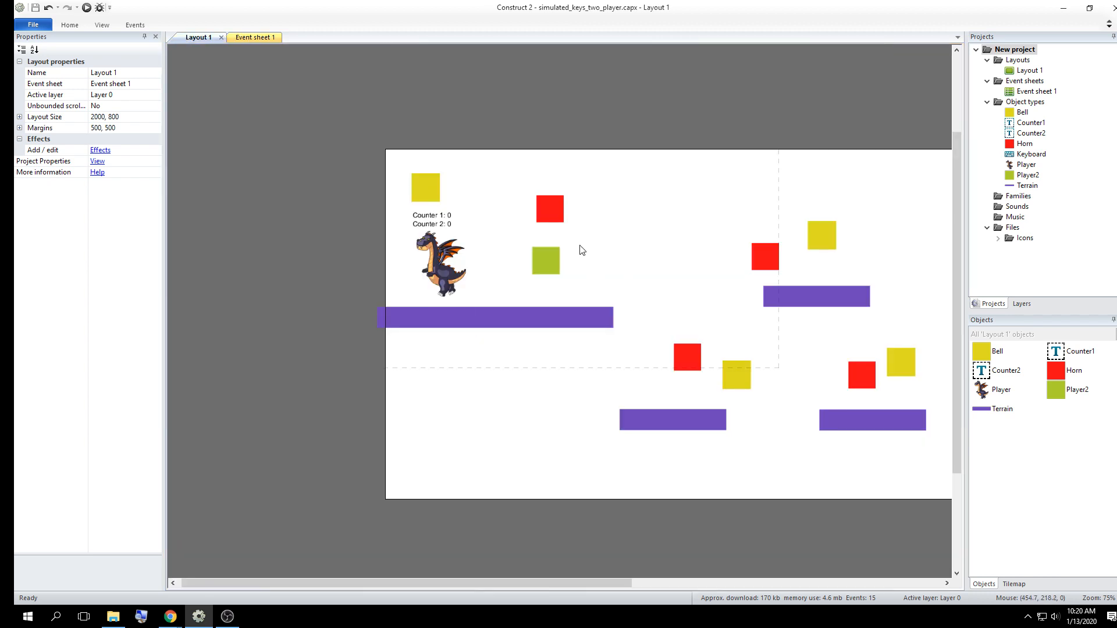
pyautogui.moveTo(548, 260); pyautogui.dragTo(554, 261)
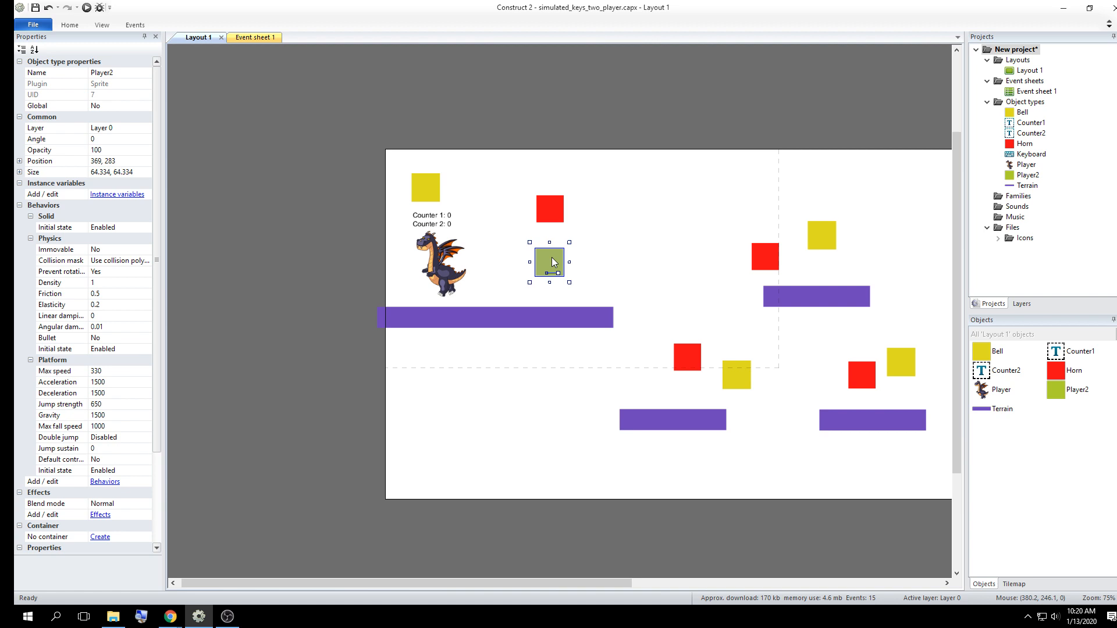
pyautogui.click(448, 268)
pyautogui.click(551, 263)
pyautogui.click(446, 264)
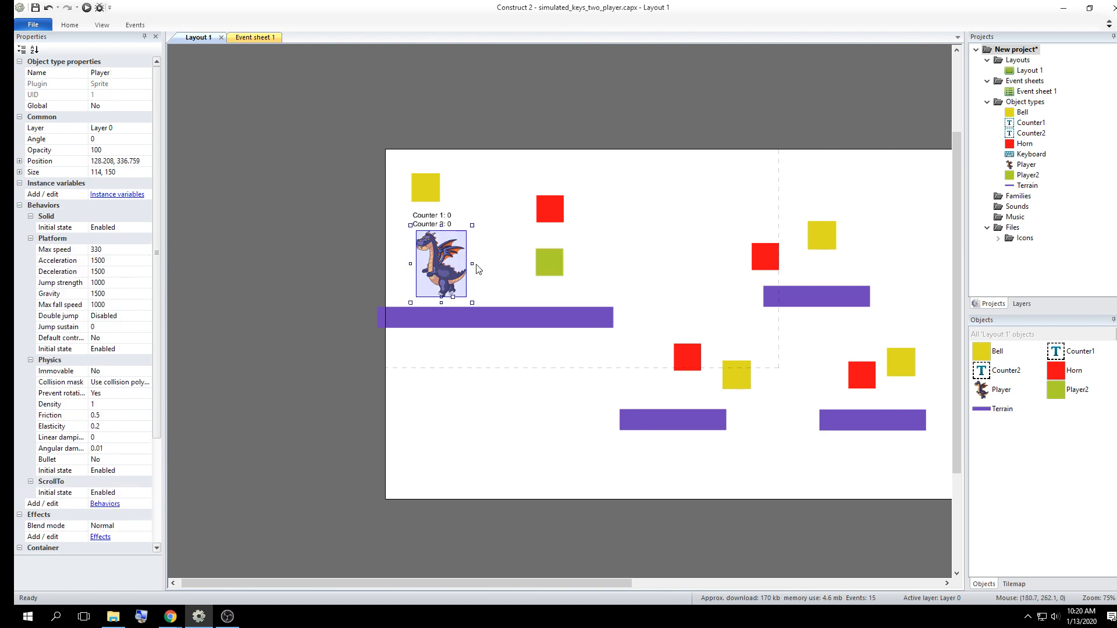
pyautogui.click(551, 266)
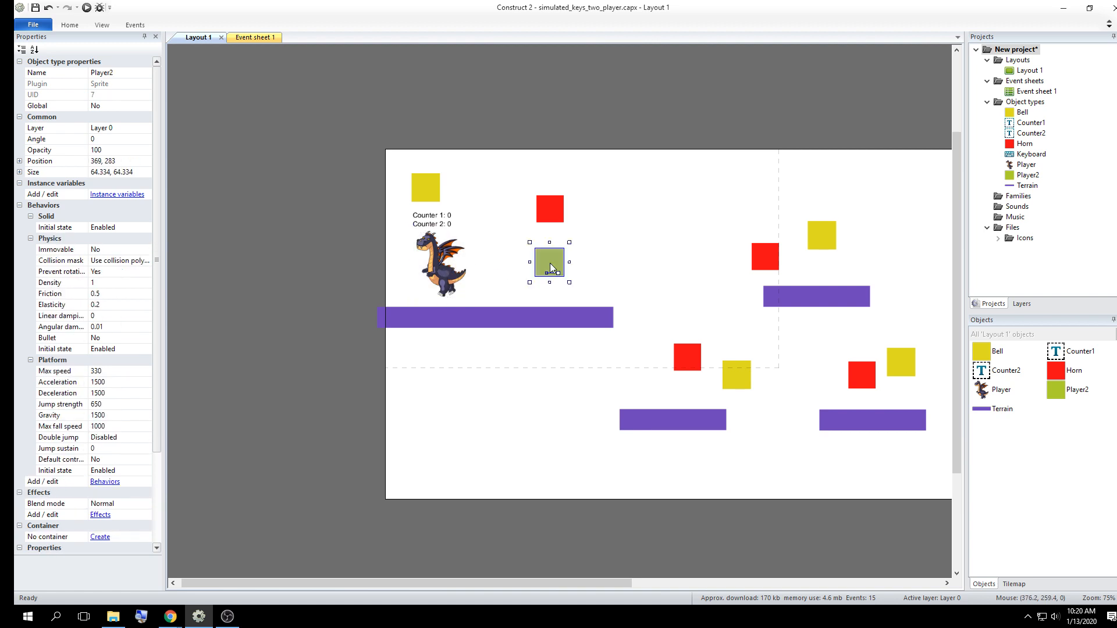
pyautogui.click(437, 281)
pyautogui.click(560, 270)
# Check the Default controls option of Player2's Platform behavior
pyautogui.moveTo(156, 80); pyautogui.dragTo(142, 105)
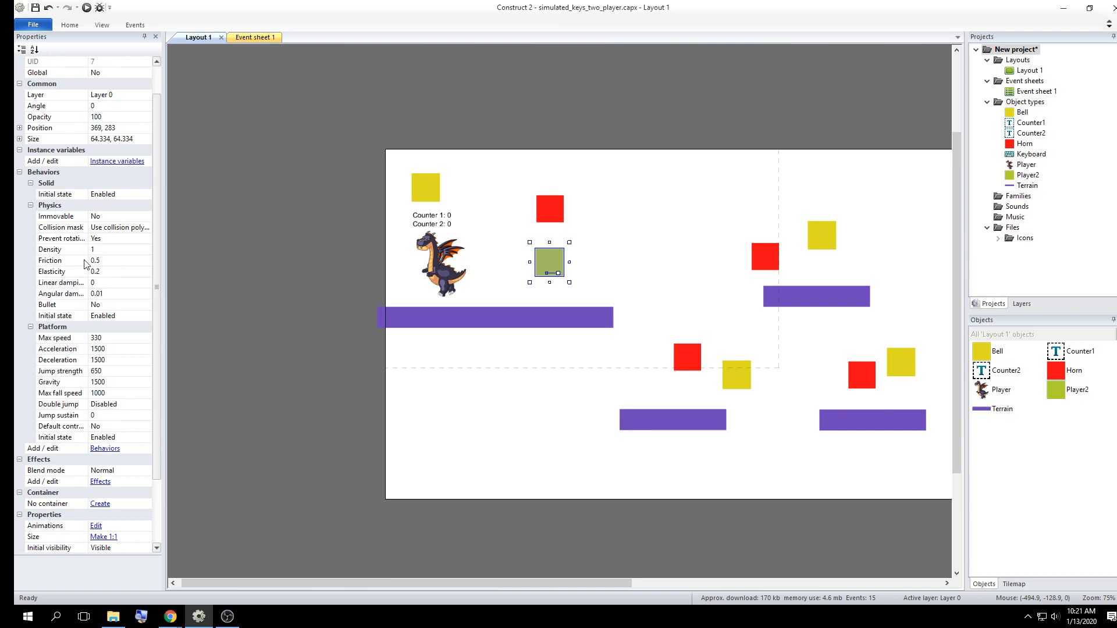
pyautogui.click(72, 426)
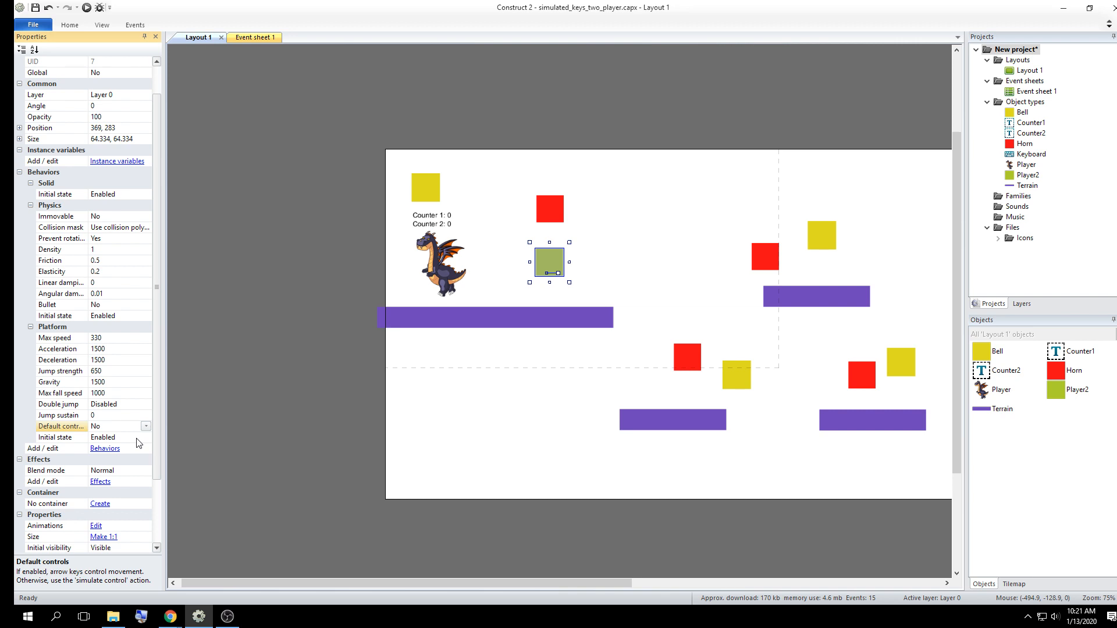
pyautogui.click(146, 427)
pyautogui.click(146, 426)
# Open Player2's image editor, spread its floating windows apart and enlarge the image editing window
pyautogui.click(552, 263)
pyautogui.doubleClick(553, 263)
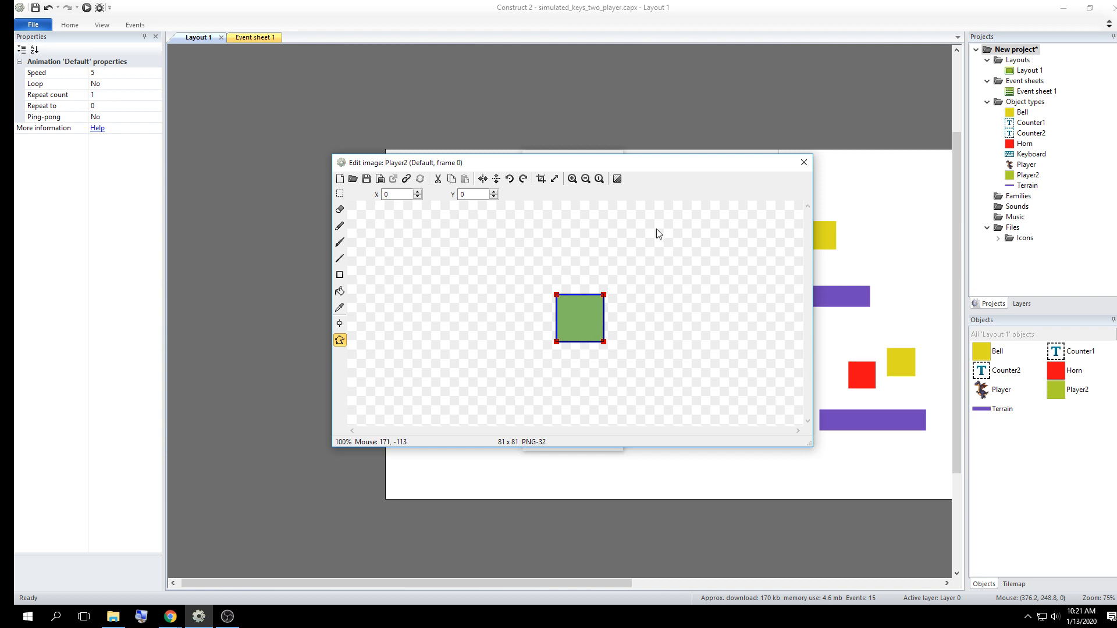
pyautogui.moveTo(579, 155); pyautogui.dragTo(821, 67)
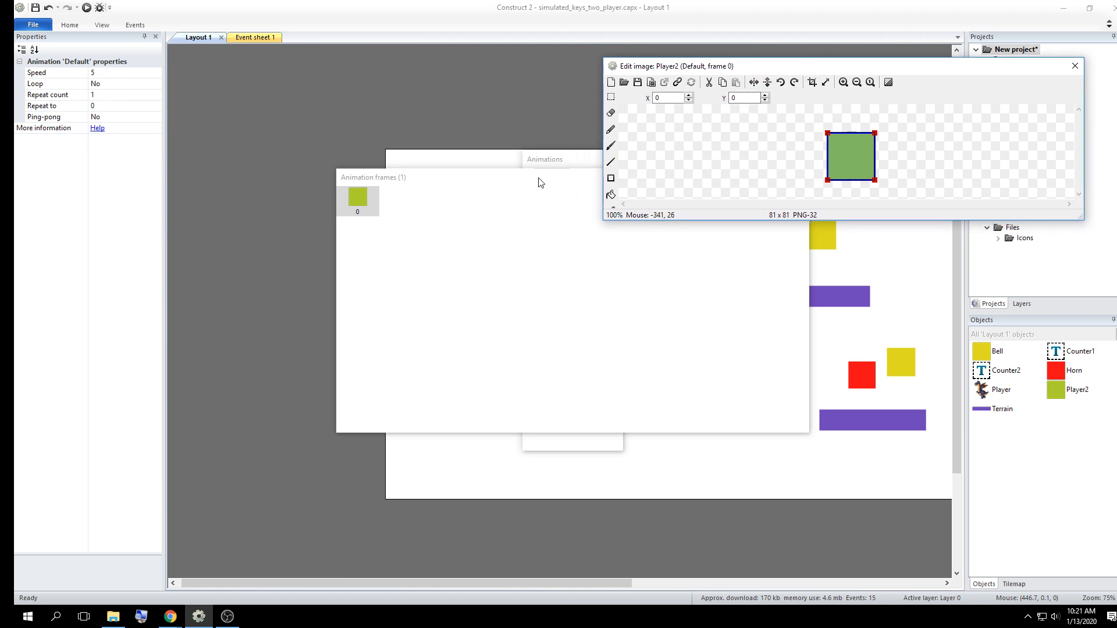
pyautogui.moveTo(536, 180); pyautogui.dragTo(286, 71)
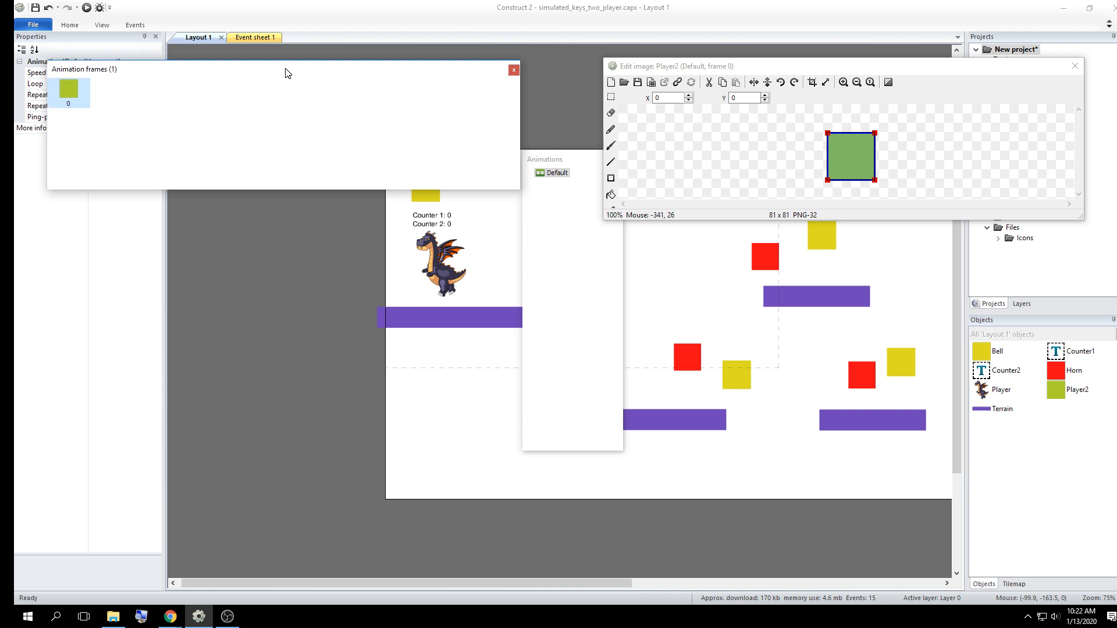
pyautogui.click(560, 173)
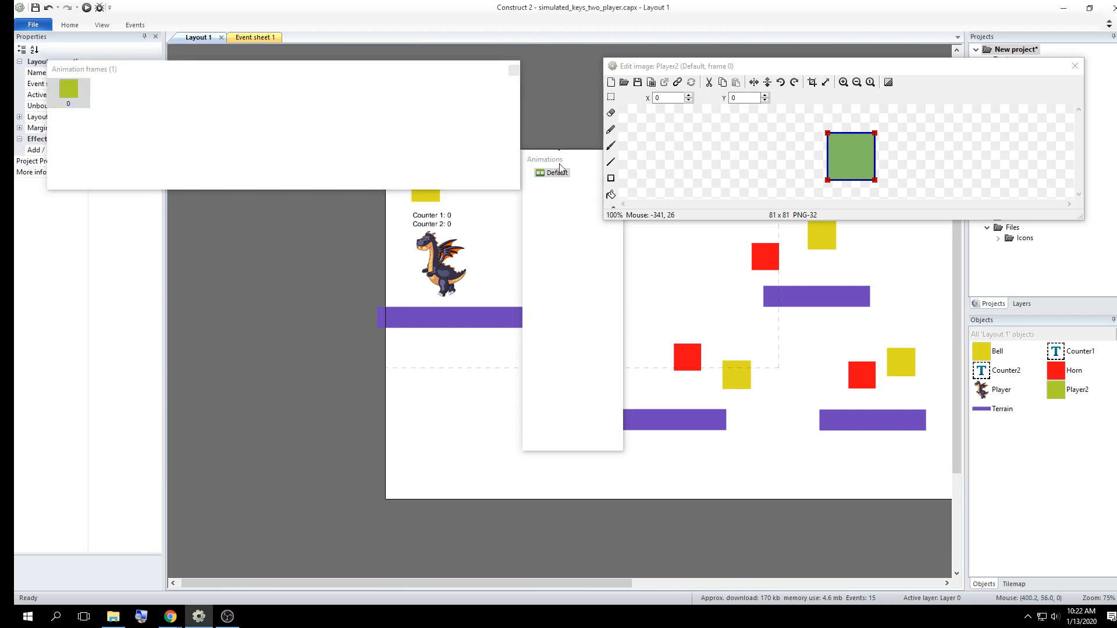
pyautogui.moveTo(560, 159); pyautogui.dragTo(279, 220)
pyautogui.moveTo(368, 74); pyautogui.dragTo(441, 78)
pyautogui.moveTo(295, 226); pyautogui.dragTo(174, 222)
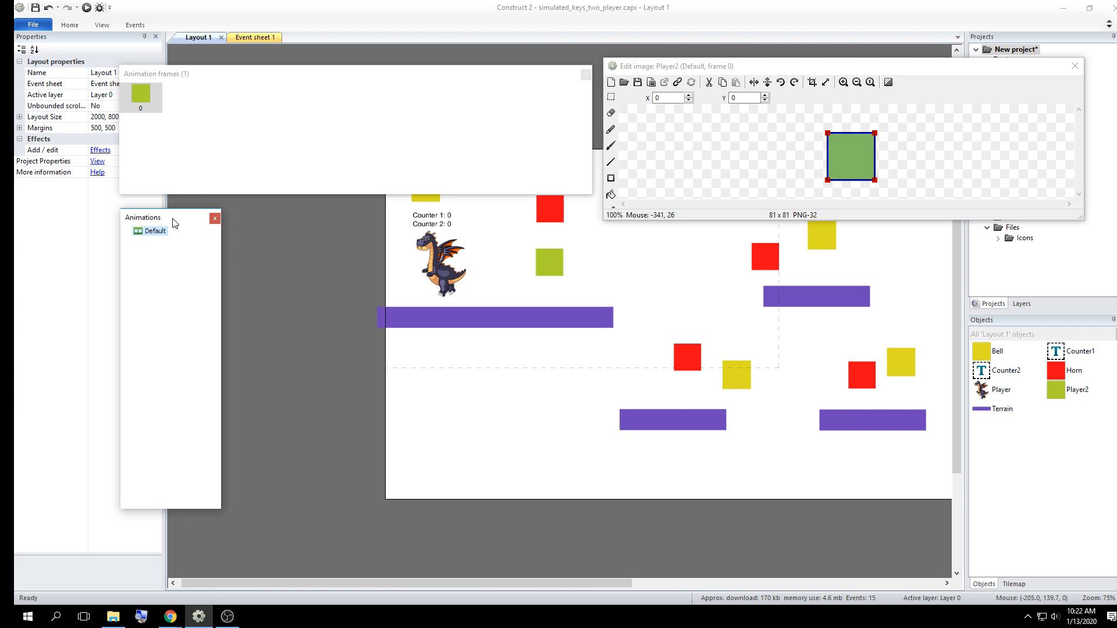
pyautogui.moveTo(749, 71); pyautogui.dragTo(499, 229)
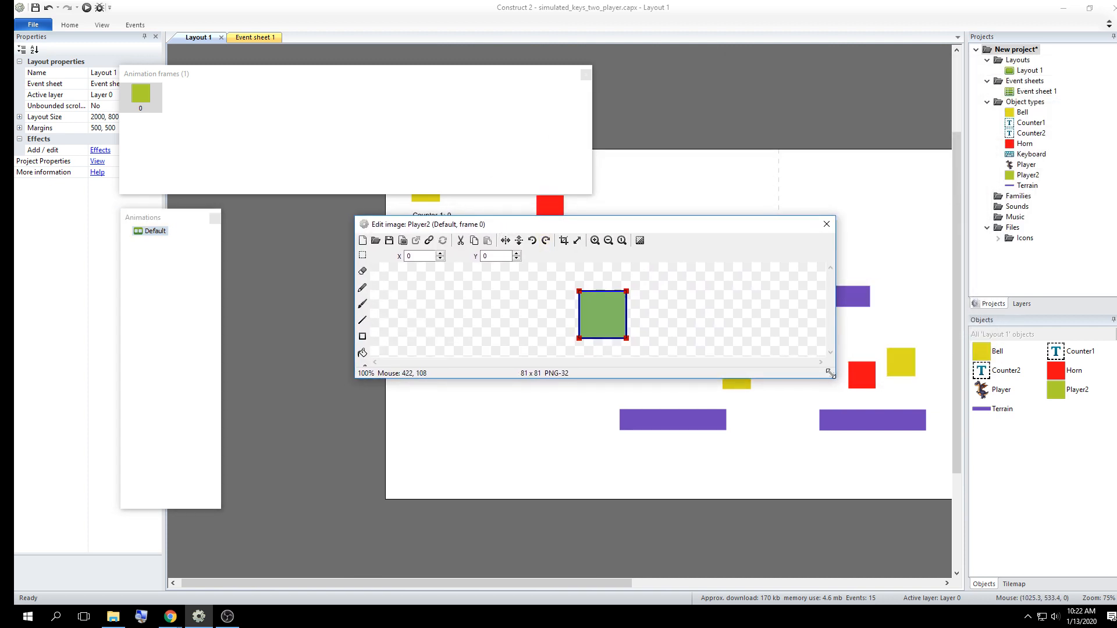
pyautogui.moveTo(831, 373); pyautogui.dragTo(958, 480)
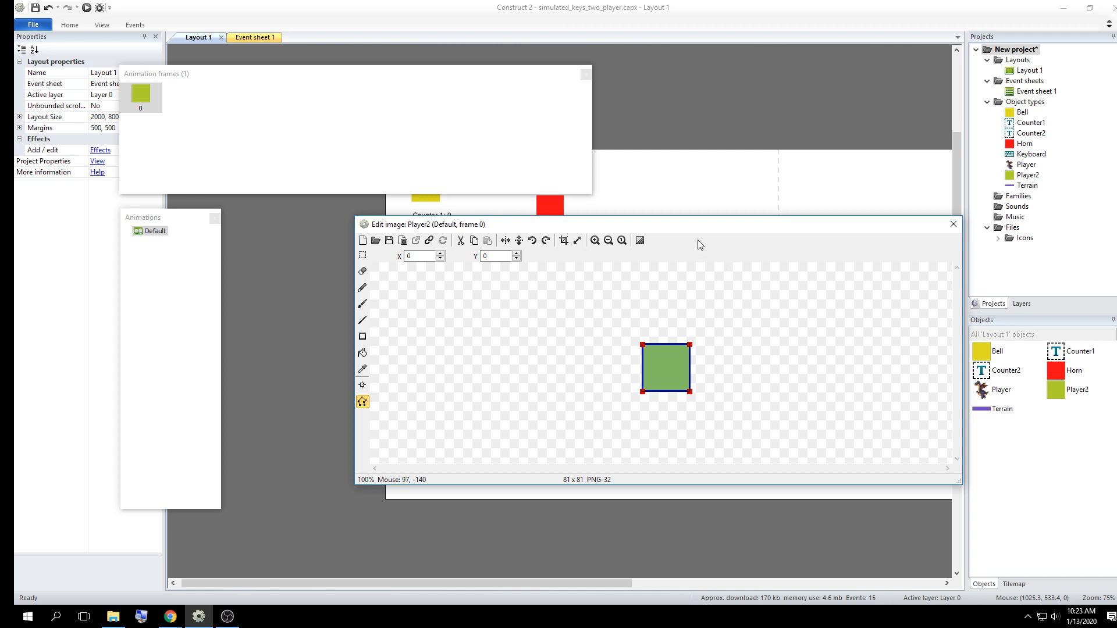
pyautogui.moveTo(695, 227); pyautogui.dragTo(661, 234)
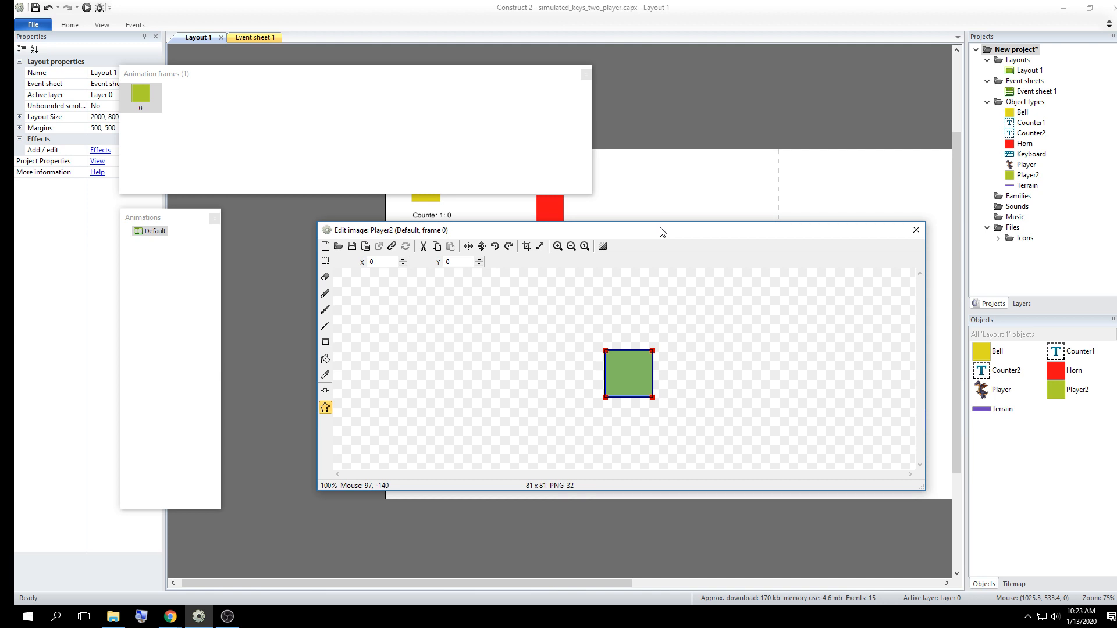
# Try to load an image file from the assets folder into Player2's default frame
pyautogui.click(338, 246)
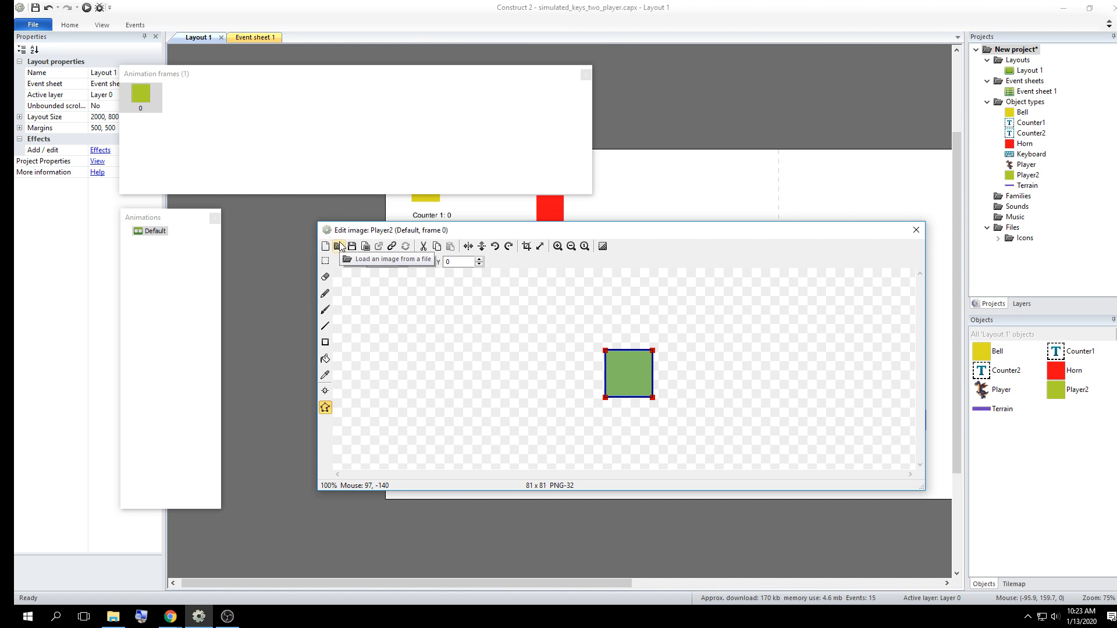
pyautogui.press('ctrl')
pyautogui.press('ctrl')
pyautogui.press('ctrl')
pyautogui.press('ctrl')
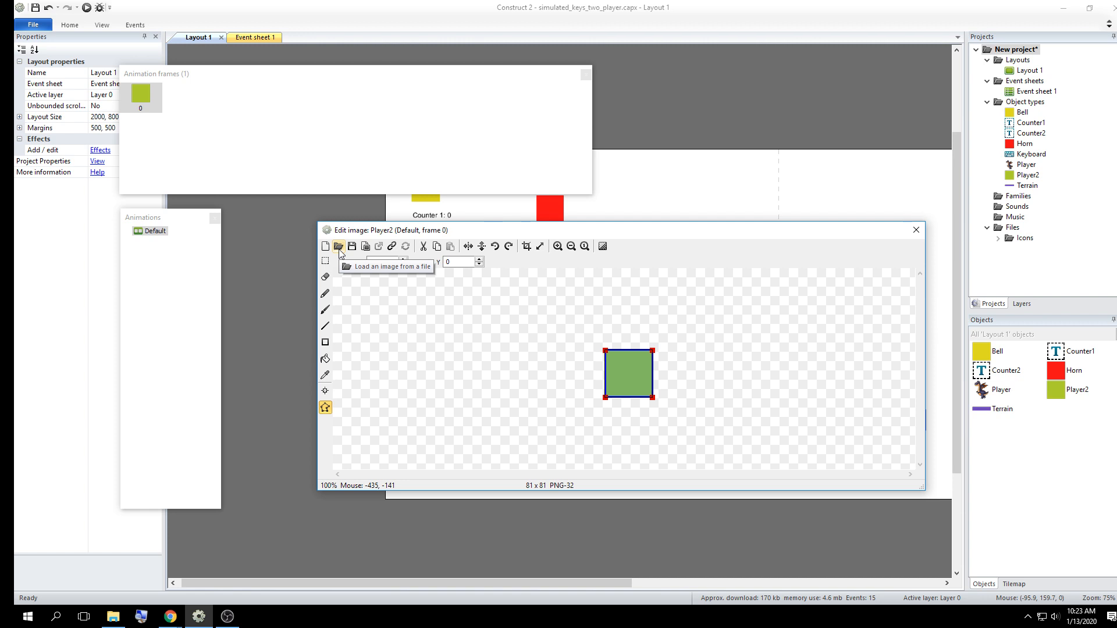
pyautogui.click(341, 251)
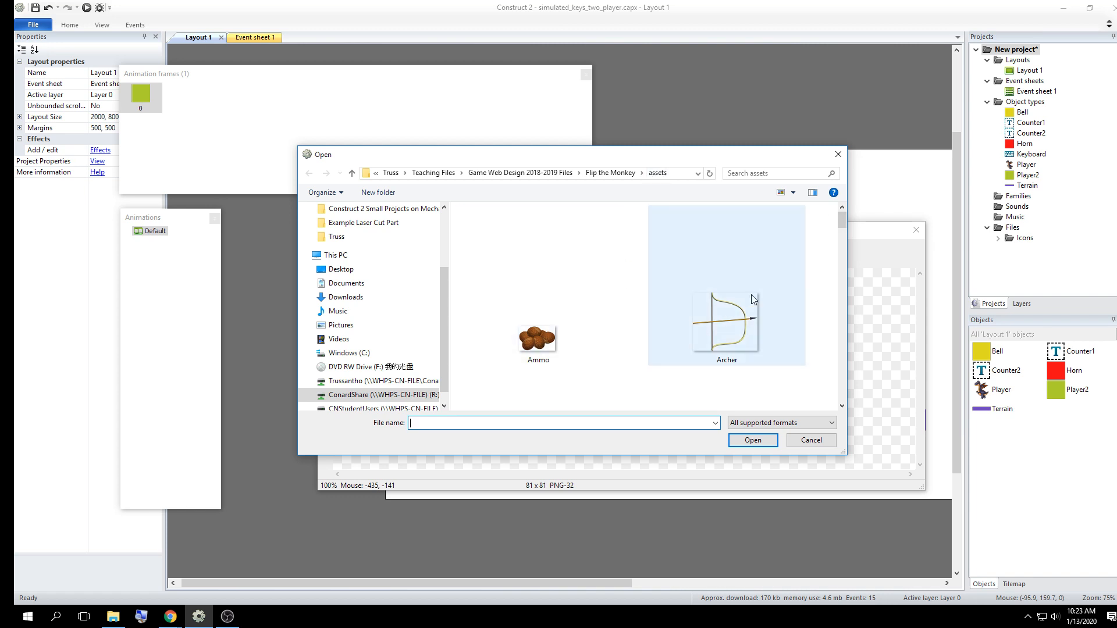
pyautogui.moveTo(843, 223)
pyautogui.mouseDown()
pyautogui.moveTo(843, 276)
pyautogui.moveTo(842, 217)
pyautogui.mouseUp()
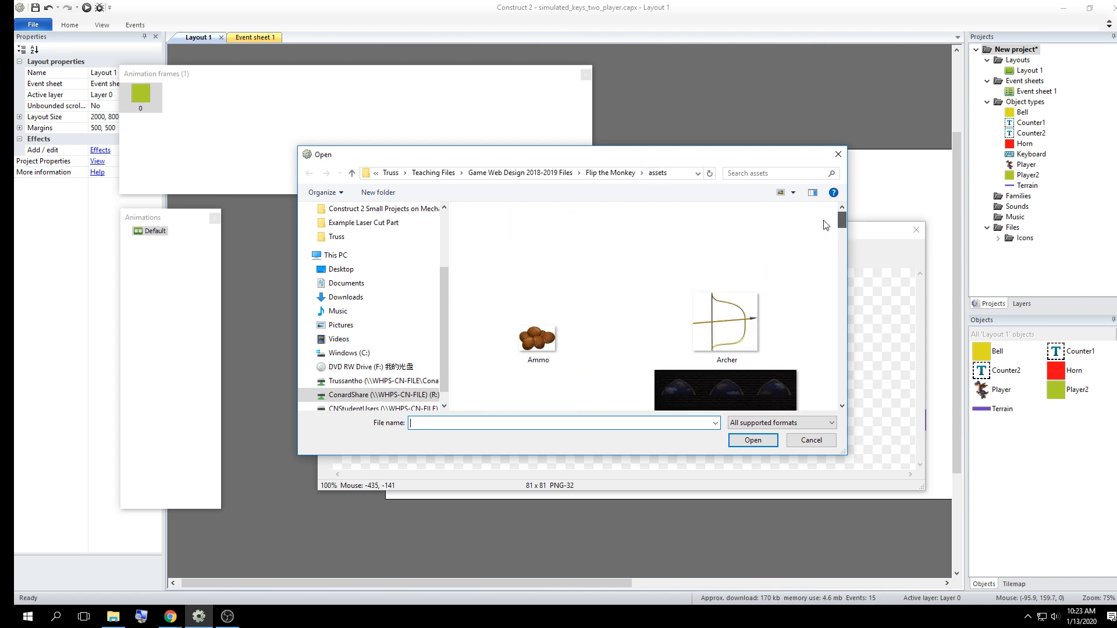
pyautogui.click(734, 349)
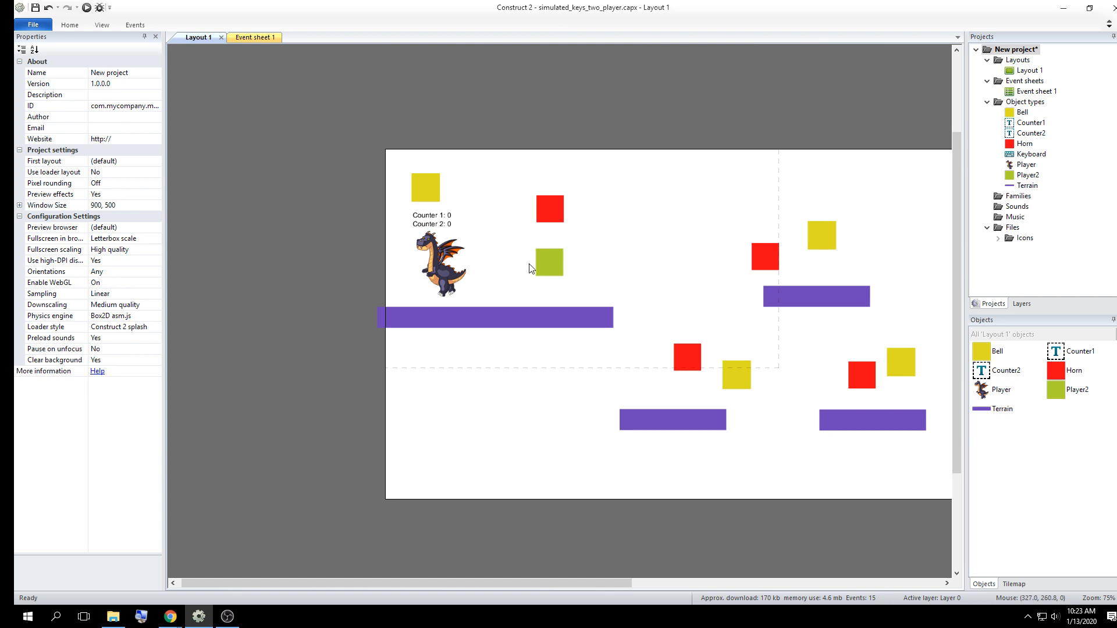
# Reopen Player2's image editor and arrange the image, animation frames and animations windows so all are accessible
pyautogui.doubleClick(549, 262)
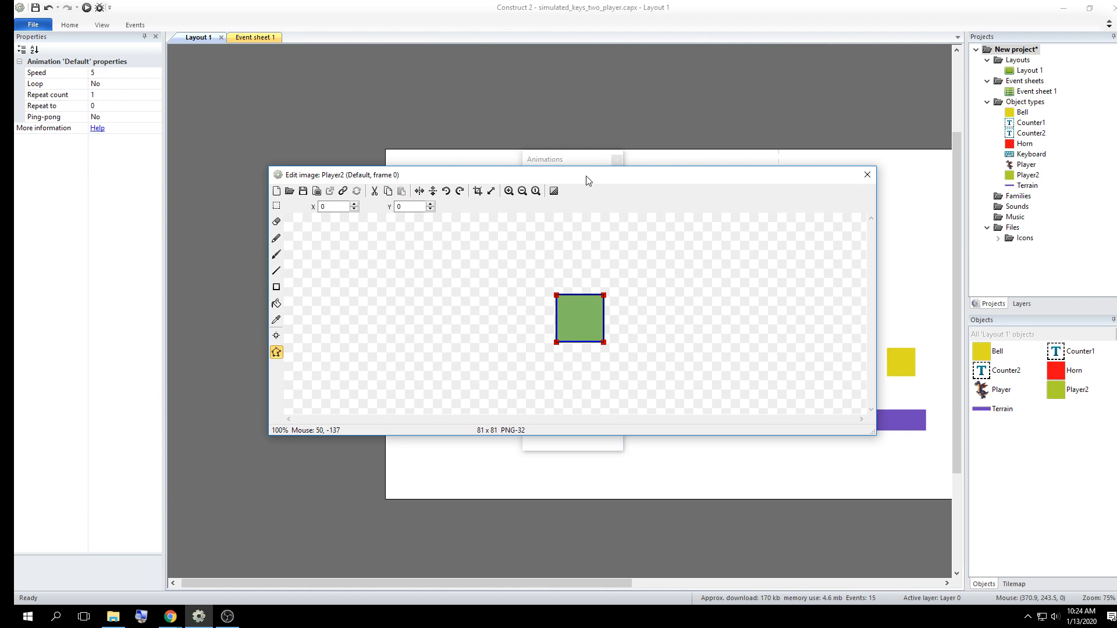
pyautogui.moveTo(588, 180); pyautogui.dragTo(725, 32)
pyautogui.moveTo(349, 246); pyautogui.dragTo(233, 120)
pyautogui.click(558, 356)
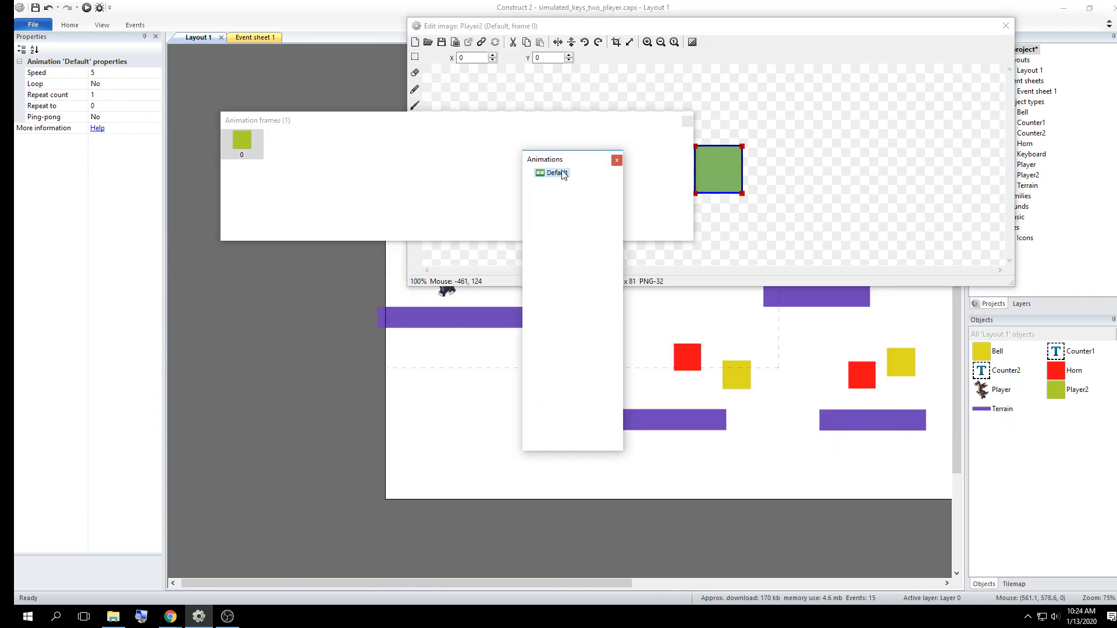
pyautogui.moveTo(562, 160); pyautogui.dragTo(260, 258)
pyautogui.click(309, 148)
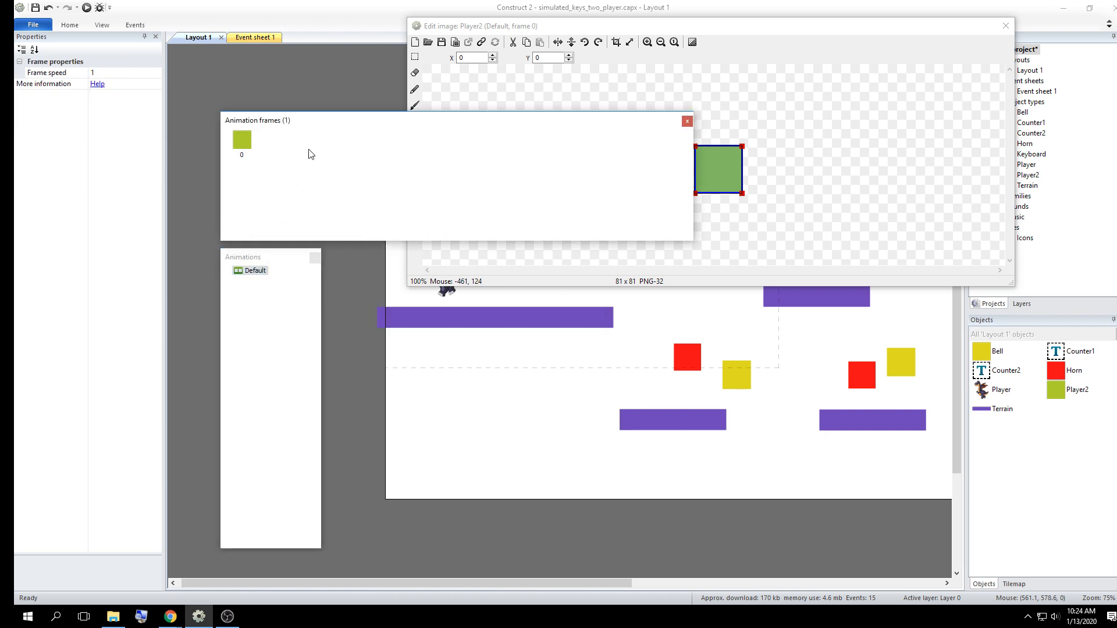
pyautogui.click(262, 257)
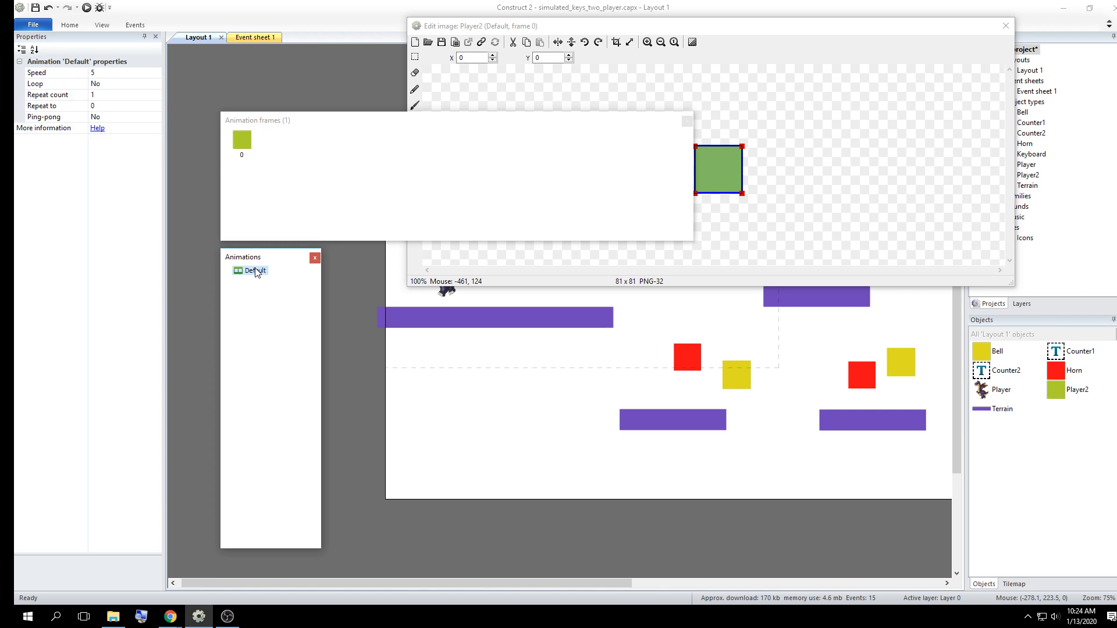
pyautogui.click(302, 182)
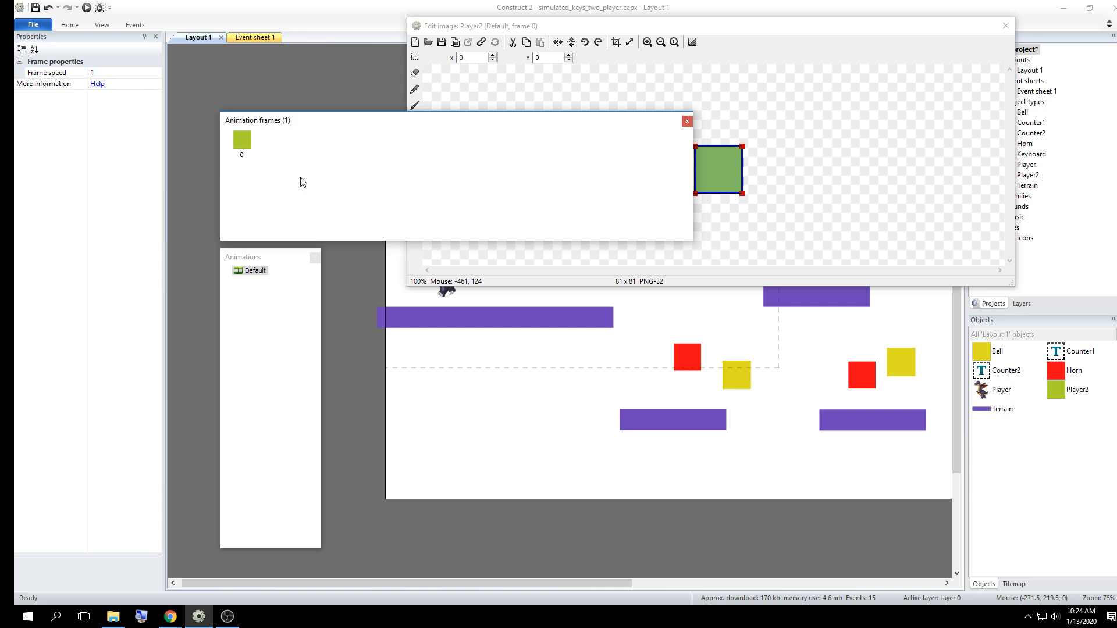
# Start importing frames from files into Player2's Default animation
pyautogui.rightClick(298, 160)
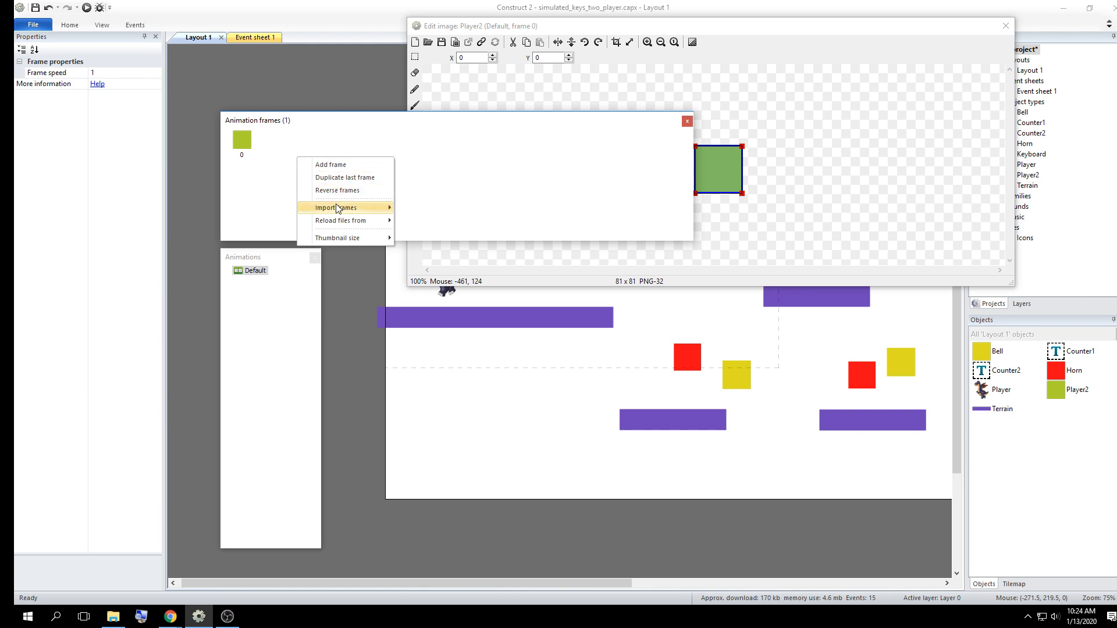
pyautogui.moveTo(345, 207)
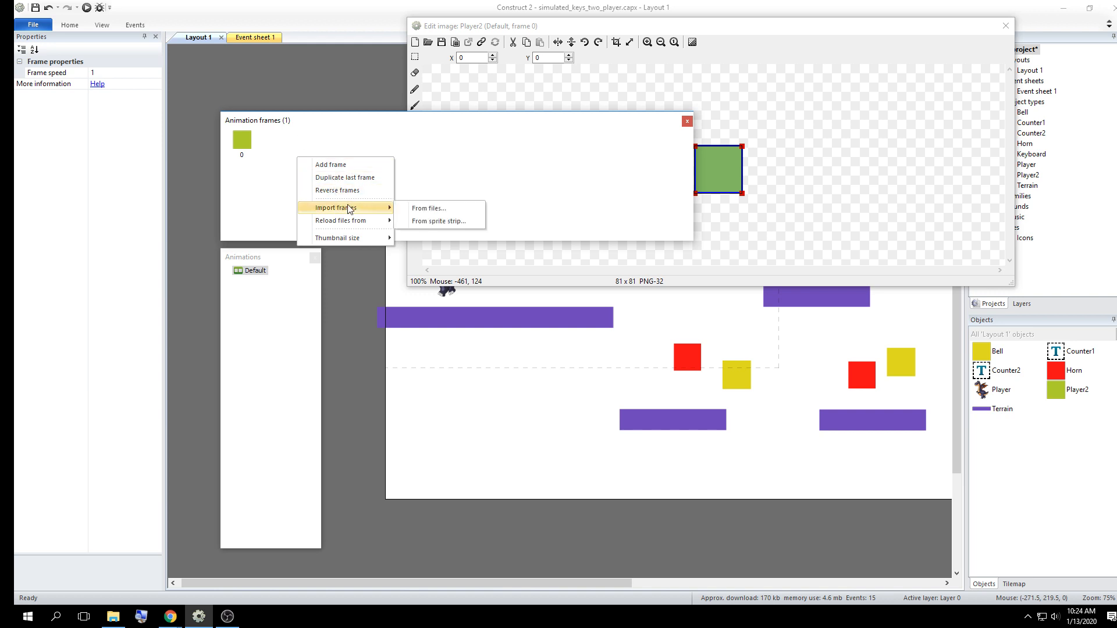
pyautogui.click(472, 212)
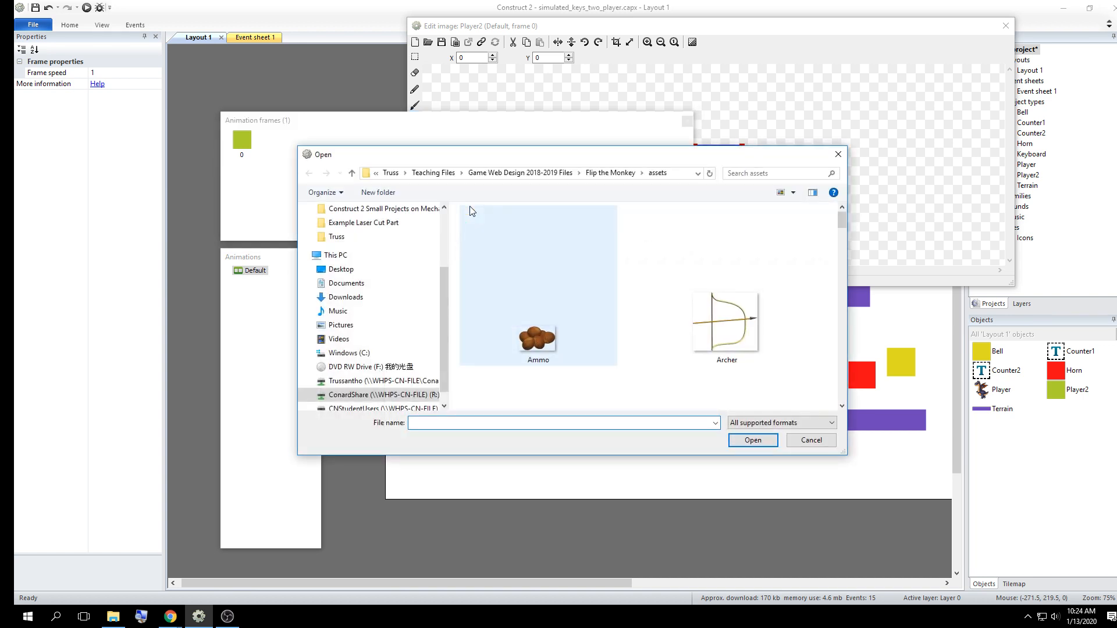
# Browse from This PC through the ConardShare drive, Teaching Files, Game Web Design 2018-2019 Files and Flip the Monkey to the assets folder
pyautogui.click(355, 395)
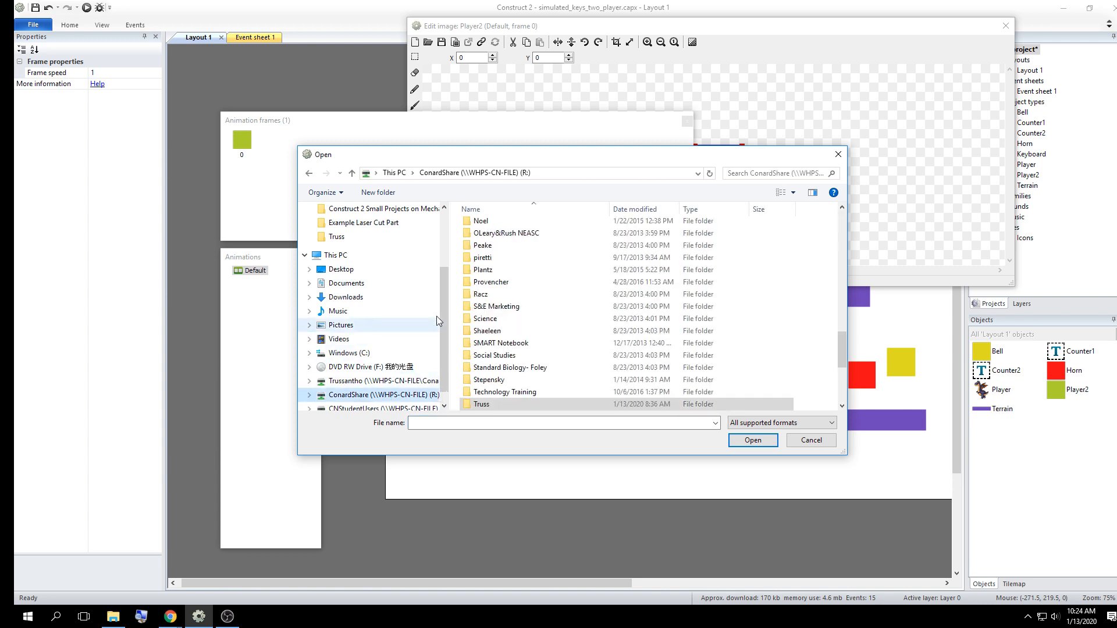
pyautogui.scroll(-1, 441, 279)
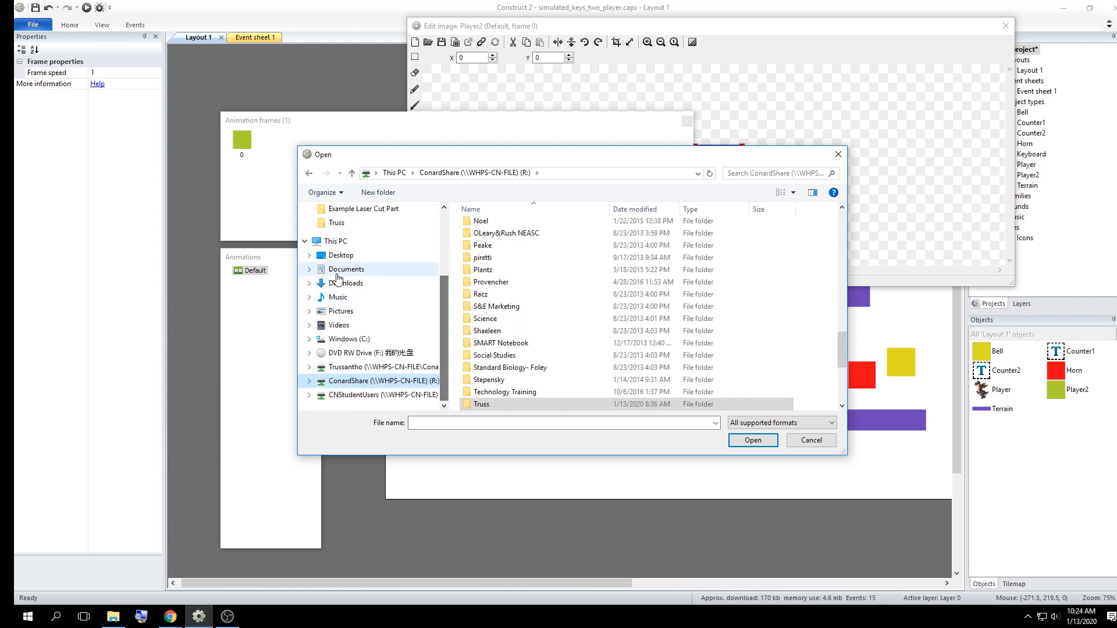
pyautogui.click(336, 242)
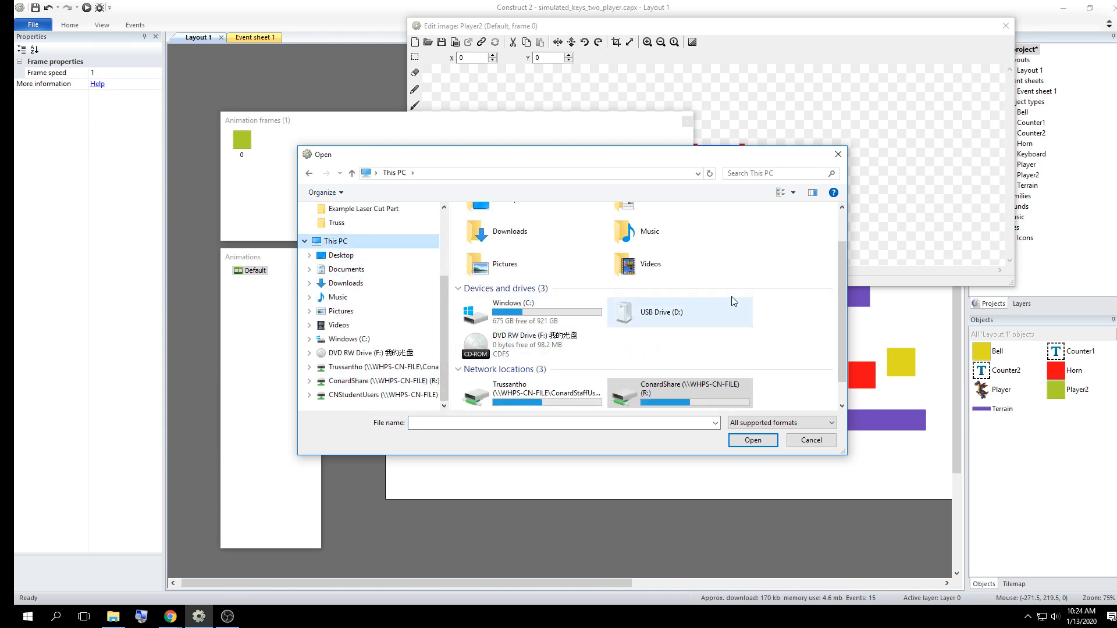
pyautogui.scroll(-1, 843, 273)
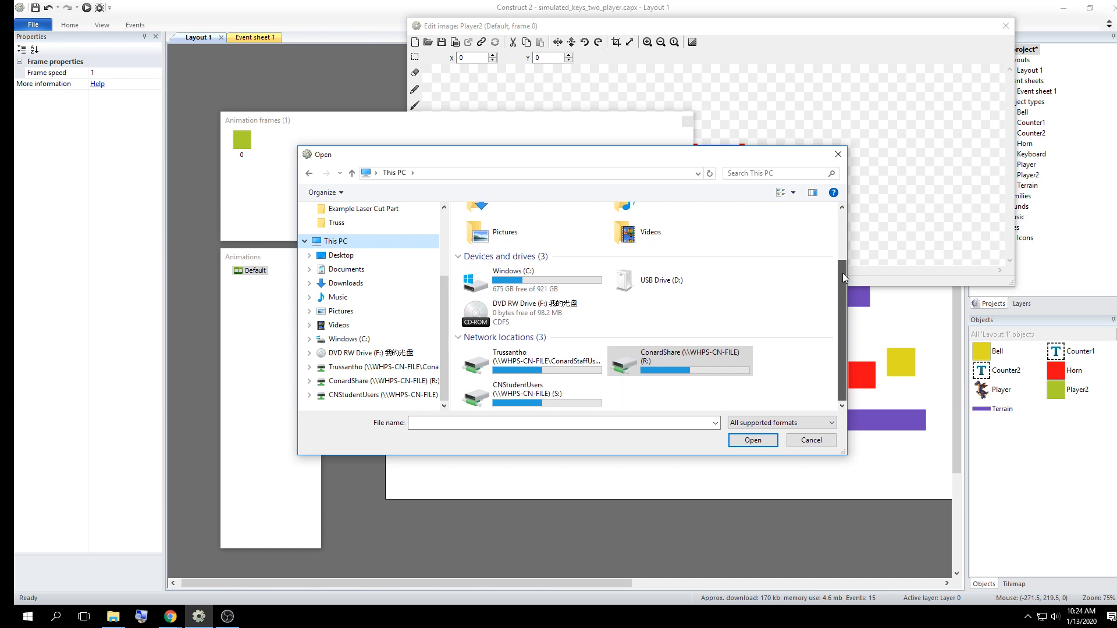
pyautogui.doubleClick(666, 361)
pyautogui.moveTo(842, 224); pyautogui.dragTo(837, 361)
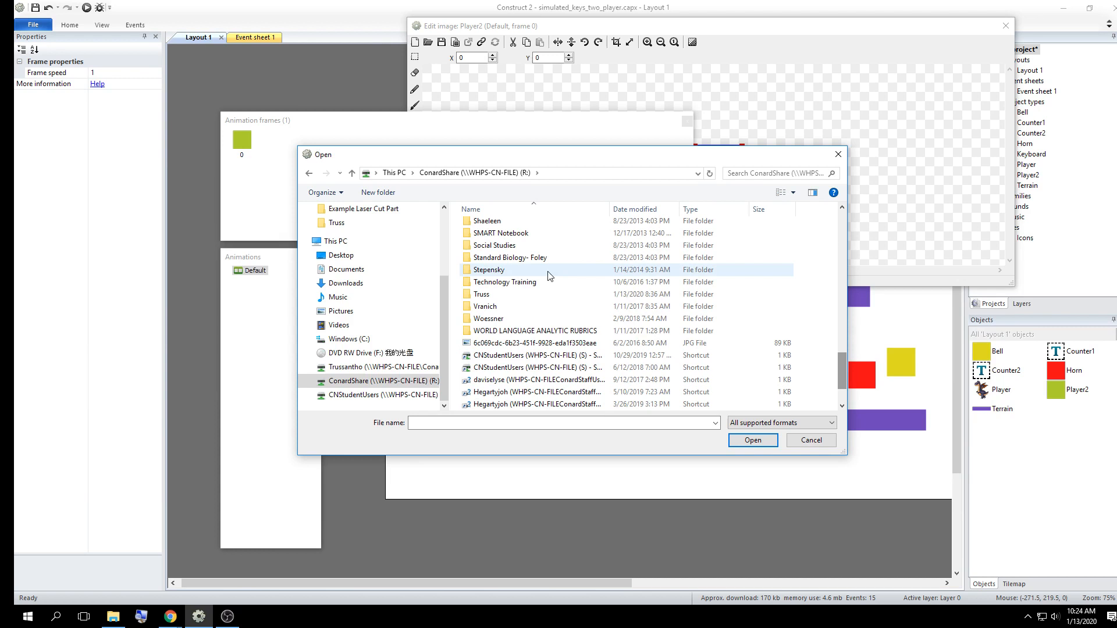
pyautogui.doubleClick(513, 298)
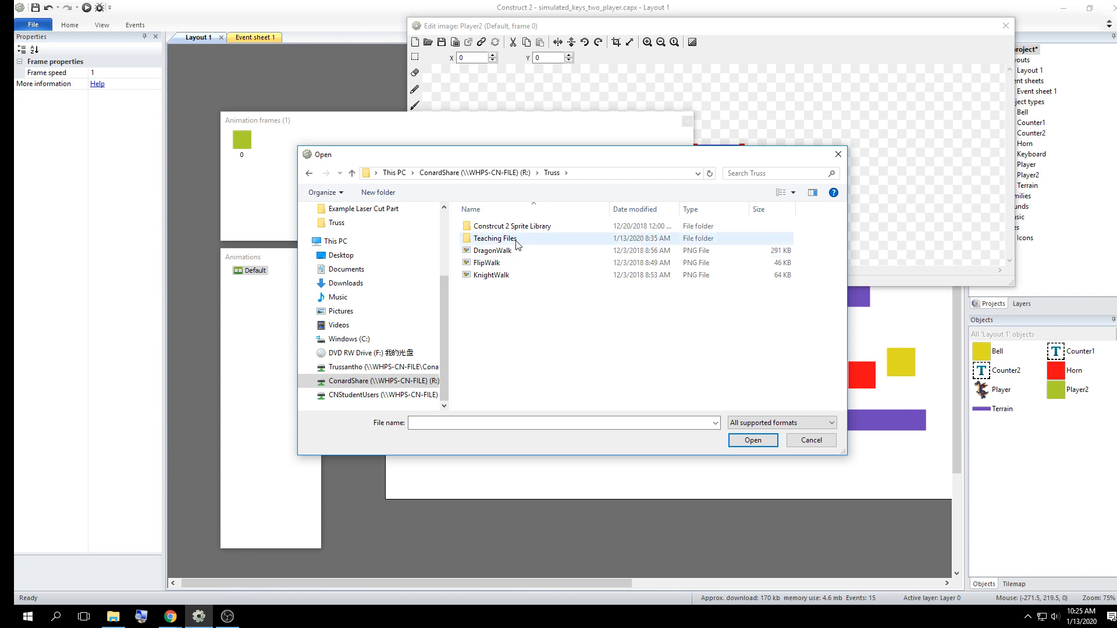
pyautogui.doubleClick(495, 238)
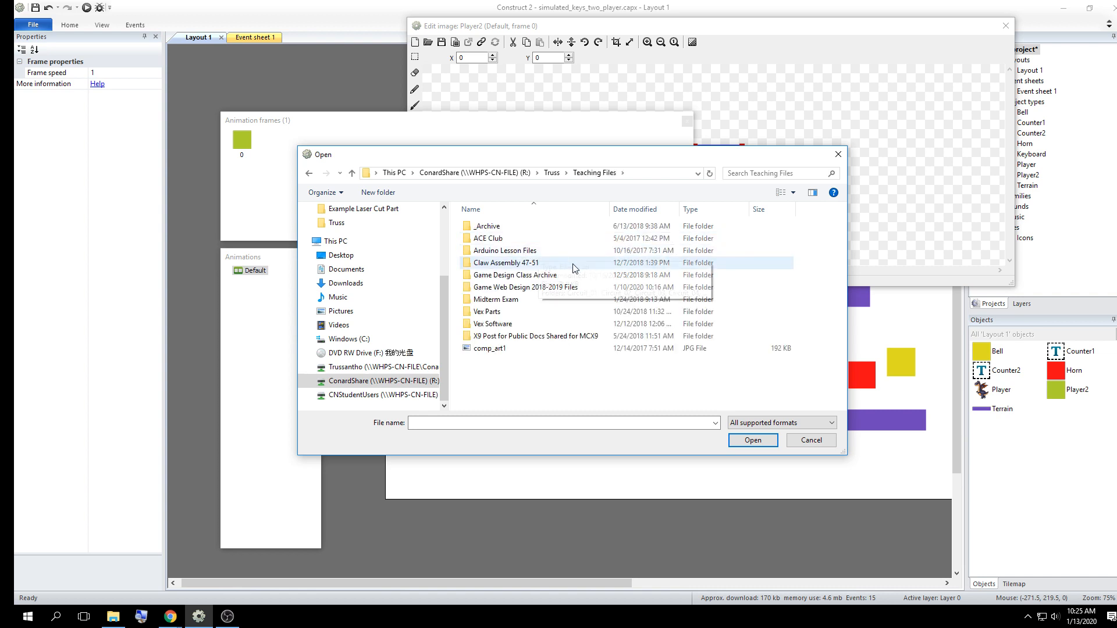
pyautogui.click(557, 288)
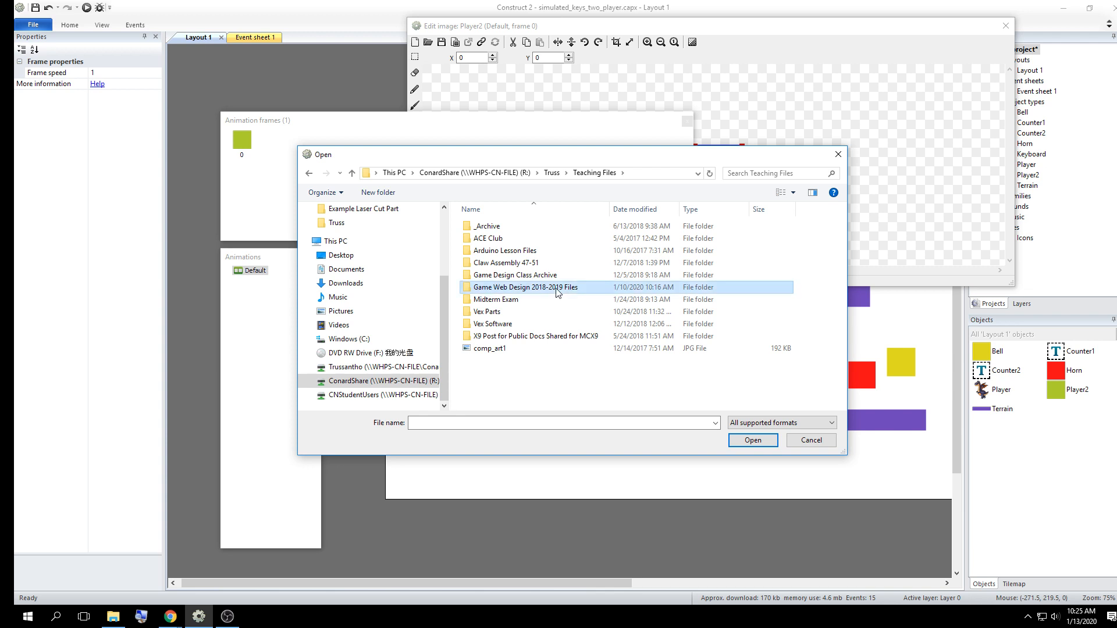
pyautogui.doubleClick(557, 291)
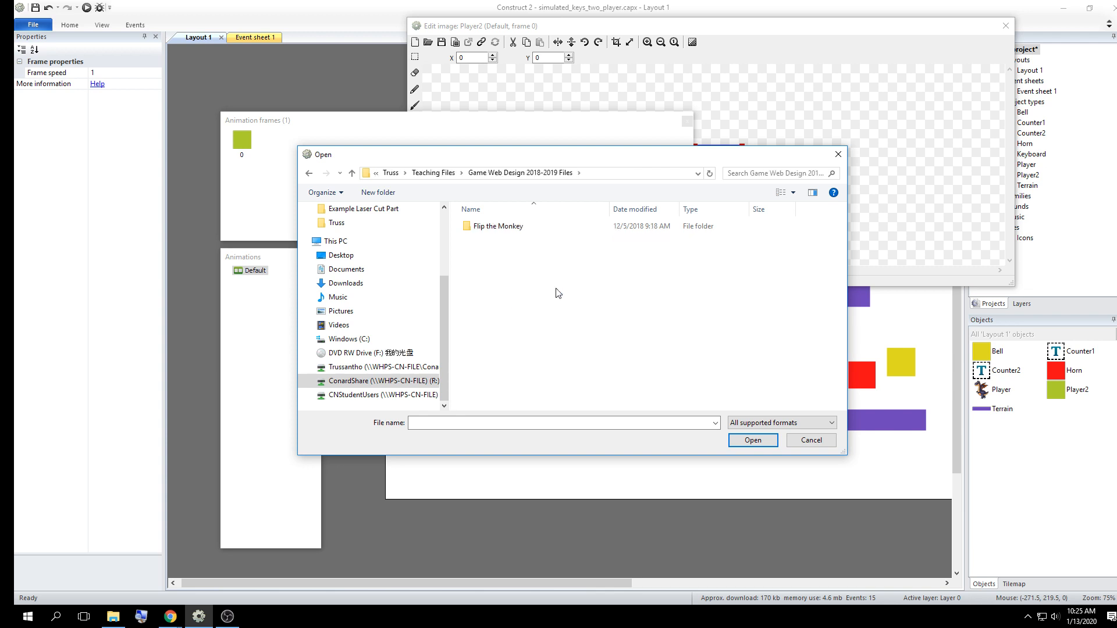
pyautogui.click(504, 230)
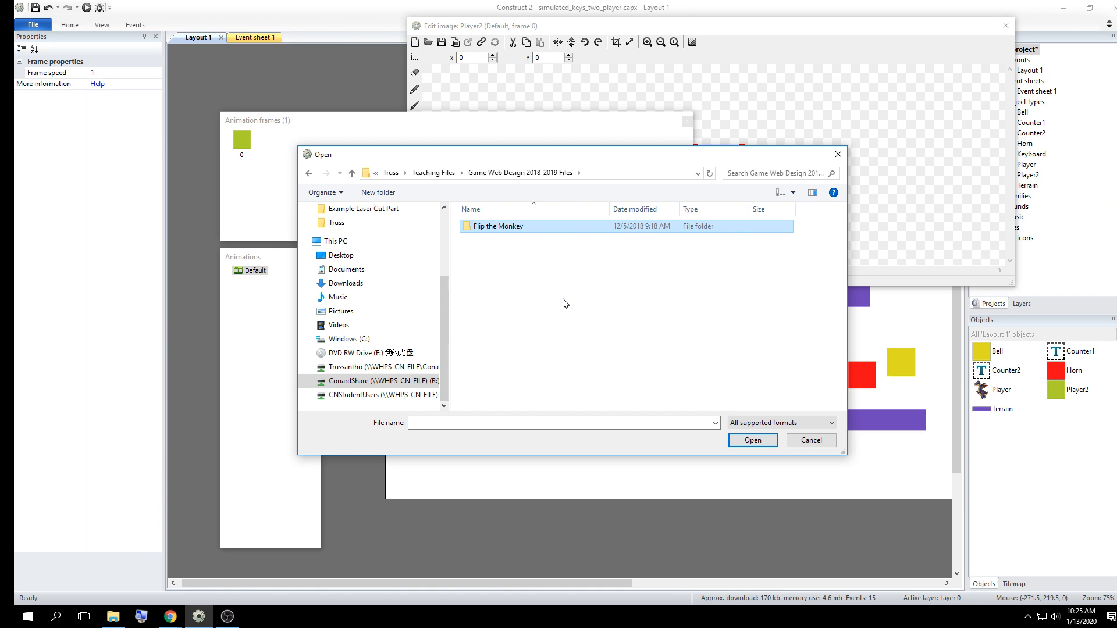
pyautogui.doubleClick(493, 227)
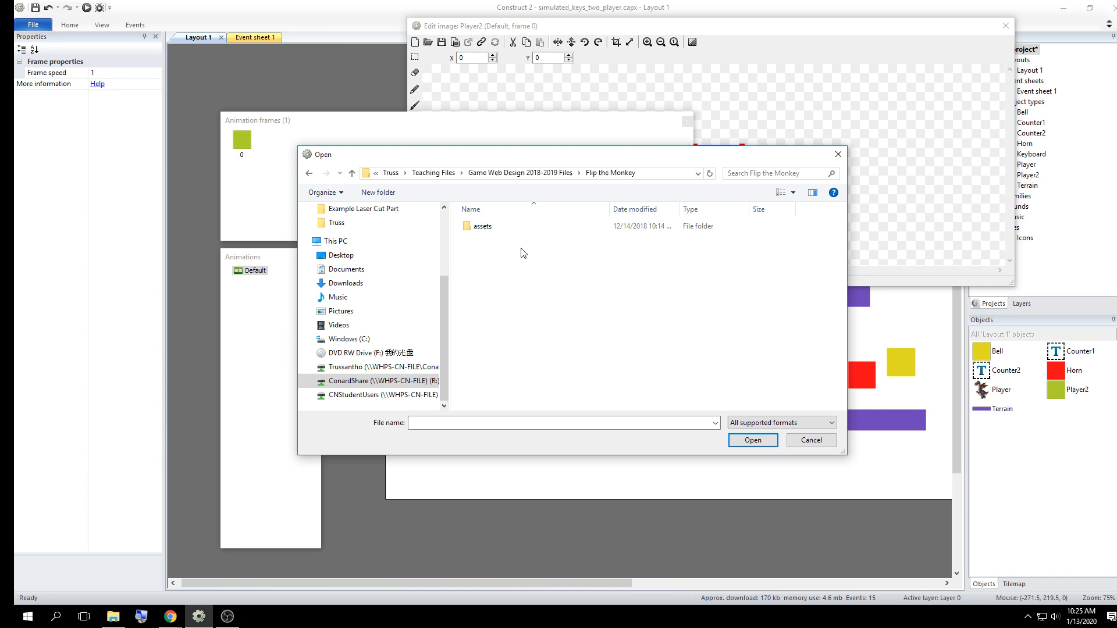
pyautogui.doubleClick(485, 229)
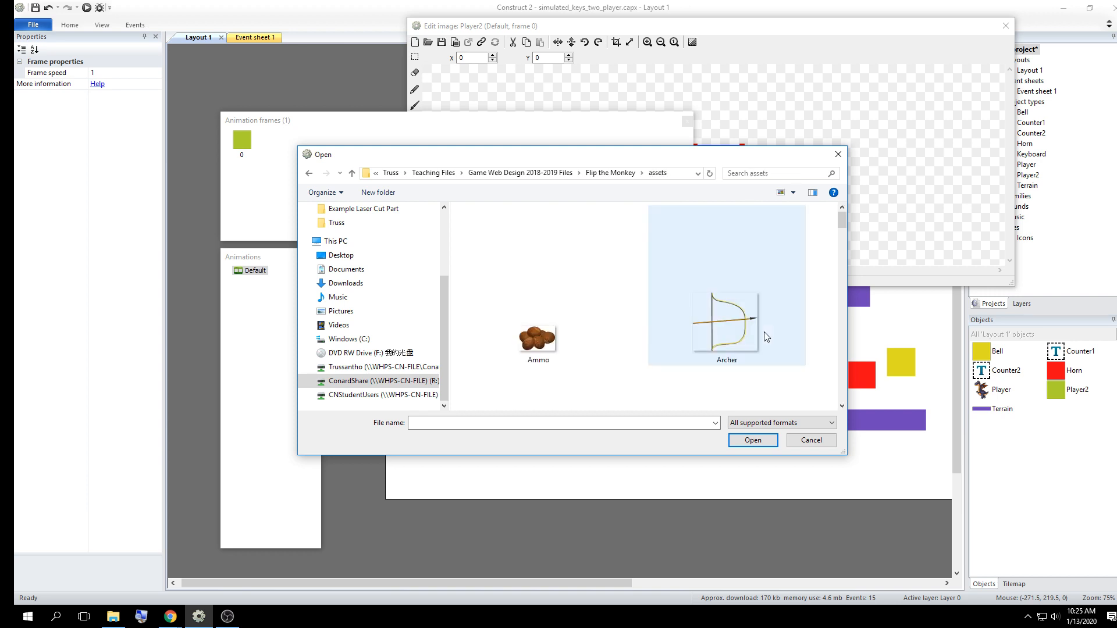
# Display the image files in the assets folder as large icons
pyautogui.click(792, 196)
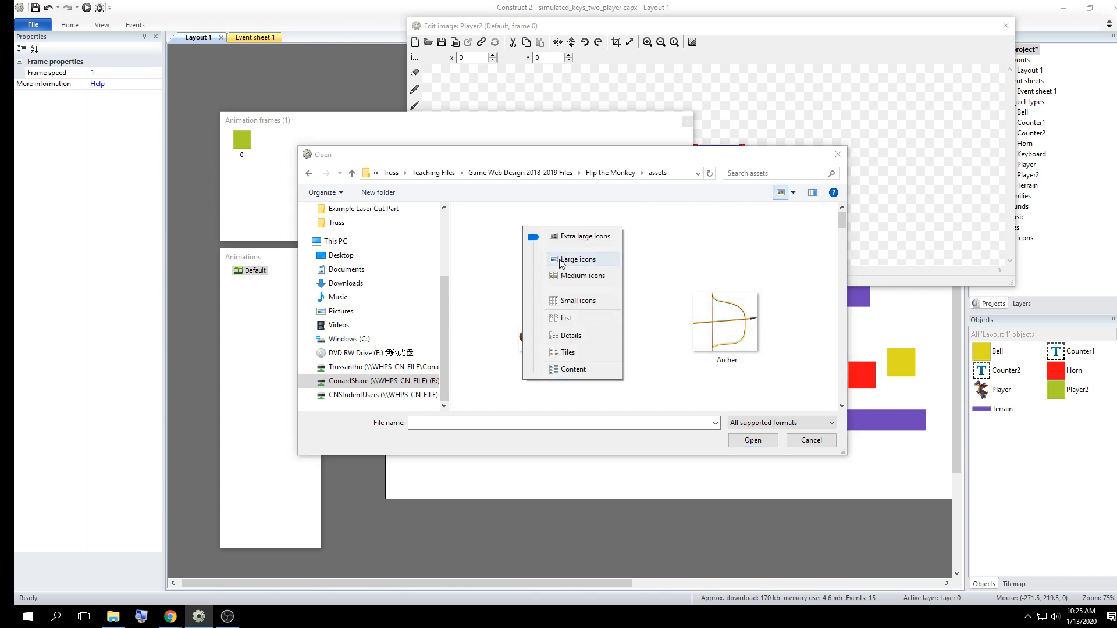
pyautogui.click(562, 264)
pyautogui.click(795, 195)
pyautogui.click(718, 239)
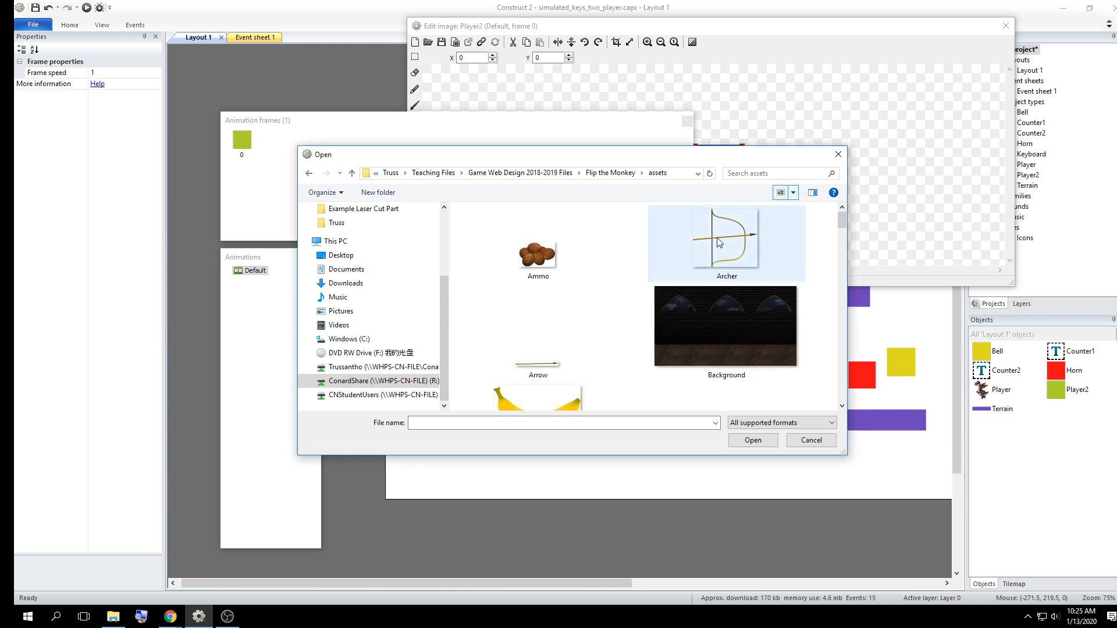
pyautogui.click(795, 195)
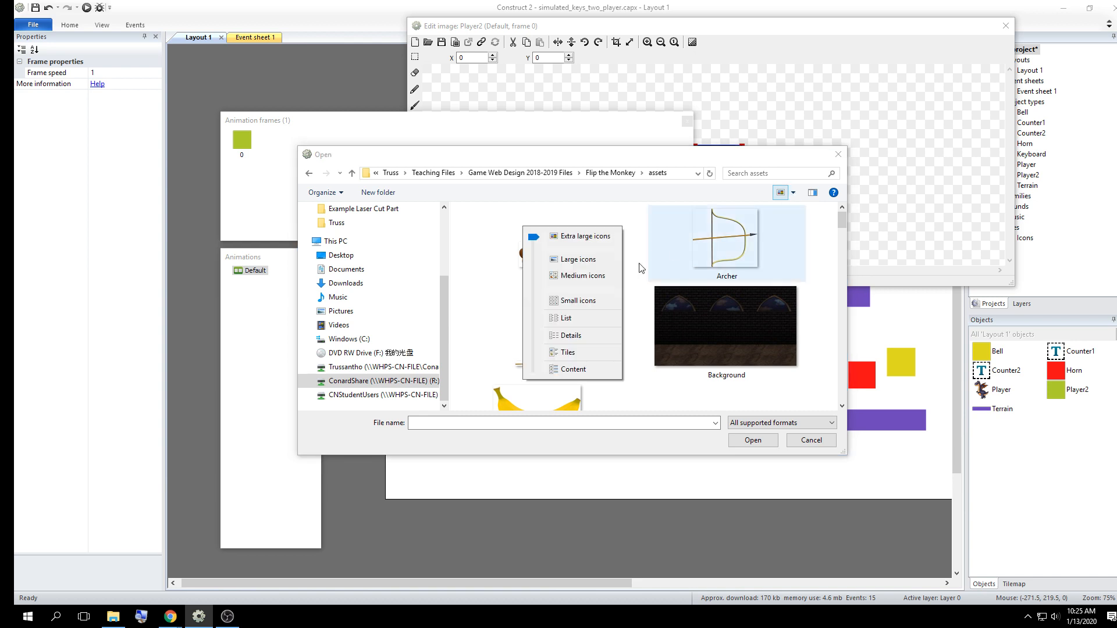
pyautogui.click(577, 319)
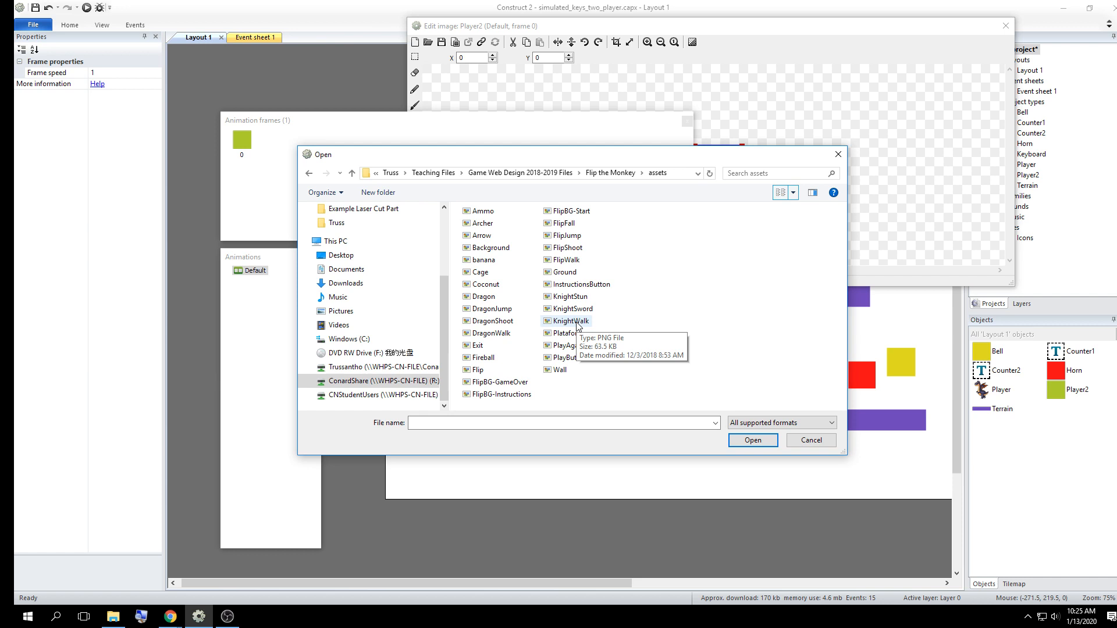
pyautogui.click(781, 192)
pyautogui.click(793, 193)
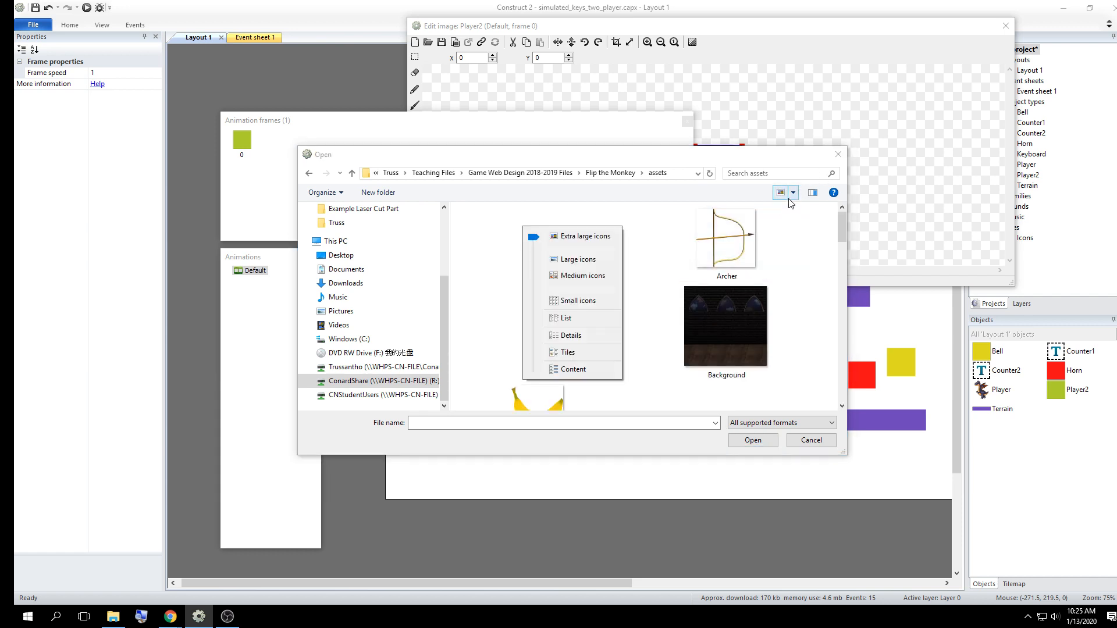
pyautogui.click(582, 259)
# Import the Flip monkey image as a new frame of Player2's Default animation
pyautogui.moveTo(845, 226); pyautogui.dragTo(843, 320)
pyautogui.scroll(2, 825, 292)
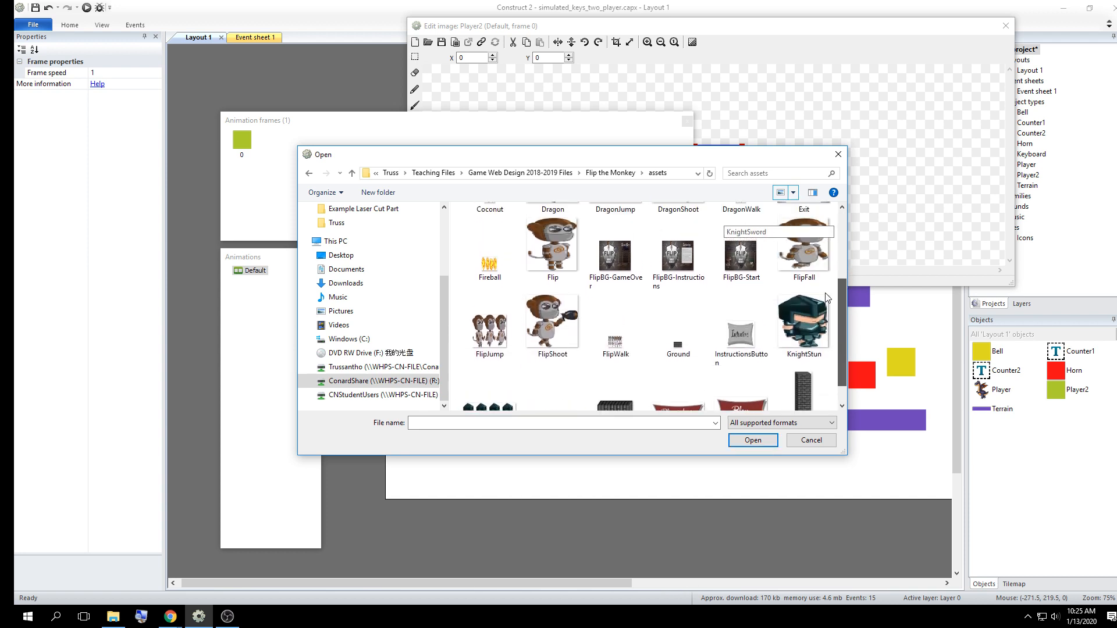
pyautogui.click(554, 294)
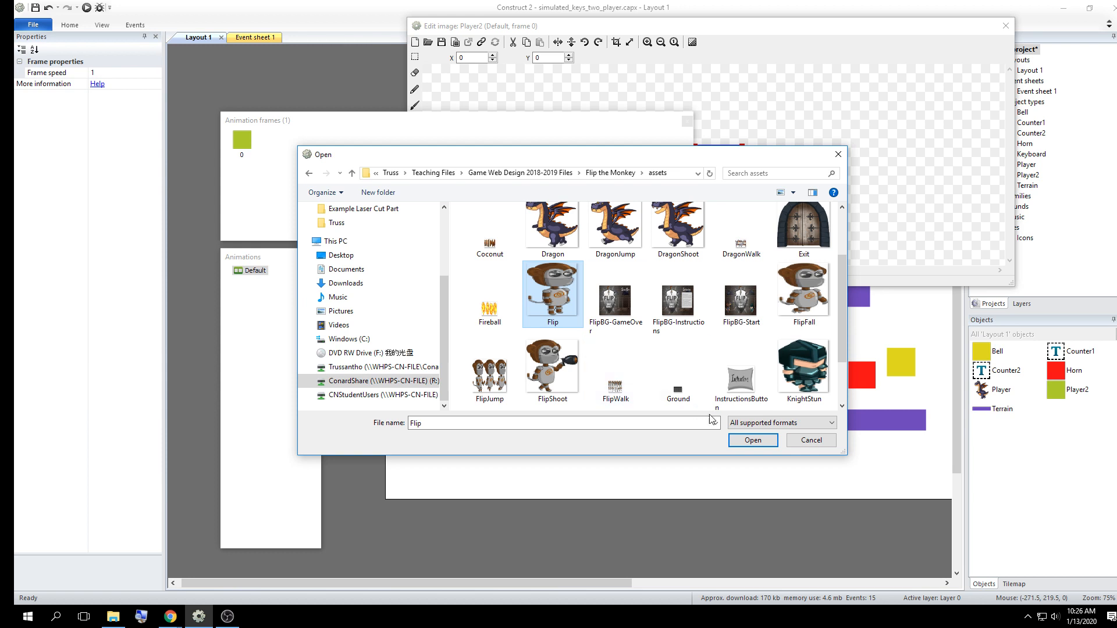
pyautogui.click(740, 441)
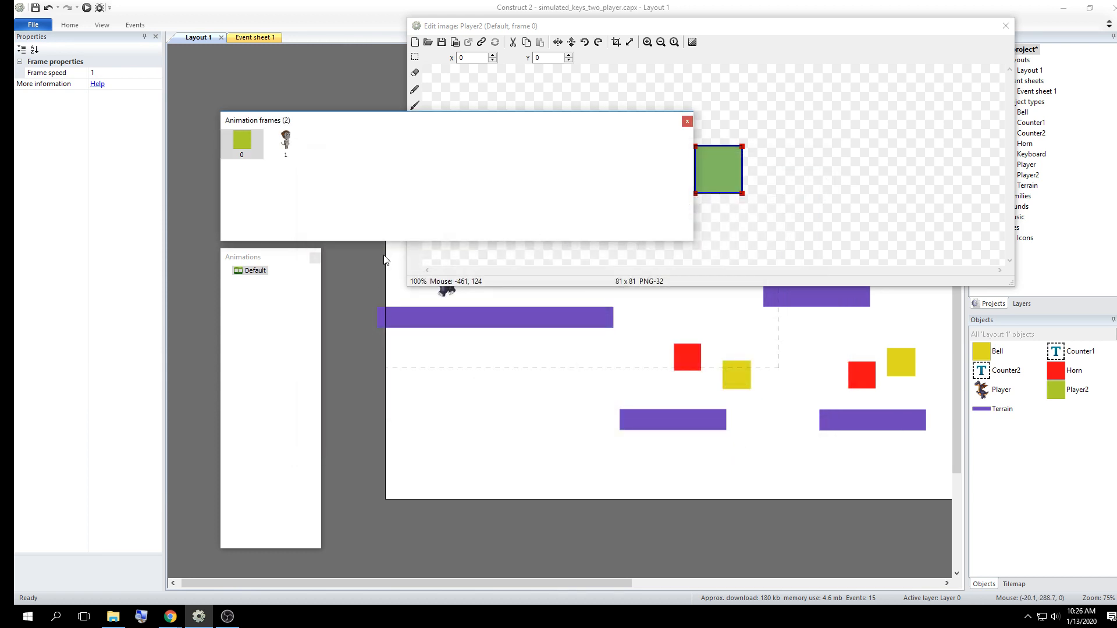
# Move the animation frames window clear of the image and delete the green square frame from the Default animation
pyautogui.moveTo(301, 120); pyautogui.dragTo(538, 203)
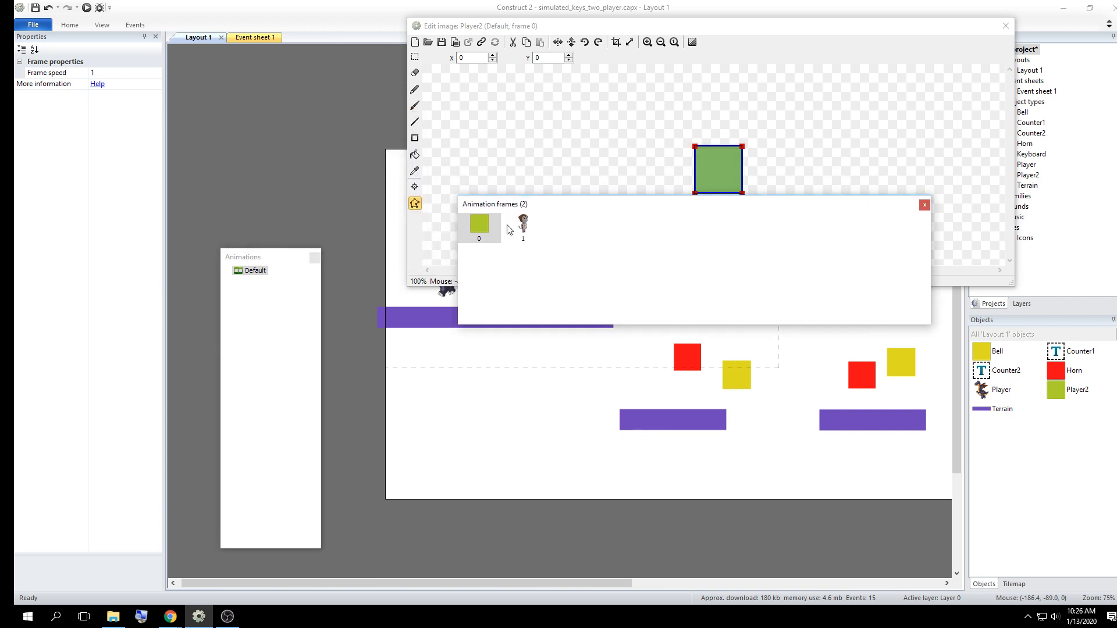
pyautogui.click(522, 226)
pyautogui.click(485, 223)
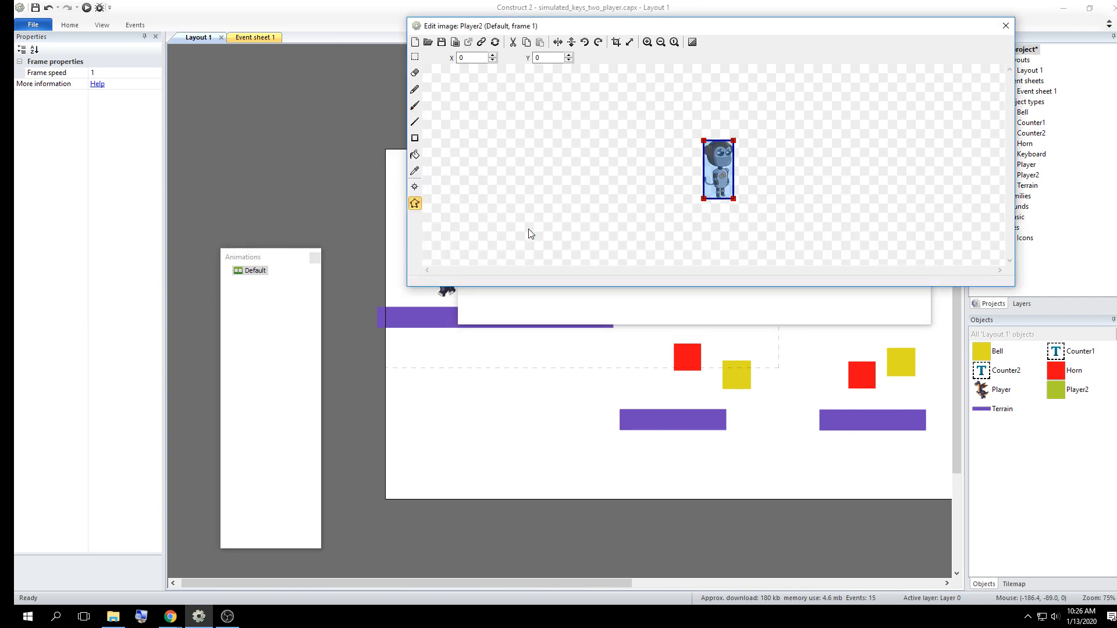
pyautogui.moveTo(588, 207); pyautogui.dragTo(599, 252)
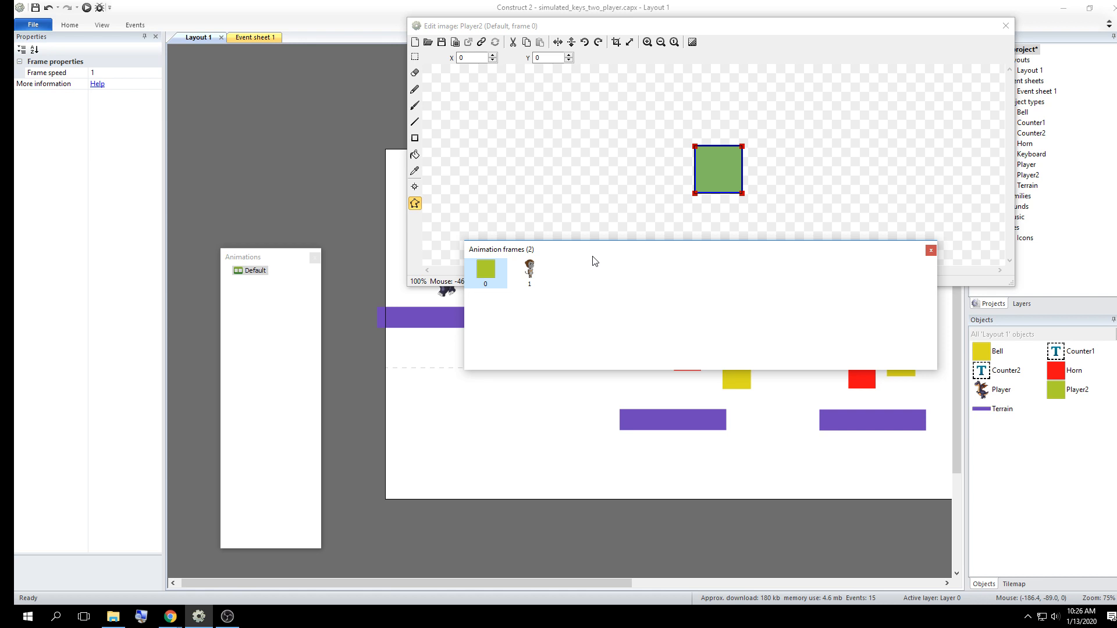
pyautogui.rightClick(486, 272)
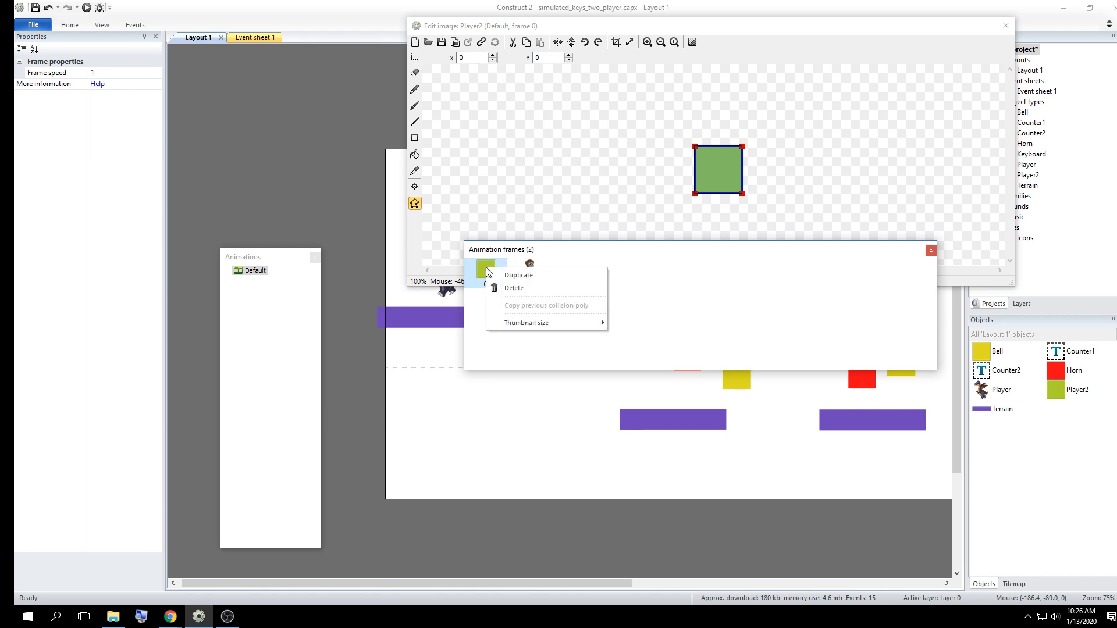
pyautogui.click(510, 287)
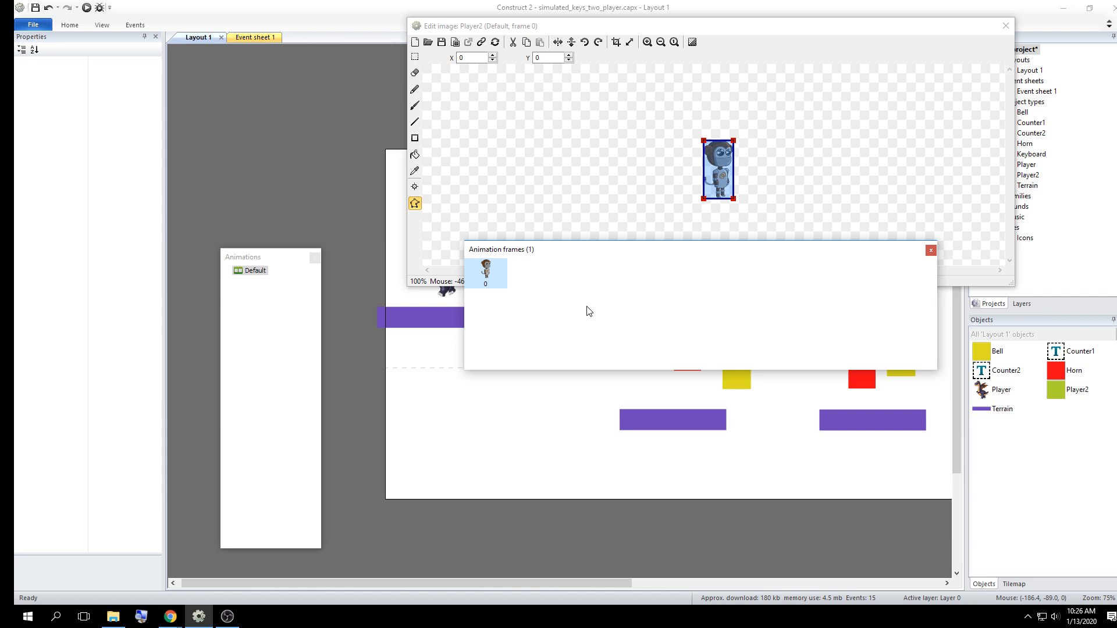
# Move the animations window beside the image editor and add a new animation named Walk to Player2
pyautogui.moveTo(254, 261); pyautogui.dragTo(306, 118)
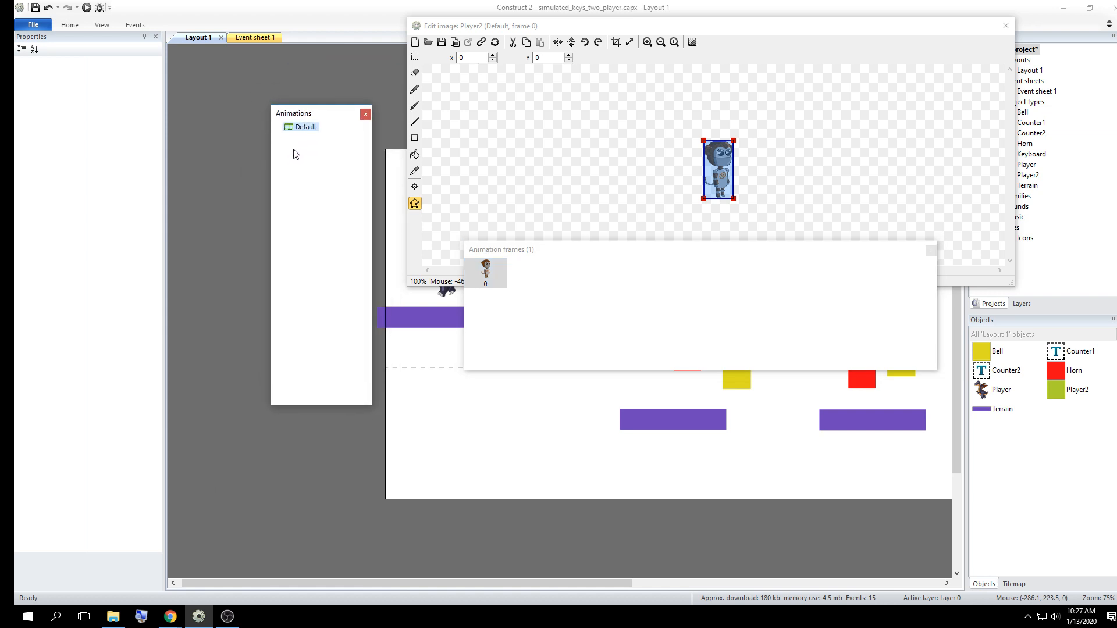
pyautogui.rightClick(295, 153)
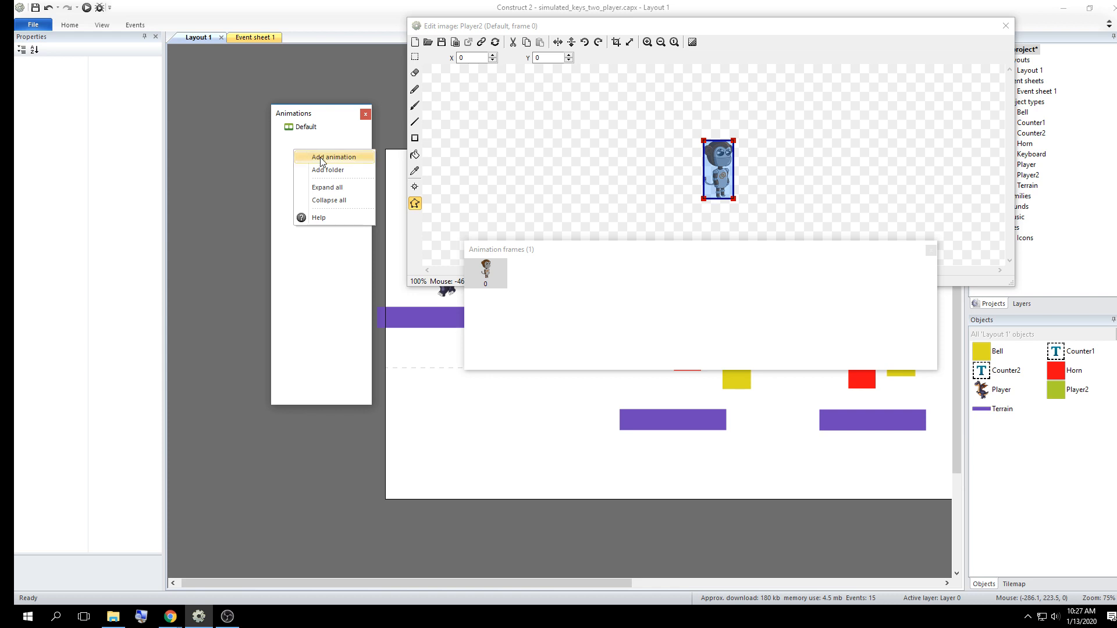
pyautogui.click(322, 157)
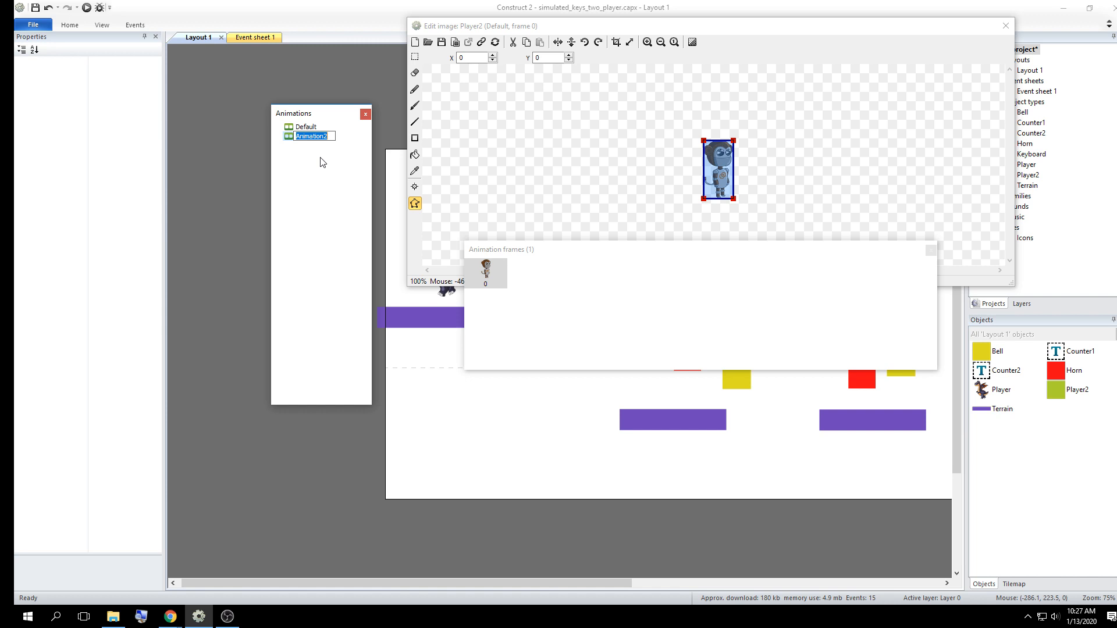
pyautogui.write('Walk')
pyautogui.press('Return')
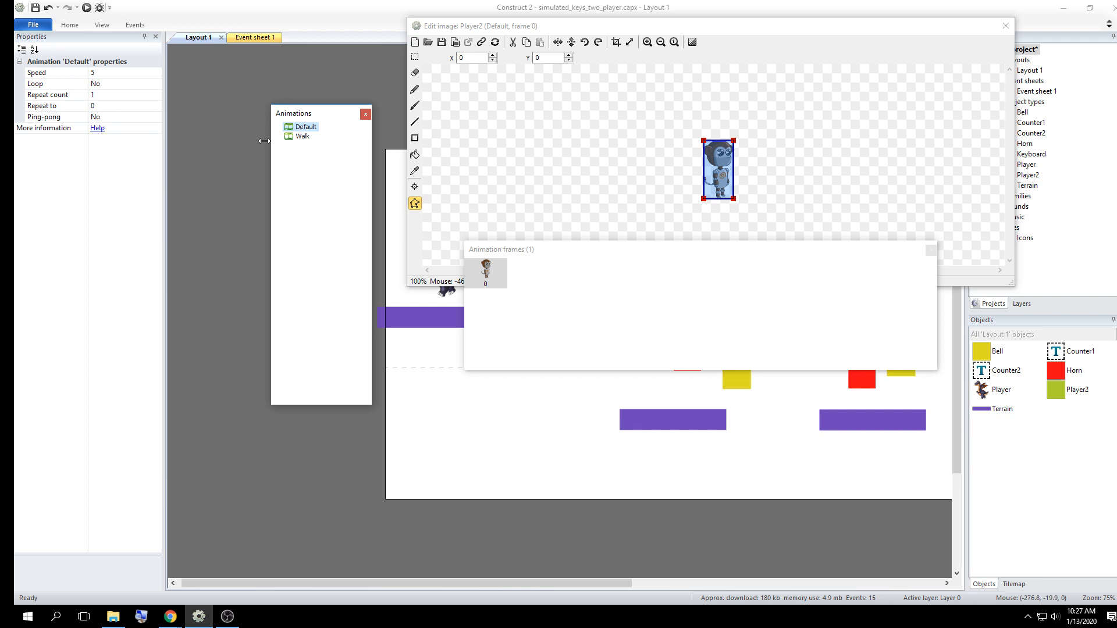
# Select the Walk animation and place its animation frames window below the image editor
pyautogui.click(300, 138)
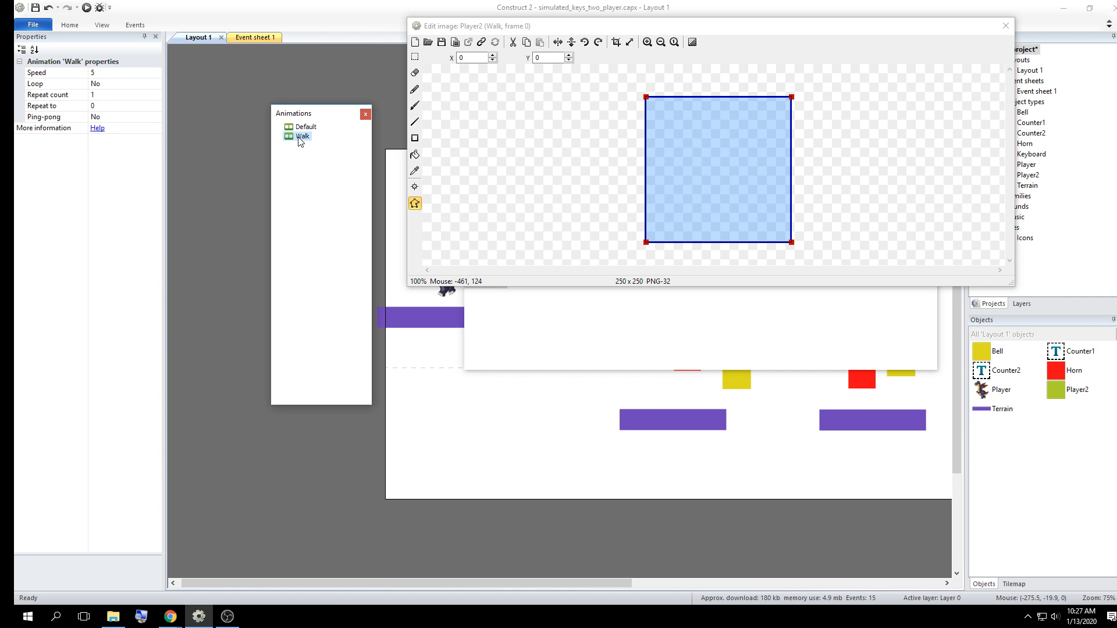
pyautogui.click(583, 327)
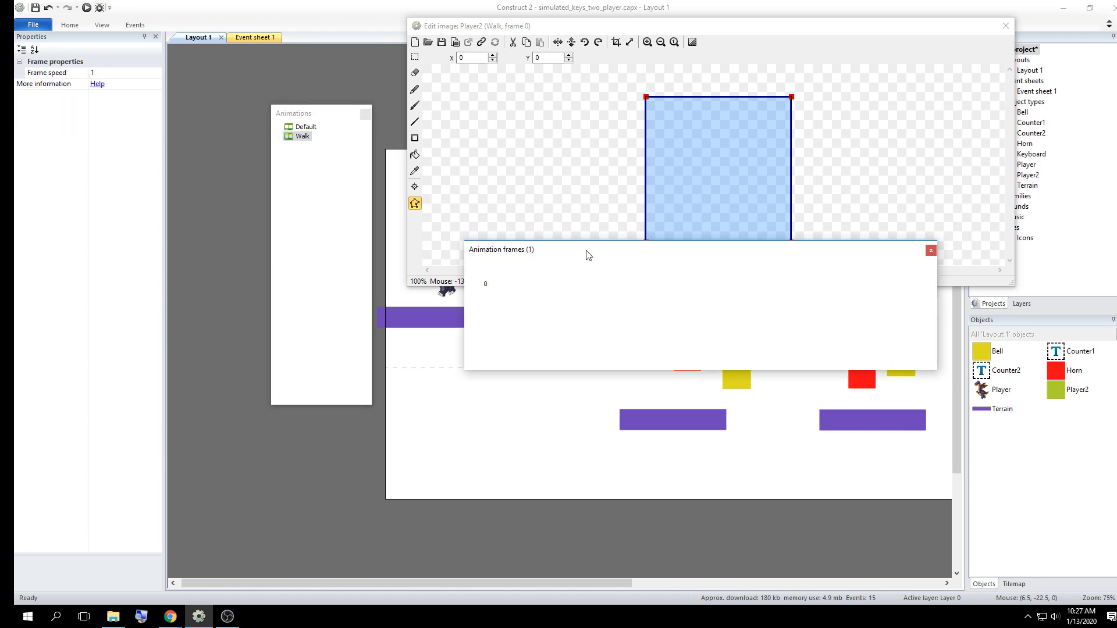
pyautogui.moveTo(586, 251); pyautogui.dragTo(528, 313)
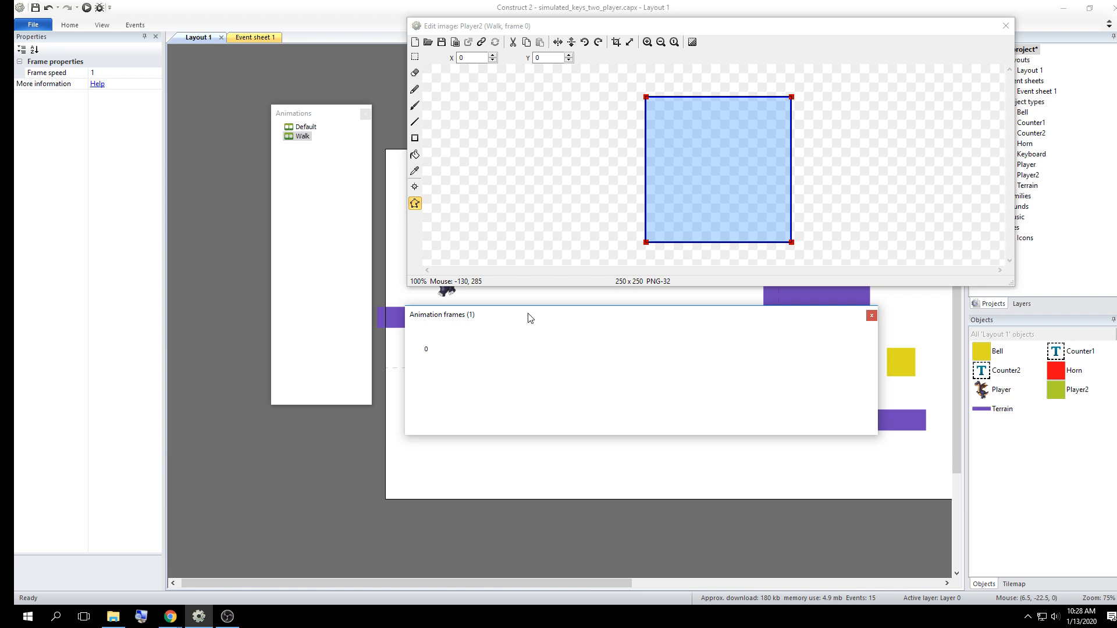
# Start a sprite strip import into Player2's Walk animation and select the FlipWalk image two levels above the Game Web Design folder
pyautogui.rightClick(547, 348)
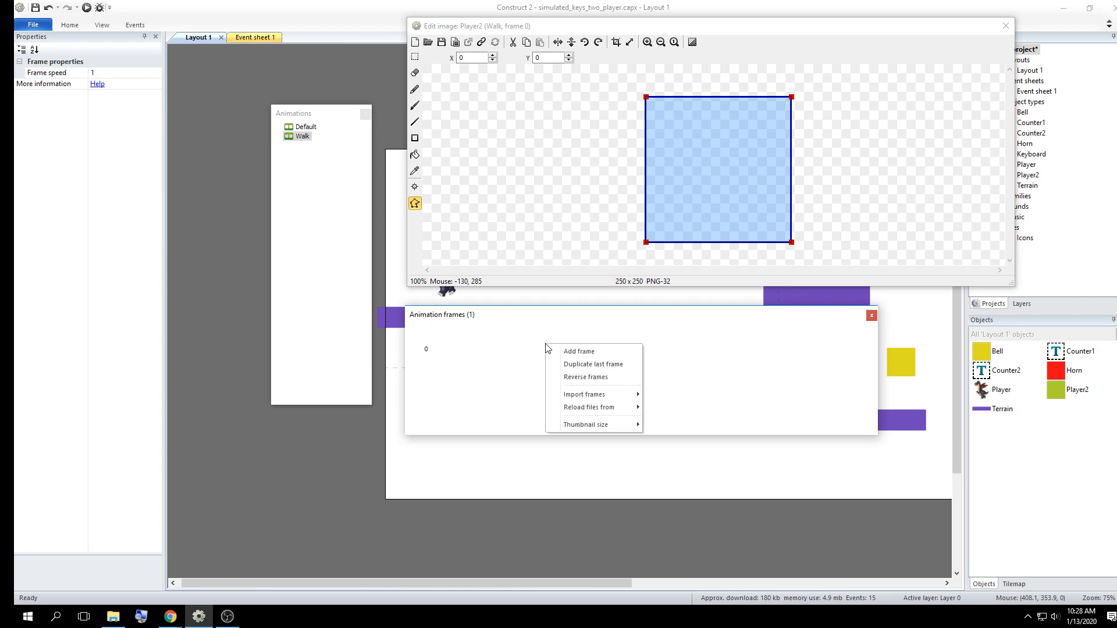
pyautogui.moveTo(605, 395)
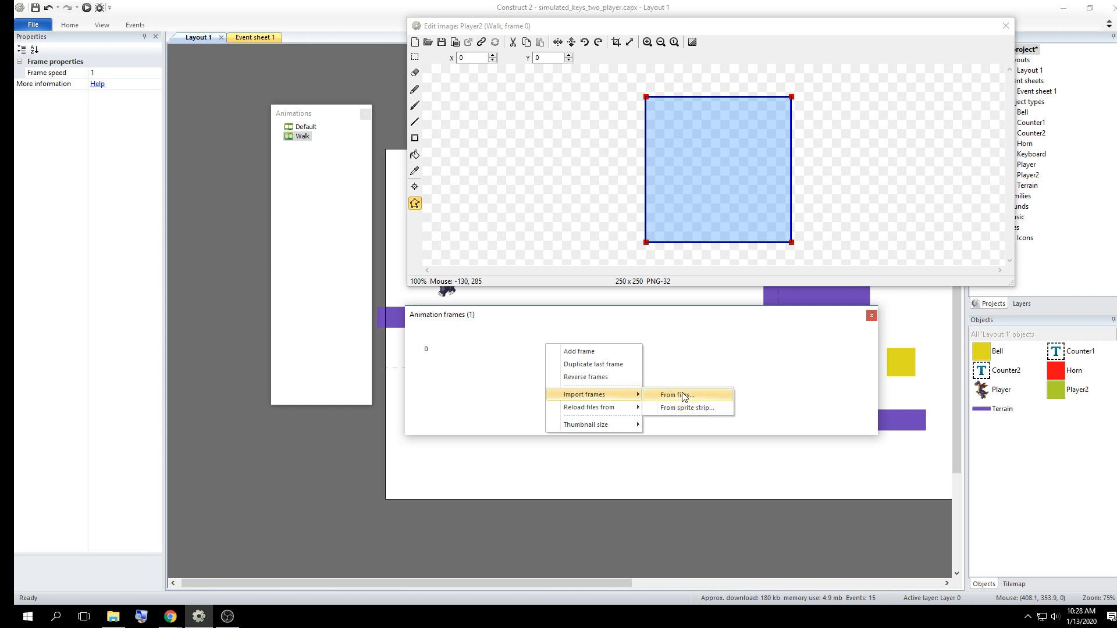
pyautogui.click(691, 411)
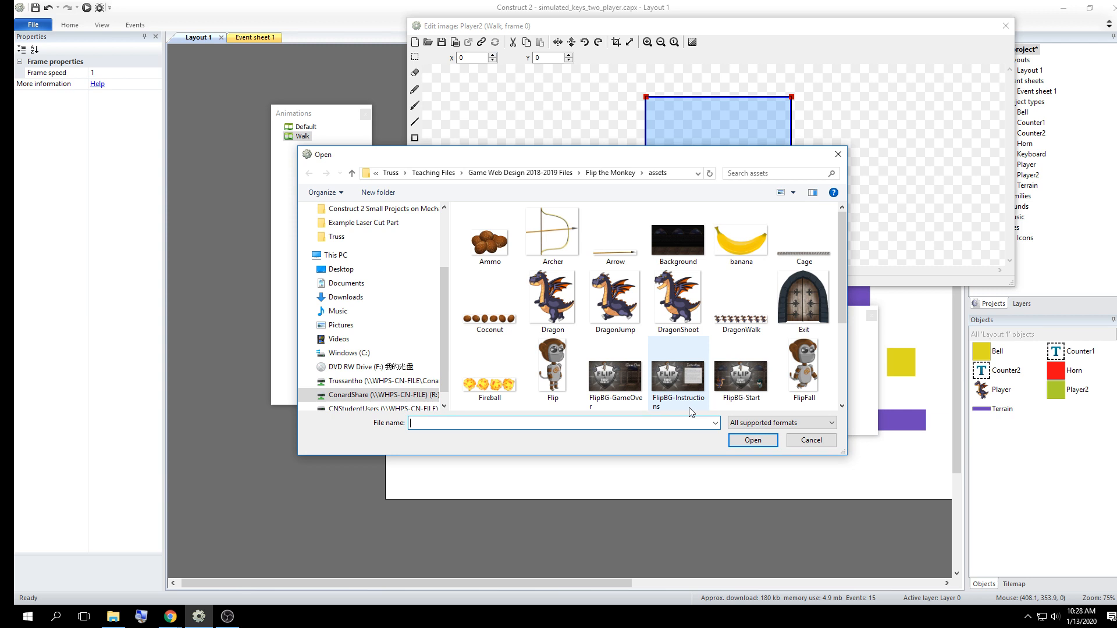
pyautogui.click(391, 173)
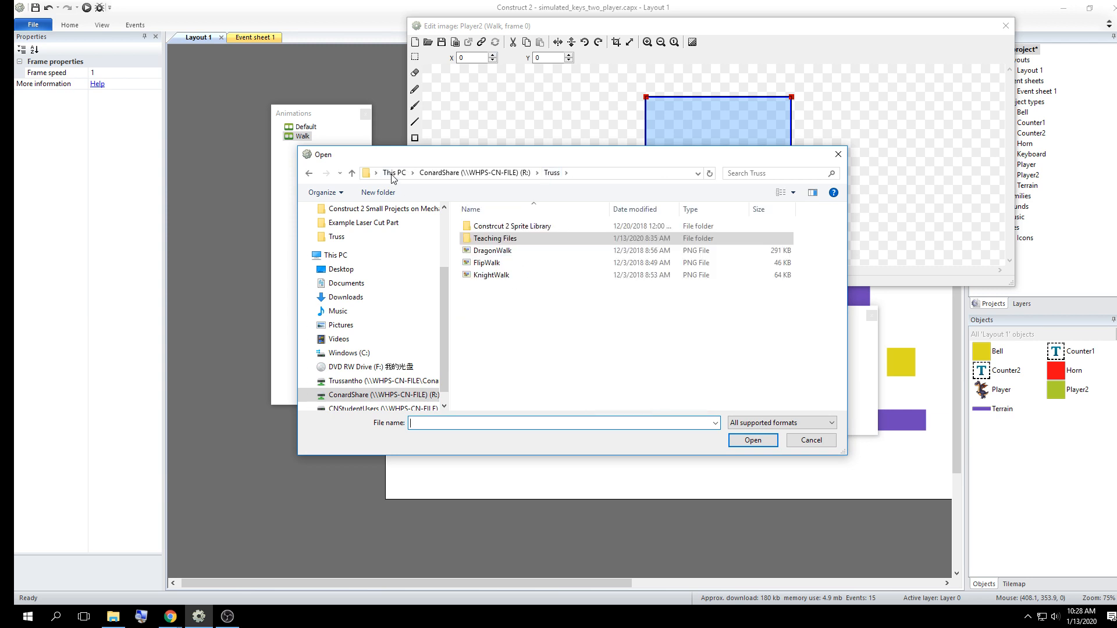
pyautogui.click(492, 263)
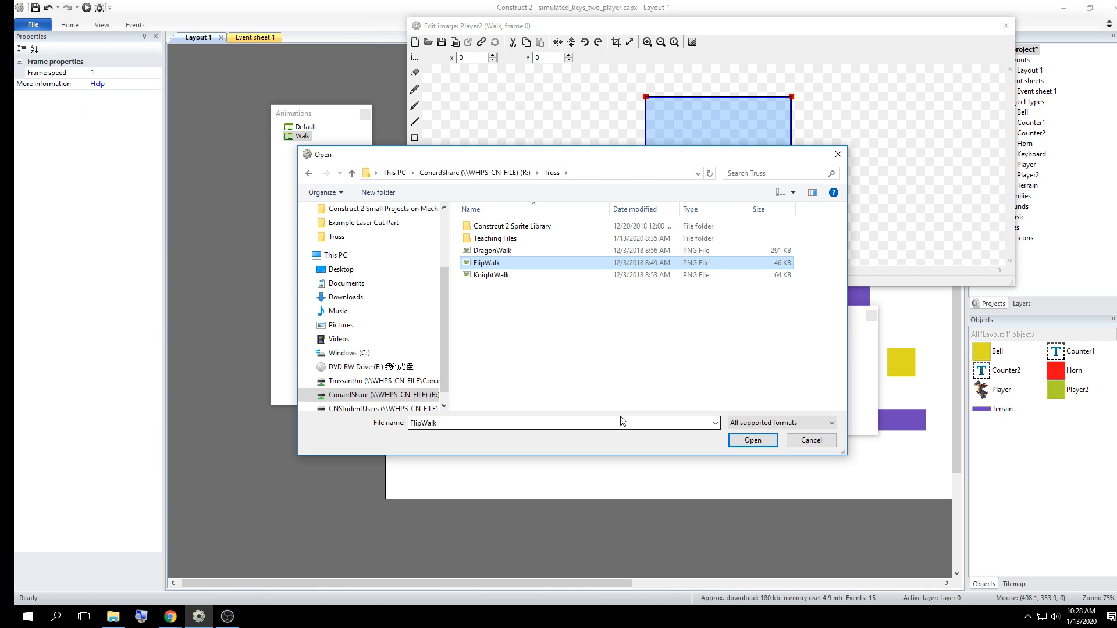
# Open the FlipWalk image in the file viewer to examine how many walking poses the strip contains, and close the viewer
pyautogui.rightClick(492, 263)
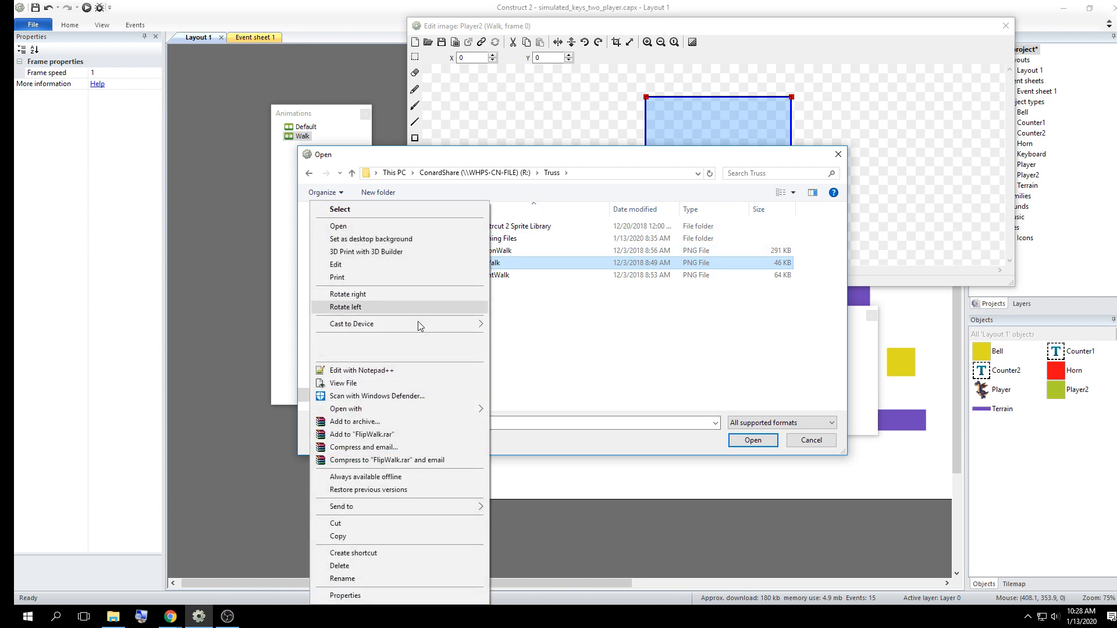
pyautogui.click(411, 385)
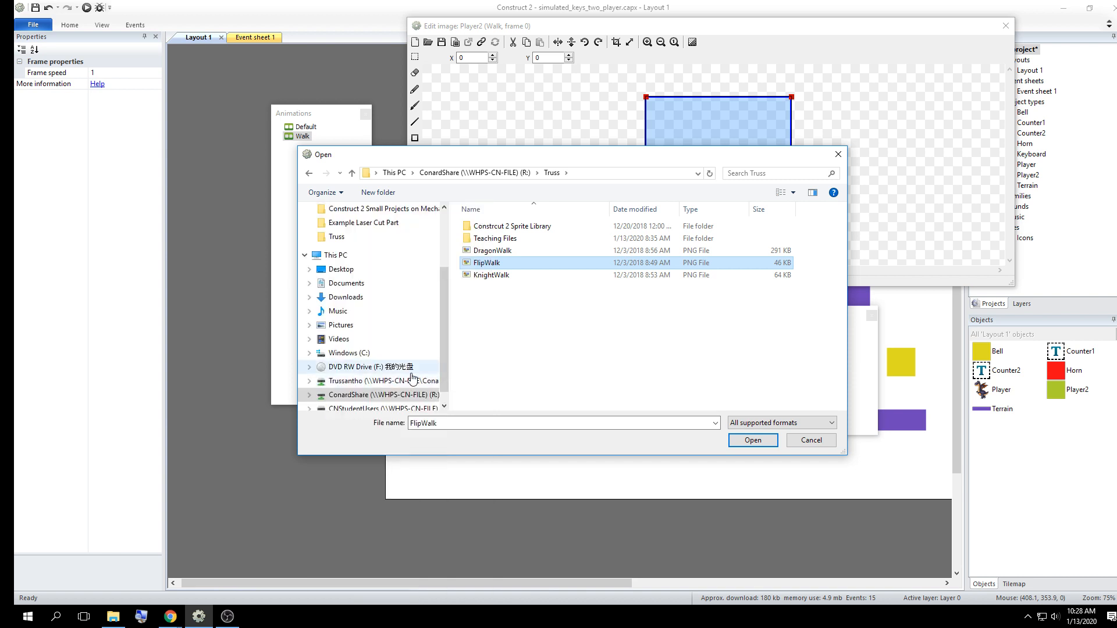
pyautogui.rightClick(469, 268)
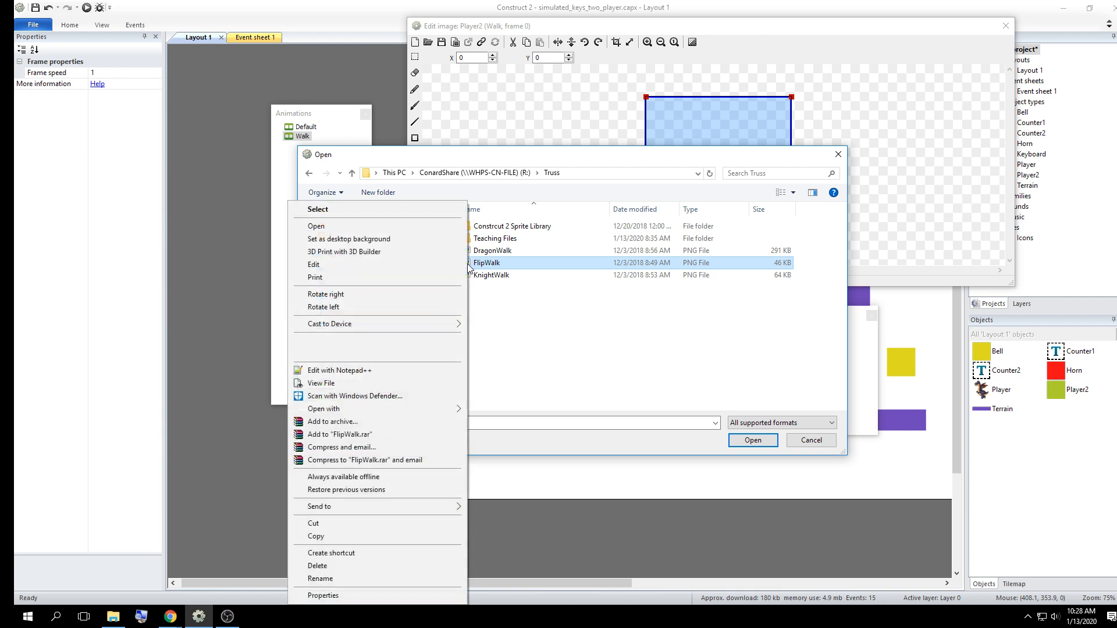
pyautogui.click(417, 76)
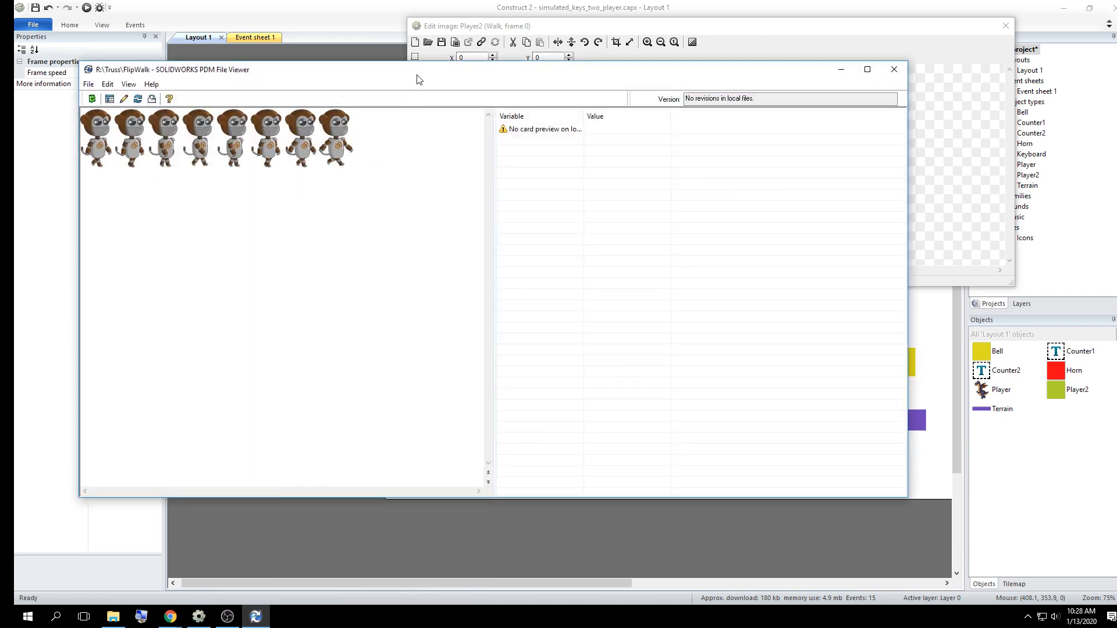
pyautogui.moveTo(419, 77); pyautogui.dragTo(666, 122)
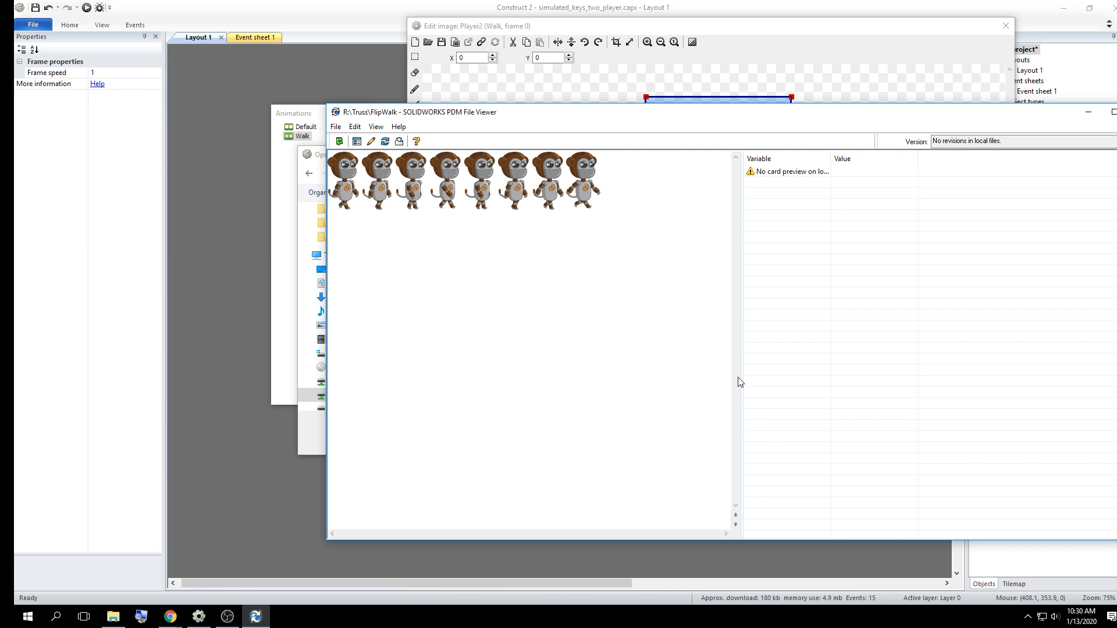
pyautogui.moveTo(772, 111); pyautogui.dragTo(350, 132)
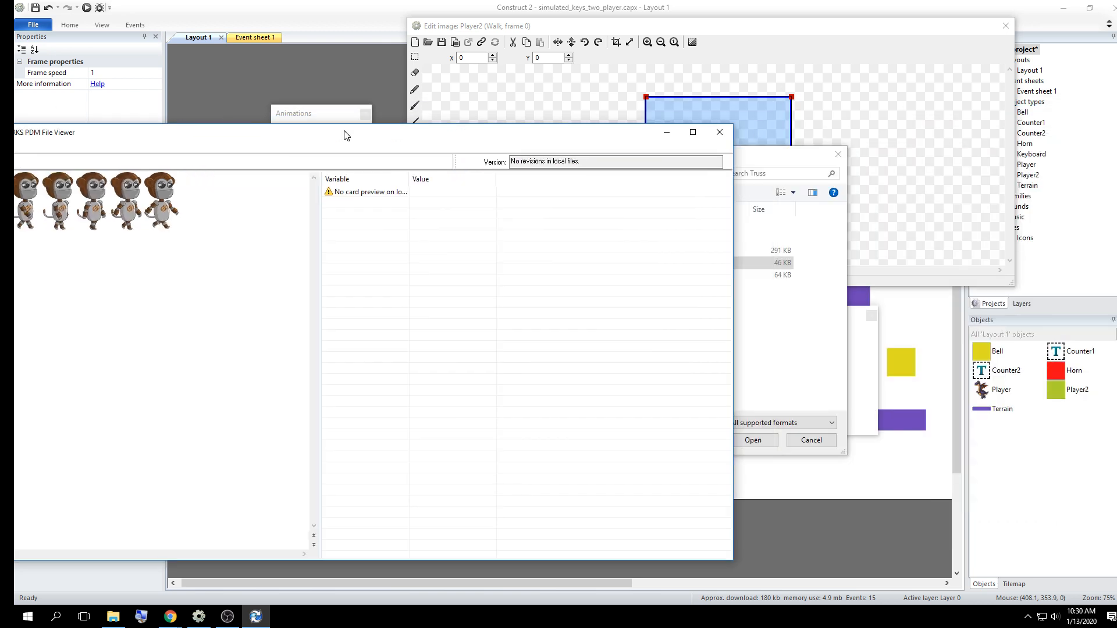
pyautogui.click(720, 133)
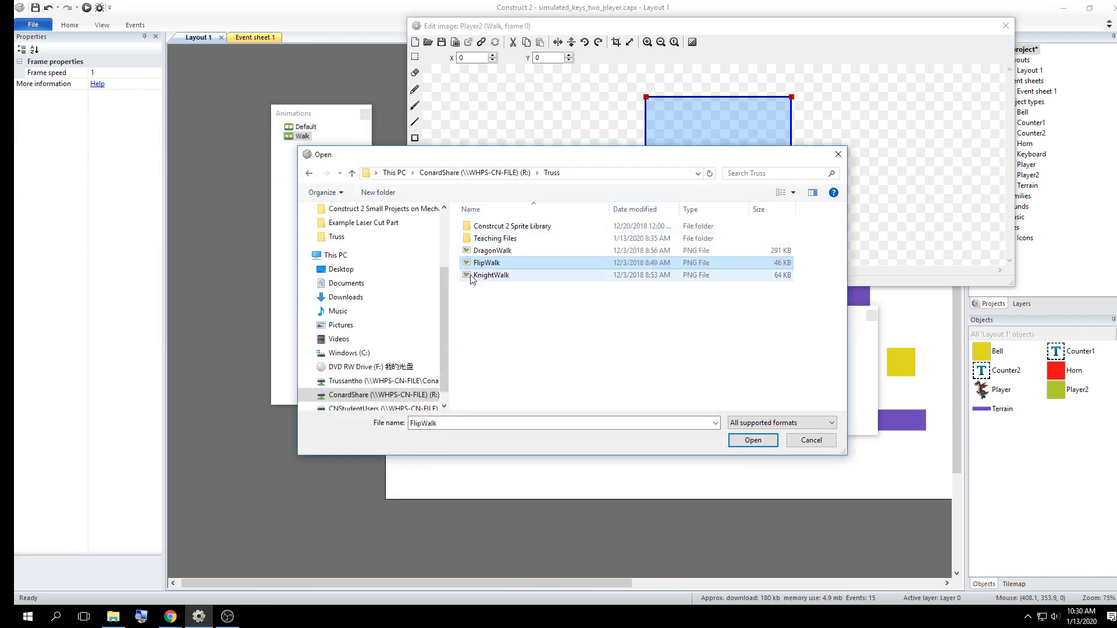
# Import FlipWalk into the Walk animation as a sprite strip with 8 horizontal cells and 1 vertical cell
pyautogui.doubleClick(584, 263)
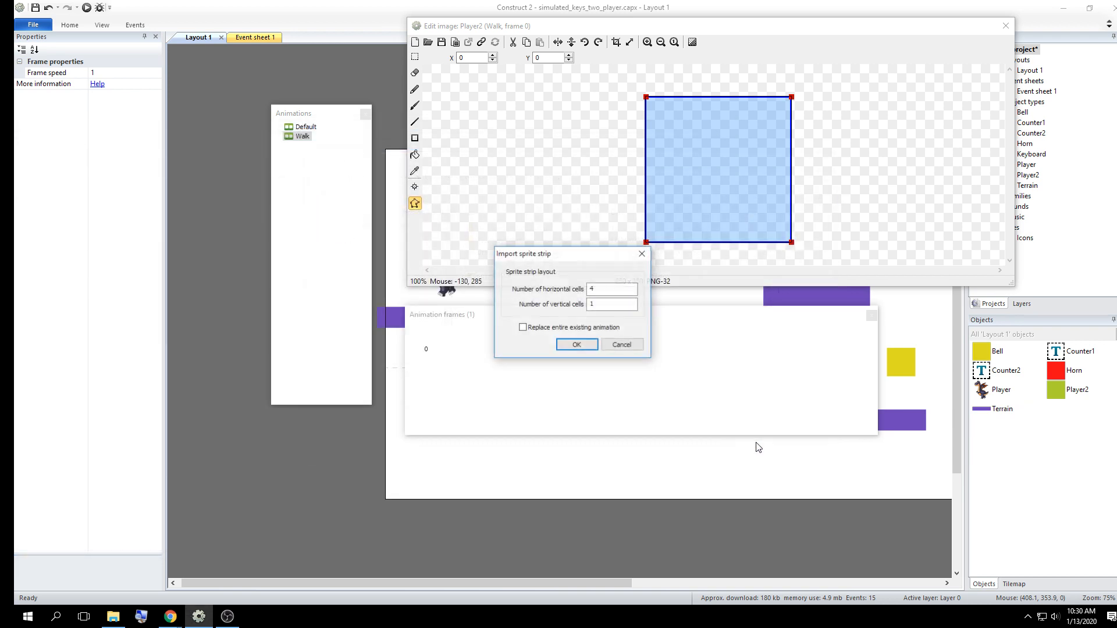
pyautogui.moveTo(584, 261); pyautogui.dragTo(548, 158)
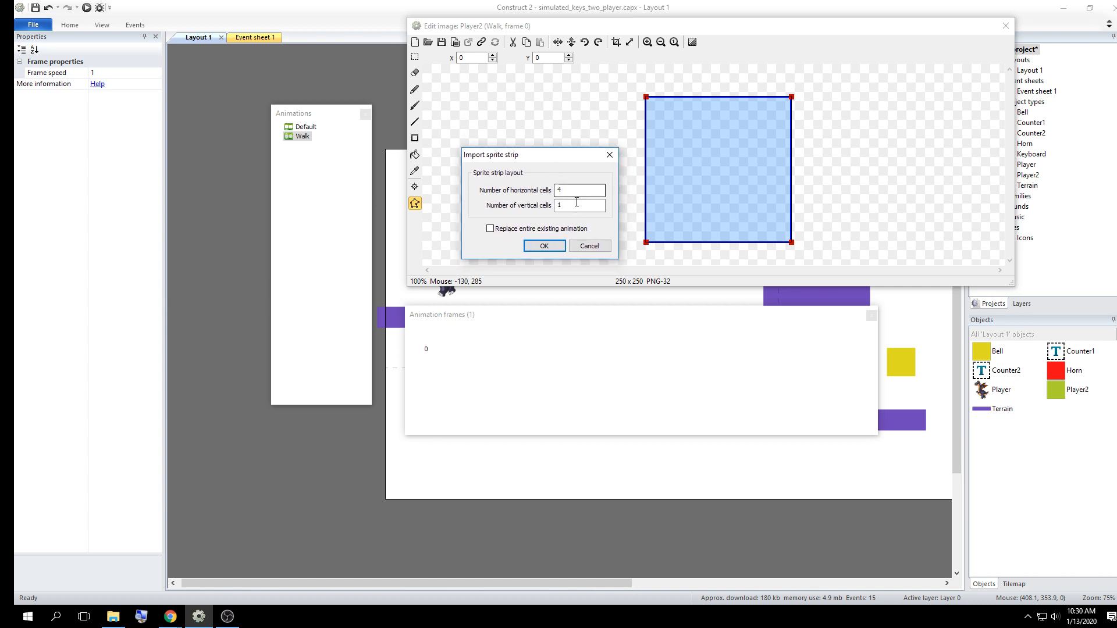
pyautogui.moveTo(575, 205); pyautogui.dragTo(322, 198)
pyautogui.moveTo(572, 190); pyautogui.dragTo(504, 192)
pyautogui.write('8')
pyautogui.click(538, 247)
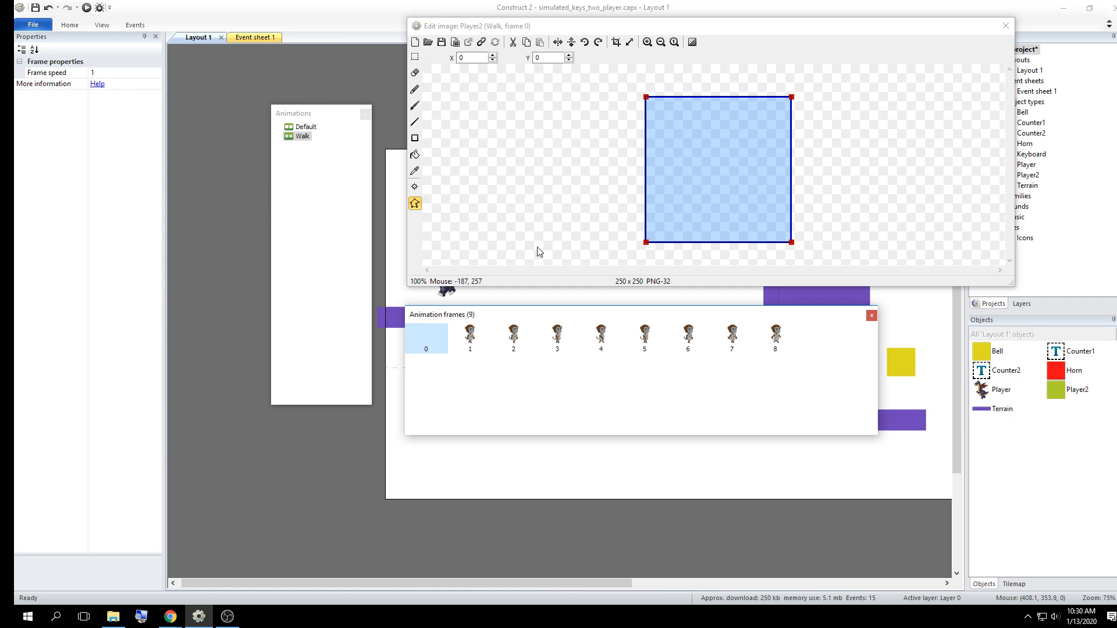
# Delete the blank frame 0 from the Walk animation and move the animations window farther away from the image editor
pyautogui.rightClick(435, 335)
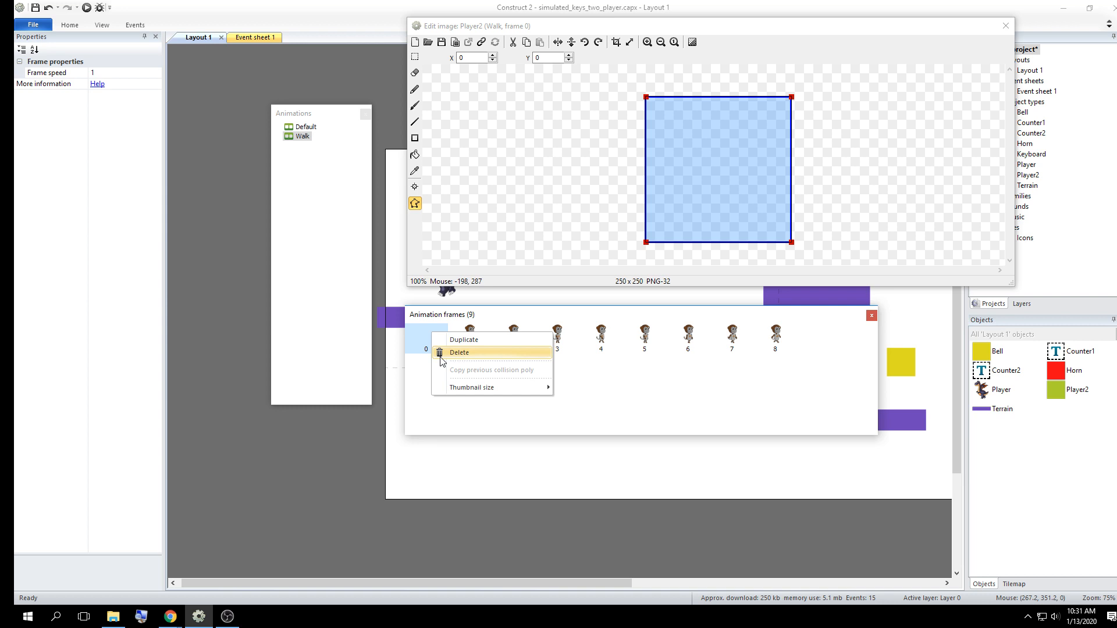
pyautogui.click(459, 352)
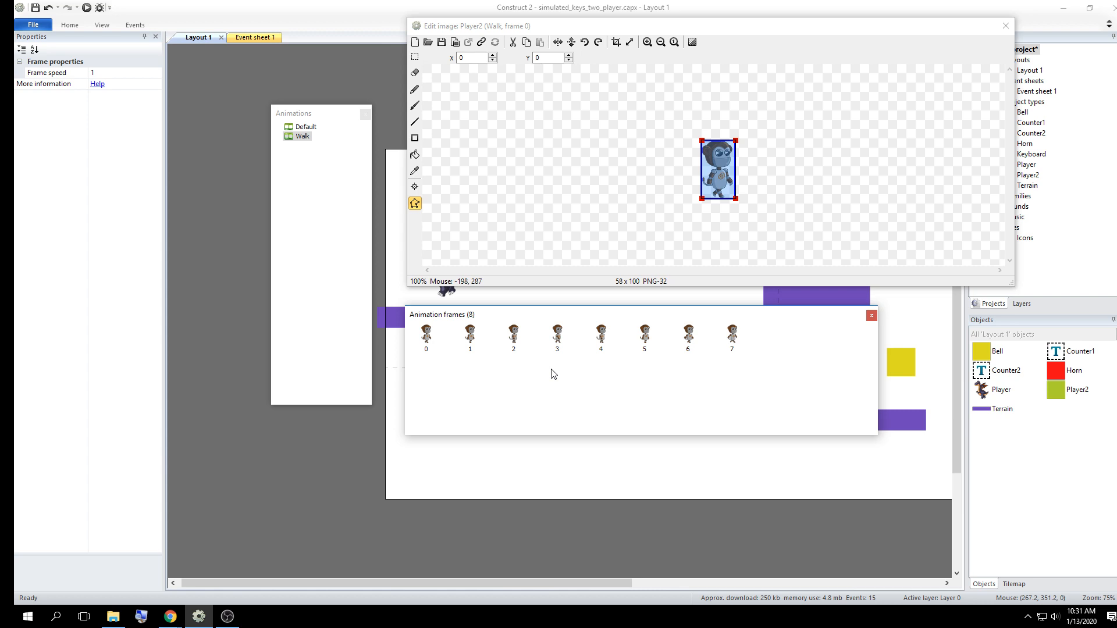
pyautogui.rightClick(303, 142)
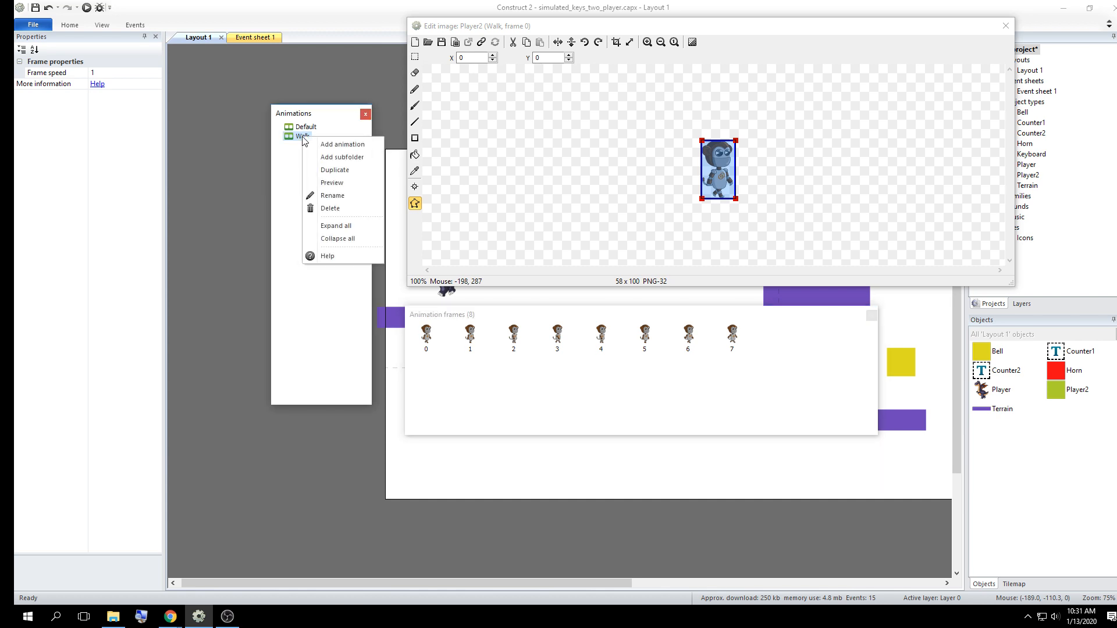
pyautogui.click(317, 116)
pyautogui.moveTo(317, 115); pyautogui.dragTo(248, 68)
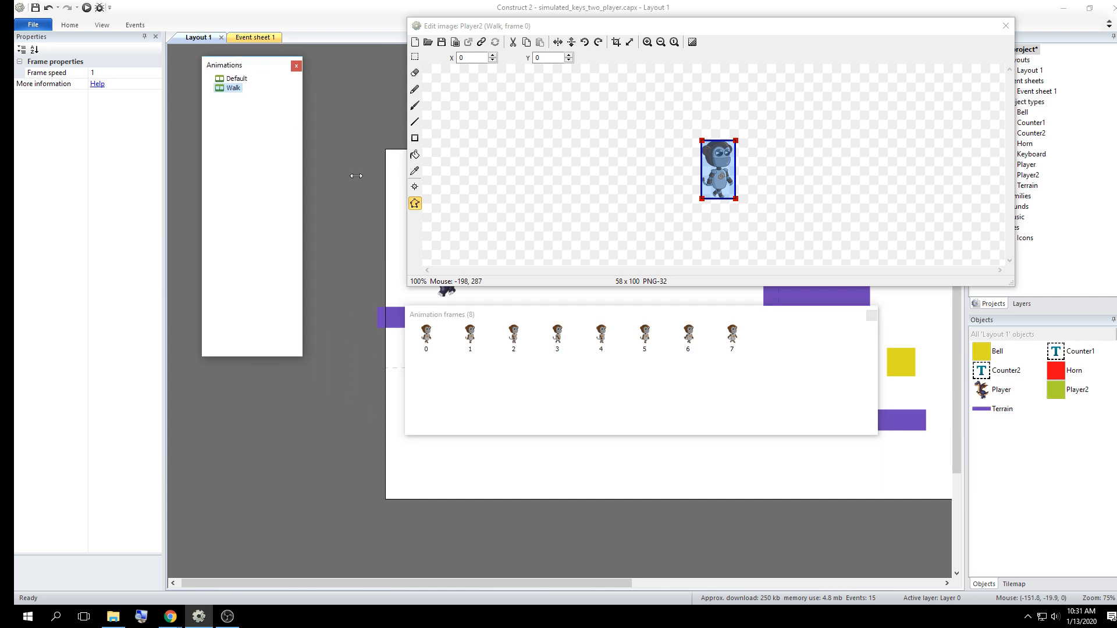
# Move the image points window beside the monkey and quick-assign the origin of Walk frame 0 to Bottom
pyautogui.click(414, 187)
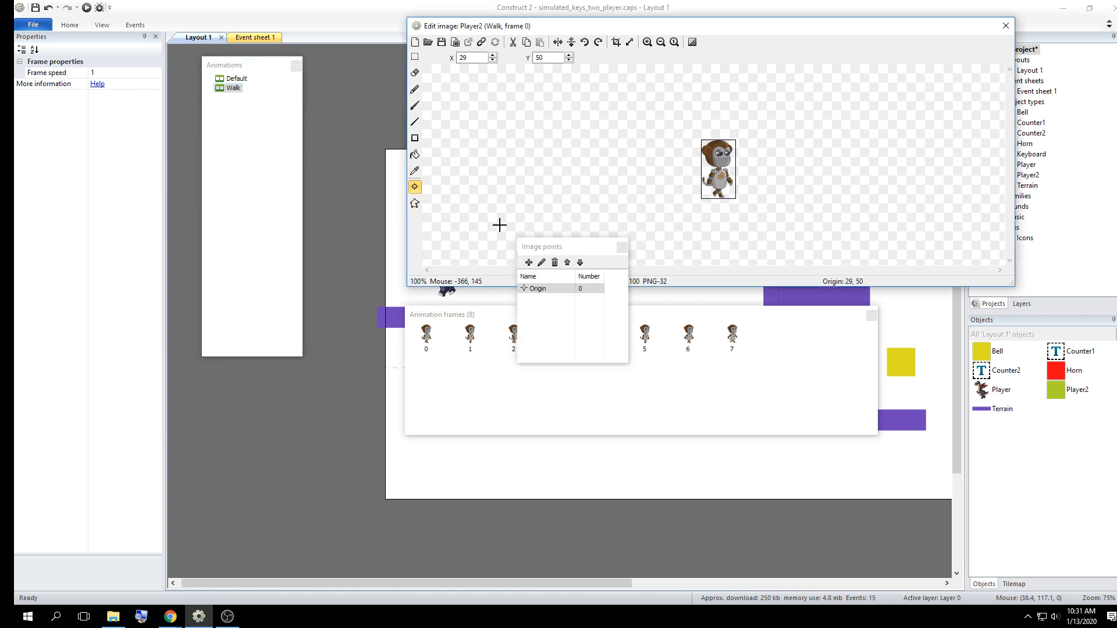
pyautogui.moveTo(586, 246); pyautogui.dragTo(534, 120)
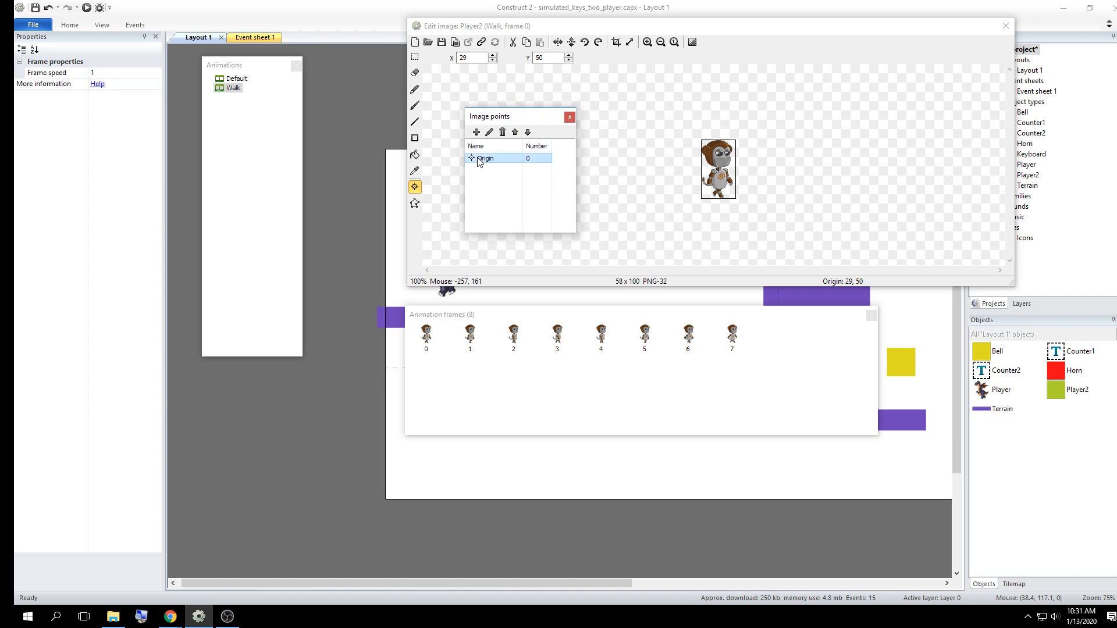
pyautogui.rightClick(480, 162)
pyautogui.moveTo(547, 234)
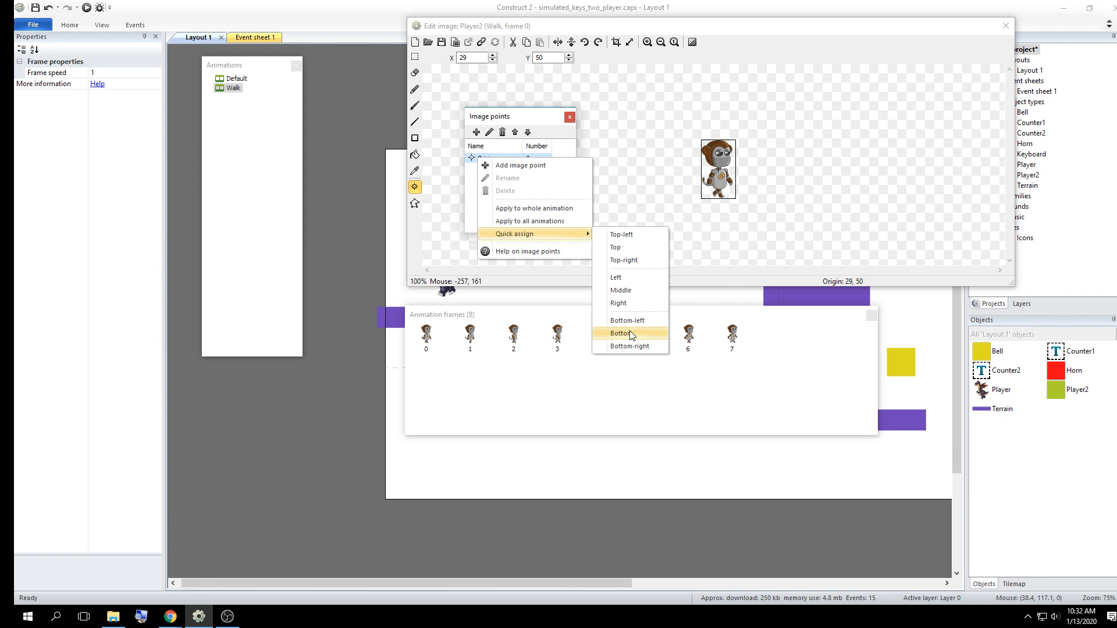
pyautogui.click(631, 334)
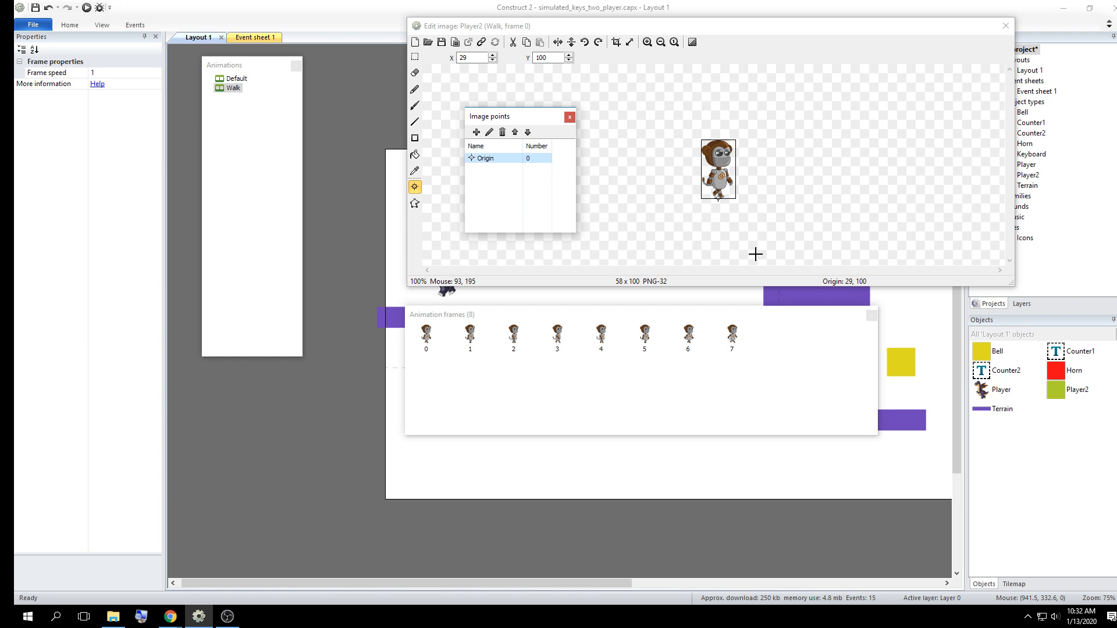
# Check the origin at the monkey's feet, apply it to all of Player2's animations, and close the image editor
pyautogui.click(647, 42)
pyautogui.click(647, 42)
pyautogui.click(647, 42)
pyautogui.click(647, 42)
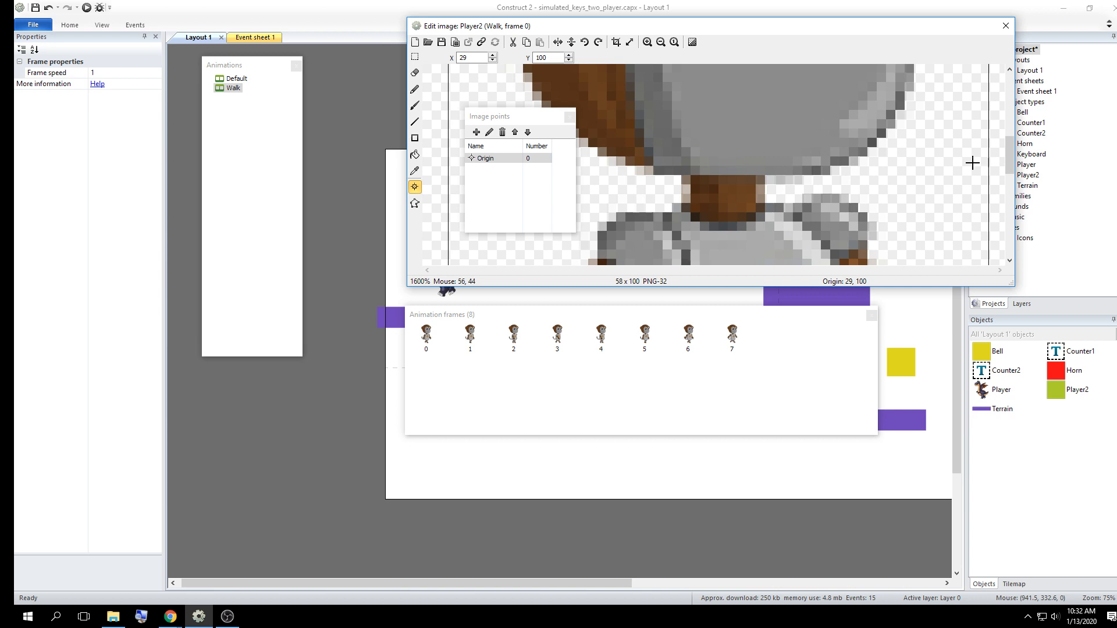
pyautogui.moveTo(1010, 156); pyautogui.dragTo(1018, 248)
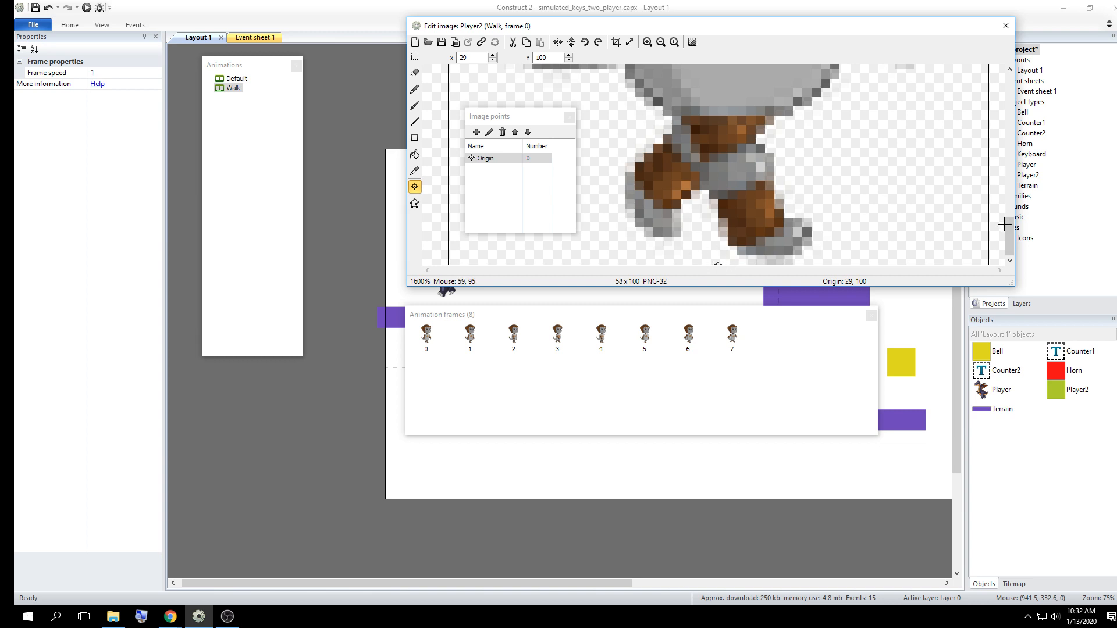
pyautogui.moveTo(1008, 232); pyautogui.dragTo(1006, 106)
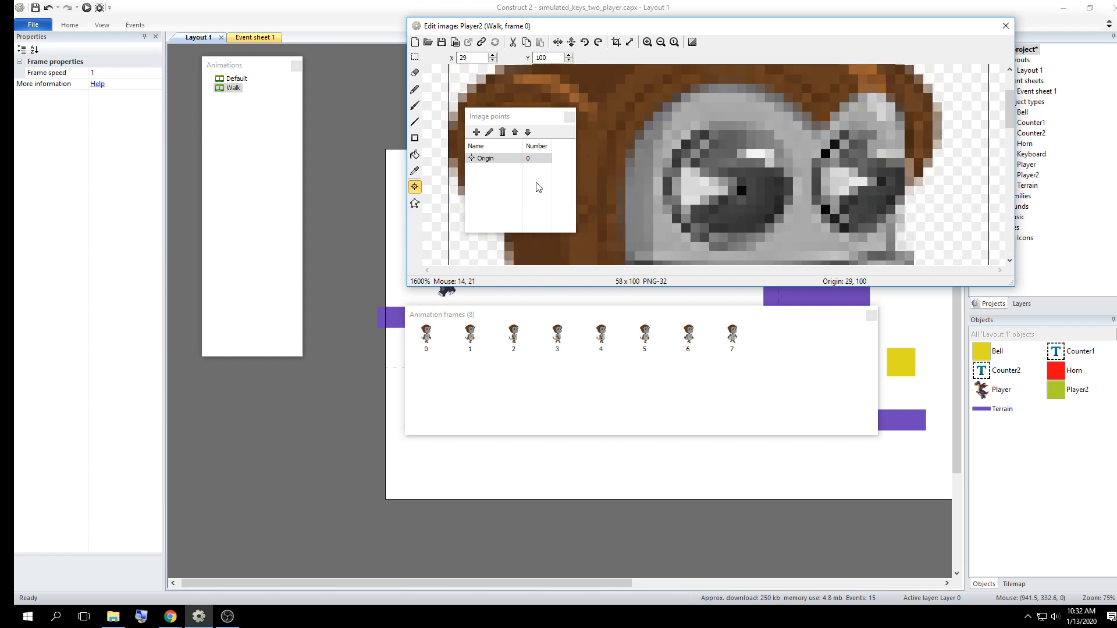
pyautogui.rightClick(504, 163)
pyautogui.moveTo(599, 240)
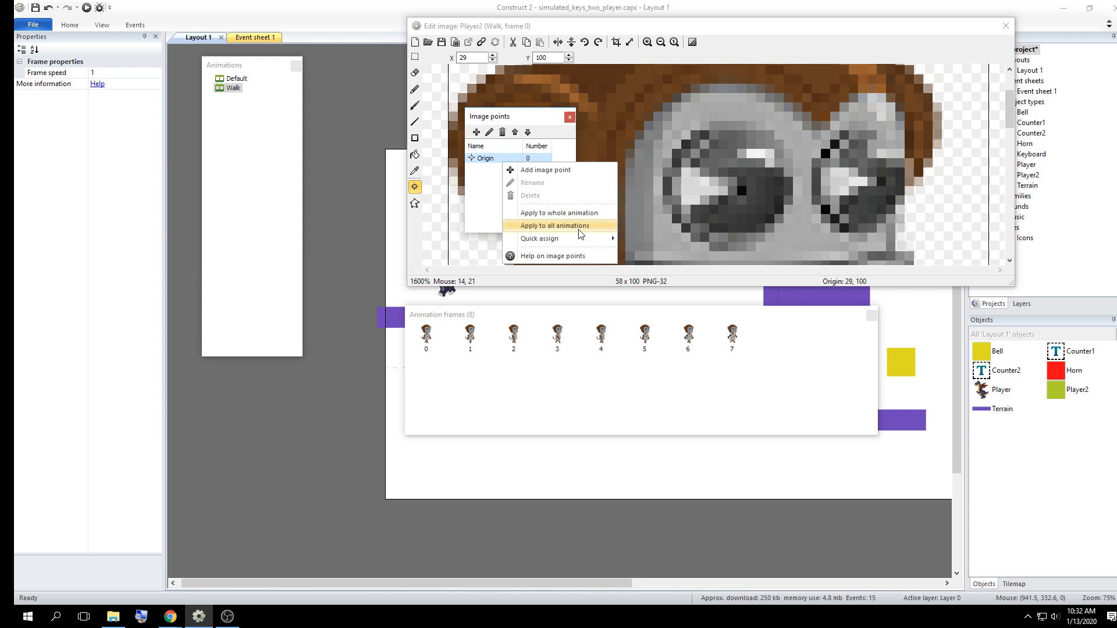
pyautogui.click(579, 229)
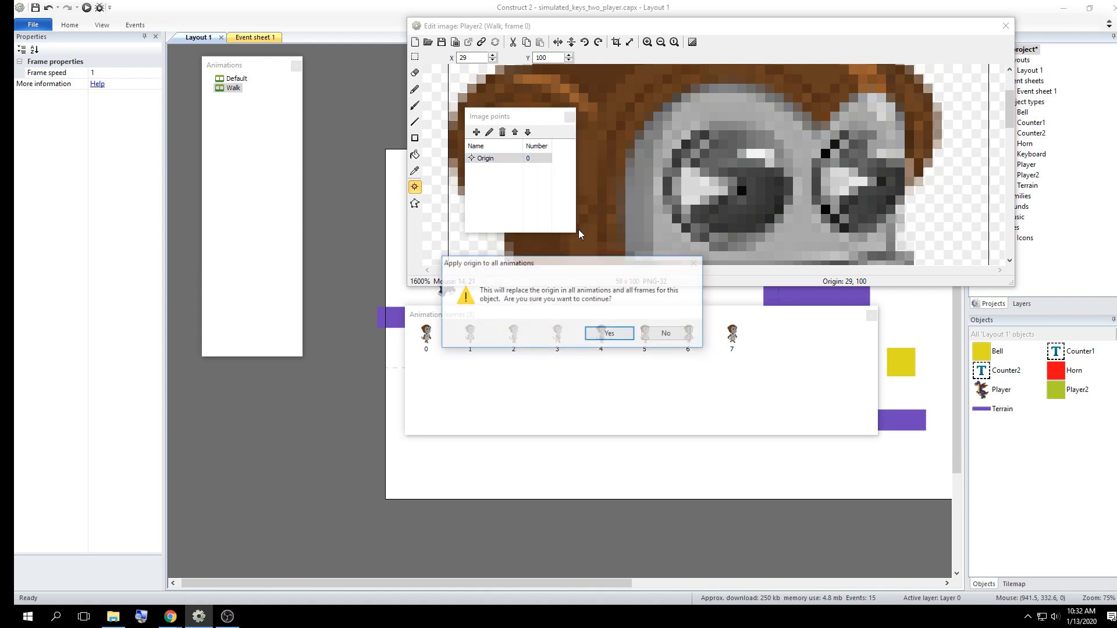
pyautogui.click(621, 335)
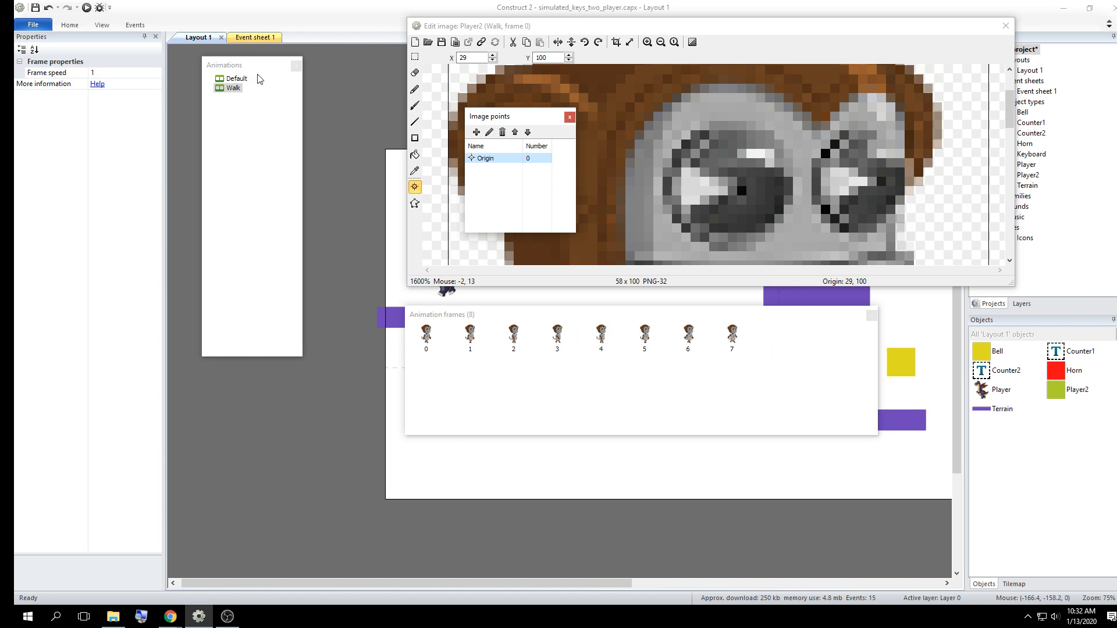
pyautogui.click(662, 41)
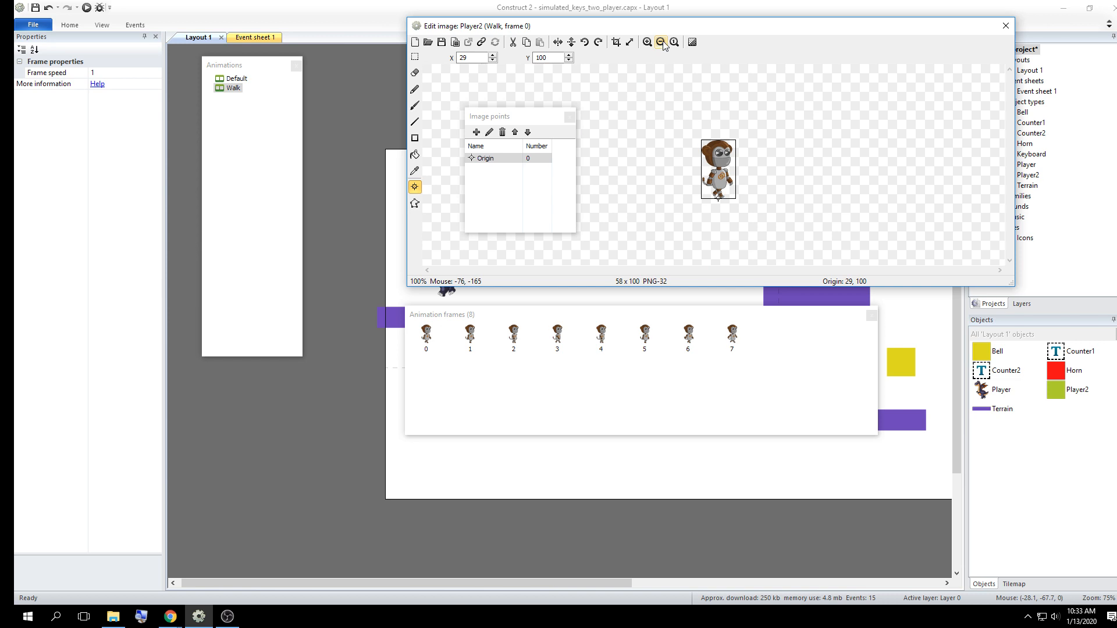
pyautogui.click(647, 42)
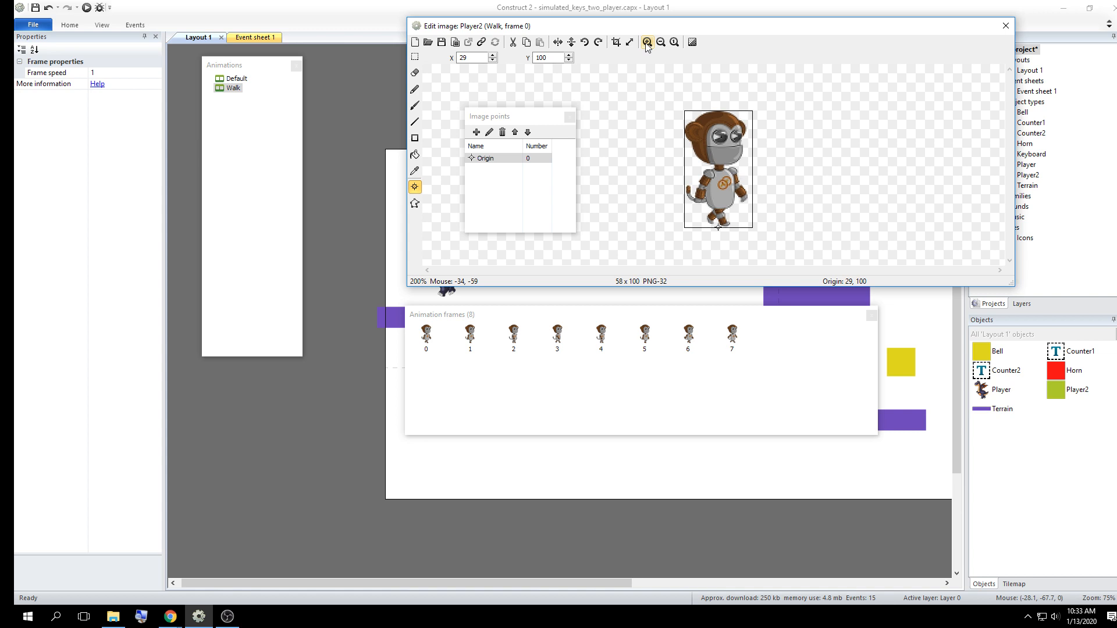
pyautogui.click(1005, 25)
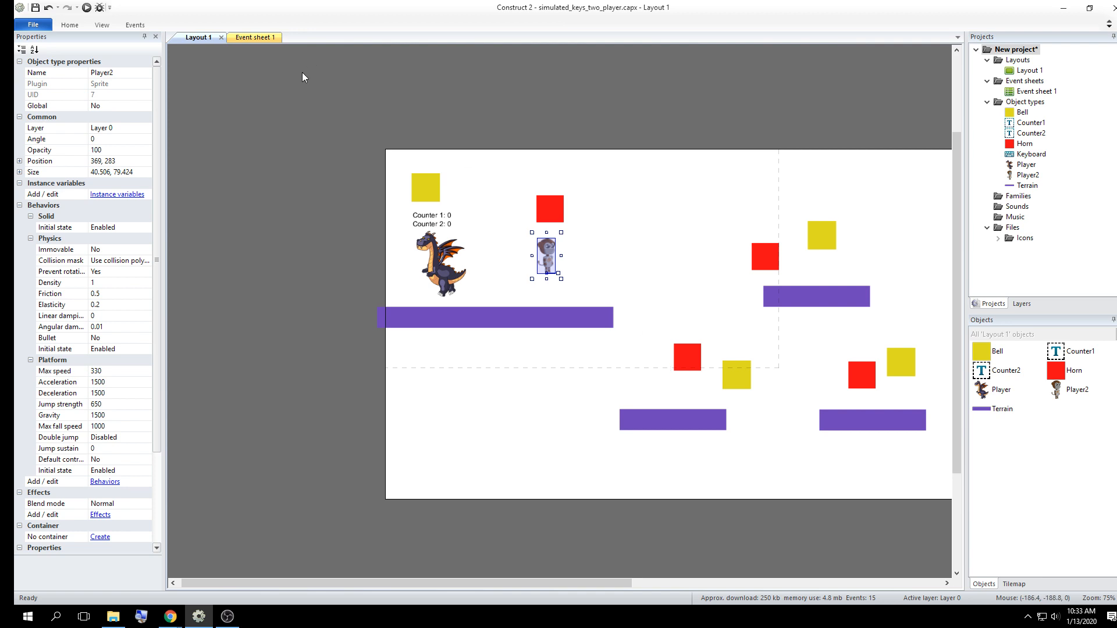
# Run the layout preview in the browser and test moving the dragon player right and left
pyautogui.click(467, 72)
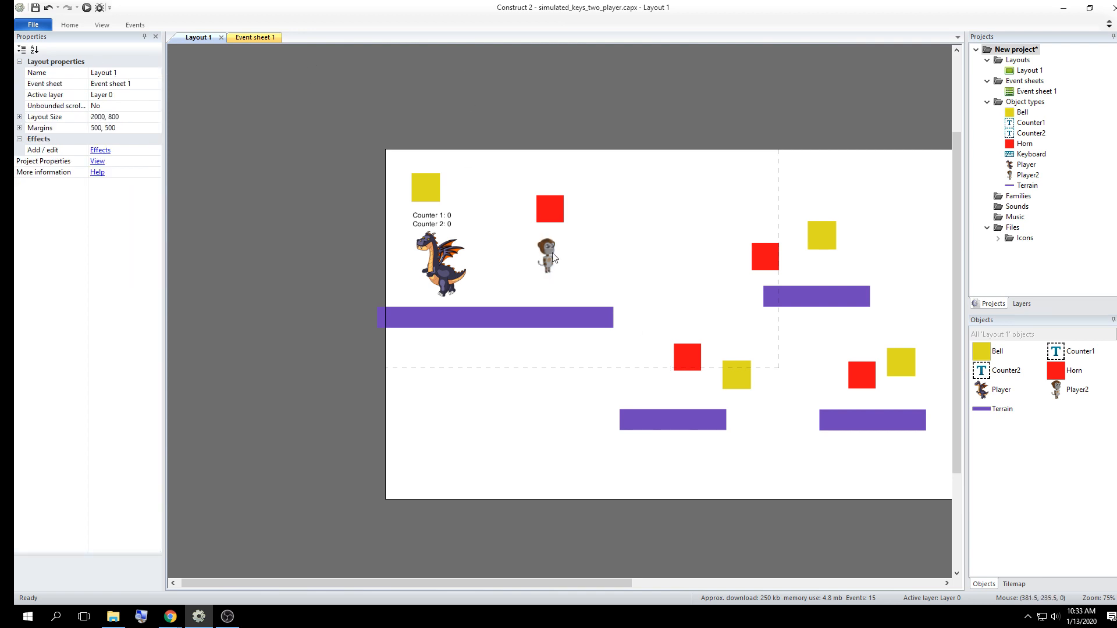
pyautogui.click(86, 8)
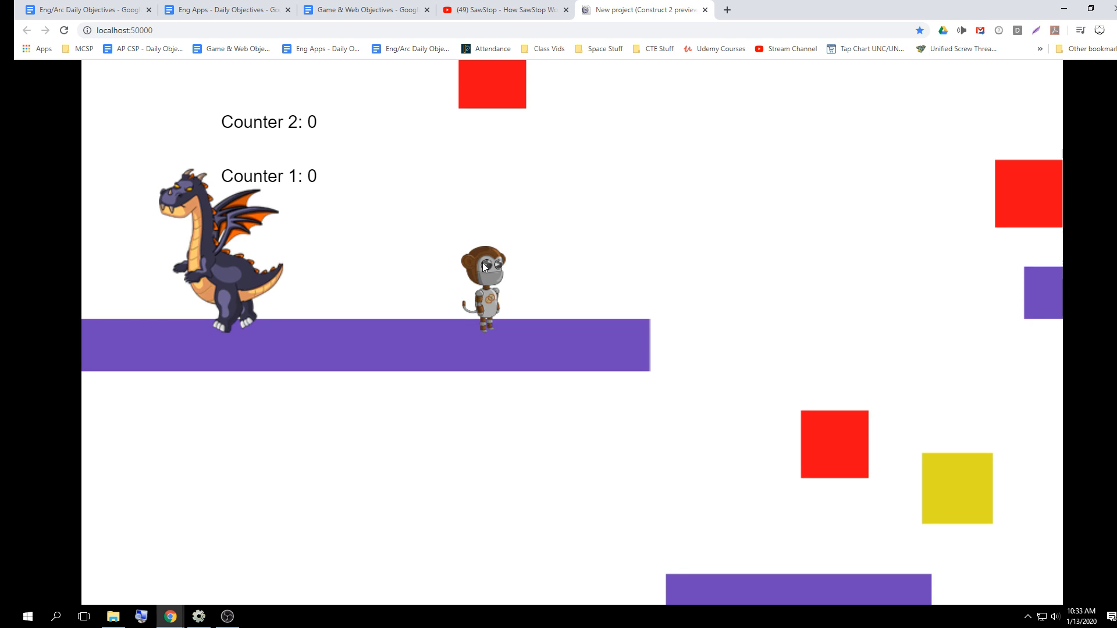
pyautogui.press('Right')
pyautogui.press('Left')
pyautogui.press('Right')
pyautogui.press('Left')
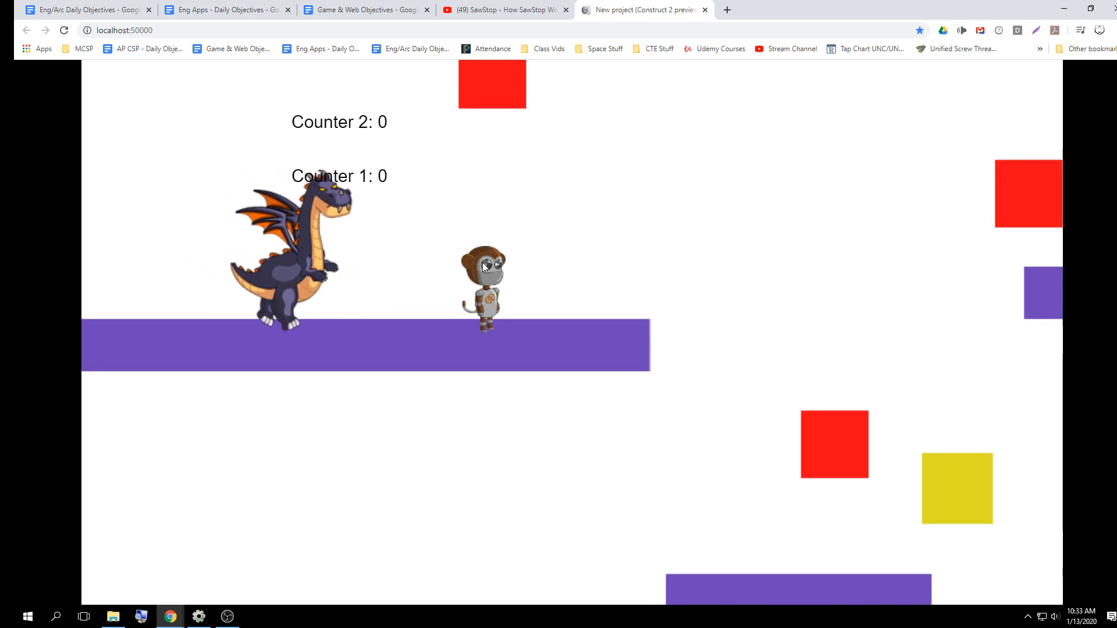
# Test walking and jumping with the dragon in both directions in the browser preview, and close the preview and minimise the browser
pyautogui.press('Left')
pyautogui.press('Right')
pyautogui.press('Left')
pyautogui.press('Up')
pyautogui.press('Right')
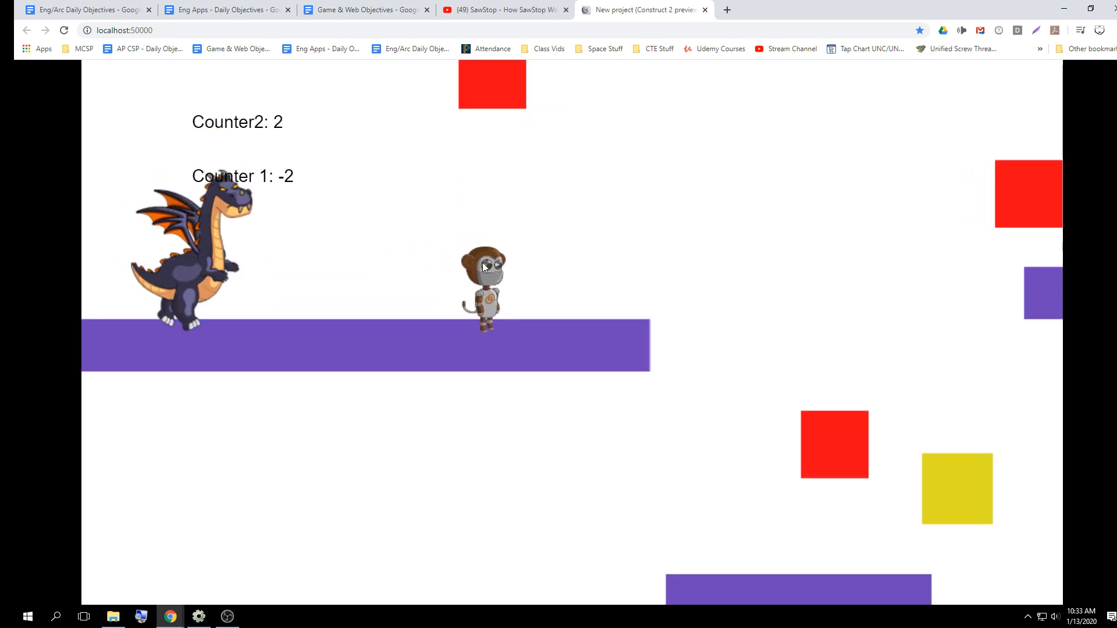
pyautogui.press('Up')
pyautogui.press('Left')
pyautogui.press('Right')
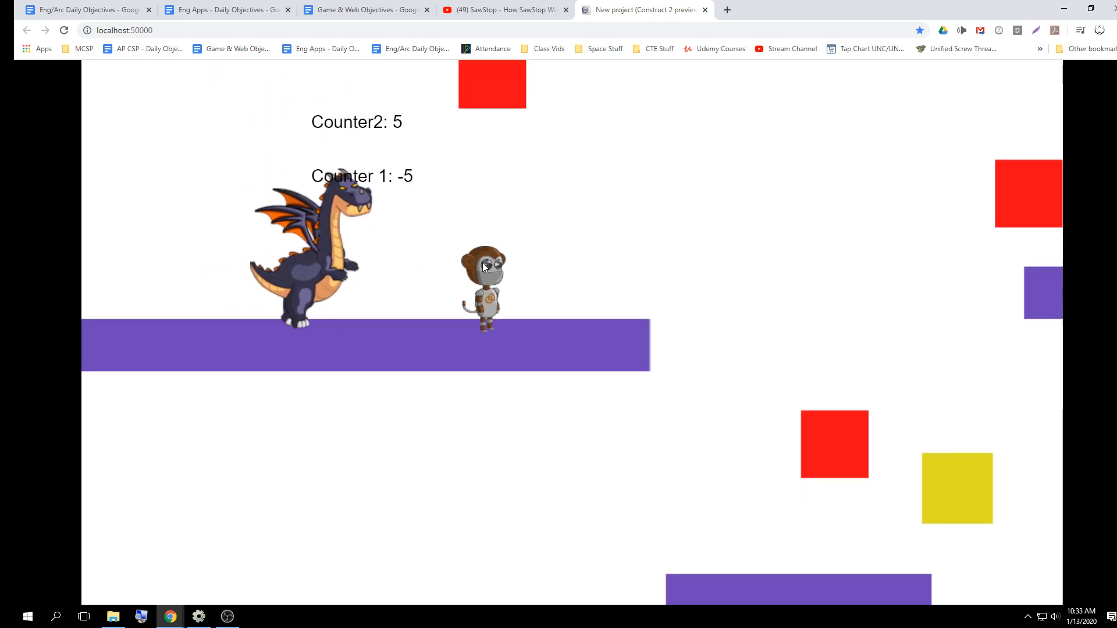
pyautogui.press('Left')
pyautogui.press('Right')
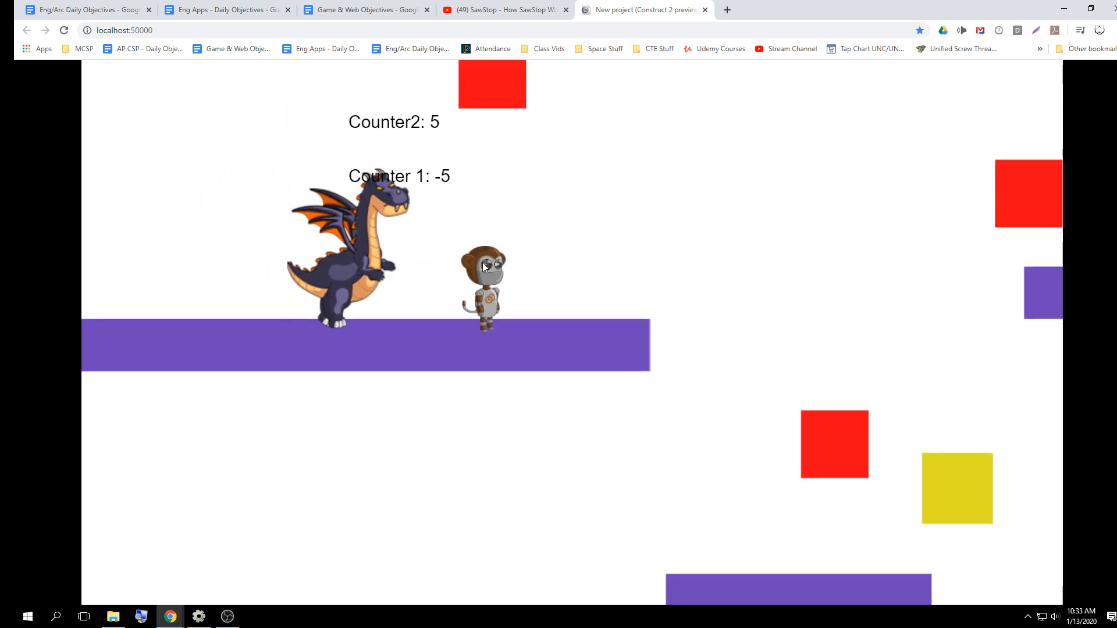
pyautogui.press('Left')
pyautogui.press('Right')
pyautogui.press('Left')
pyautogui.press('Up')
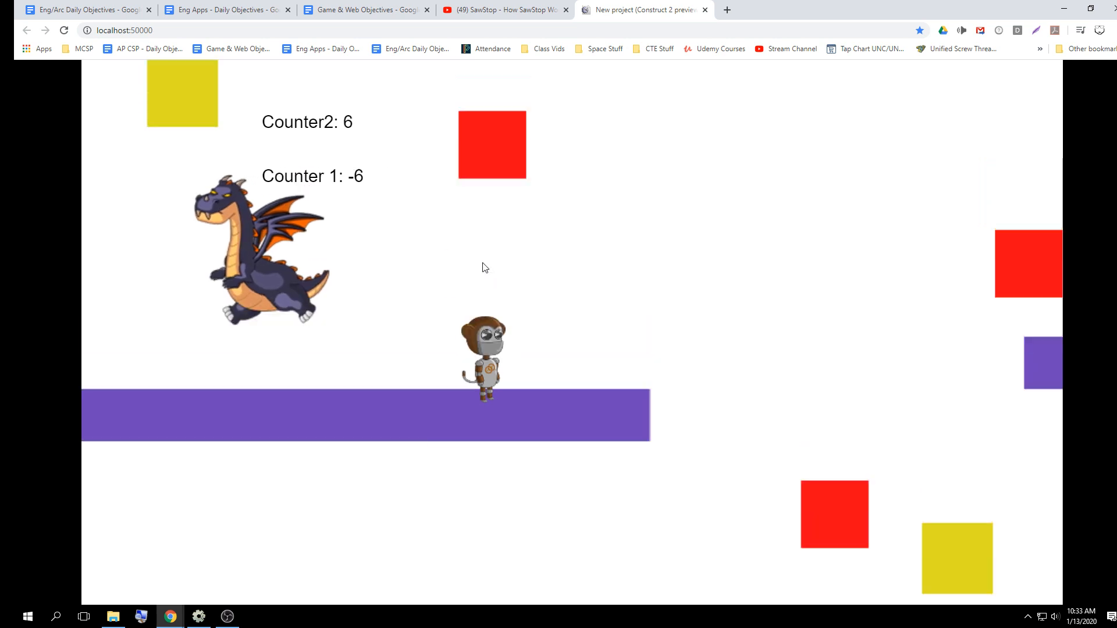
pyautogui.press('Right')
pyautogui.press('Up')
pyautogui.press('Left')
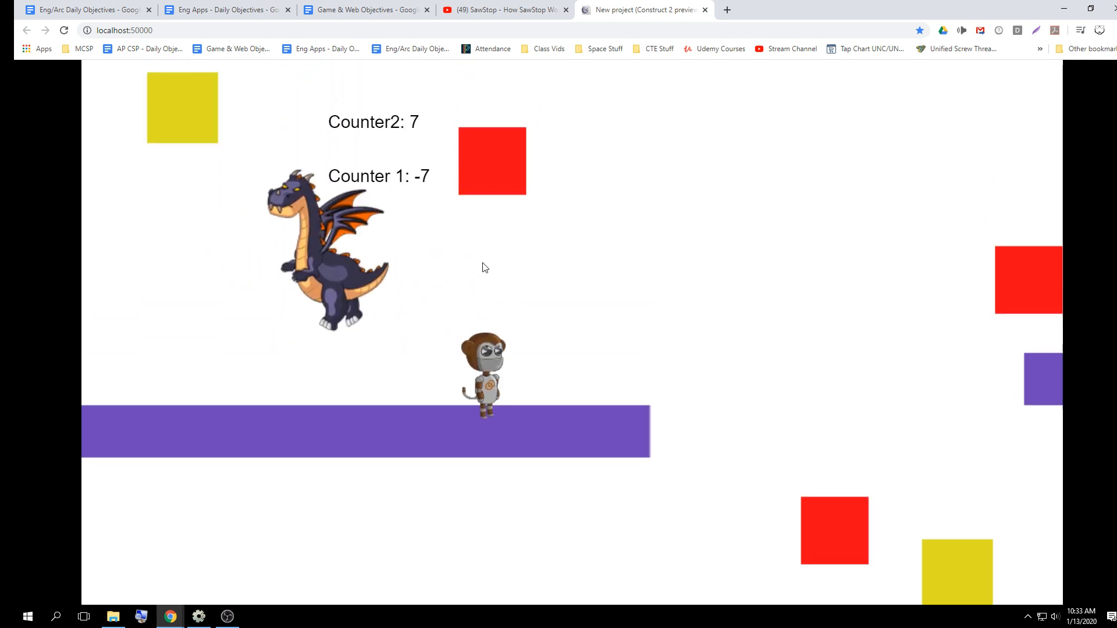
pyautogui.press('Right')
pyautogui.press('Left')
pyautogui.press('Right')
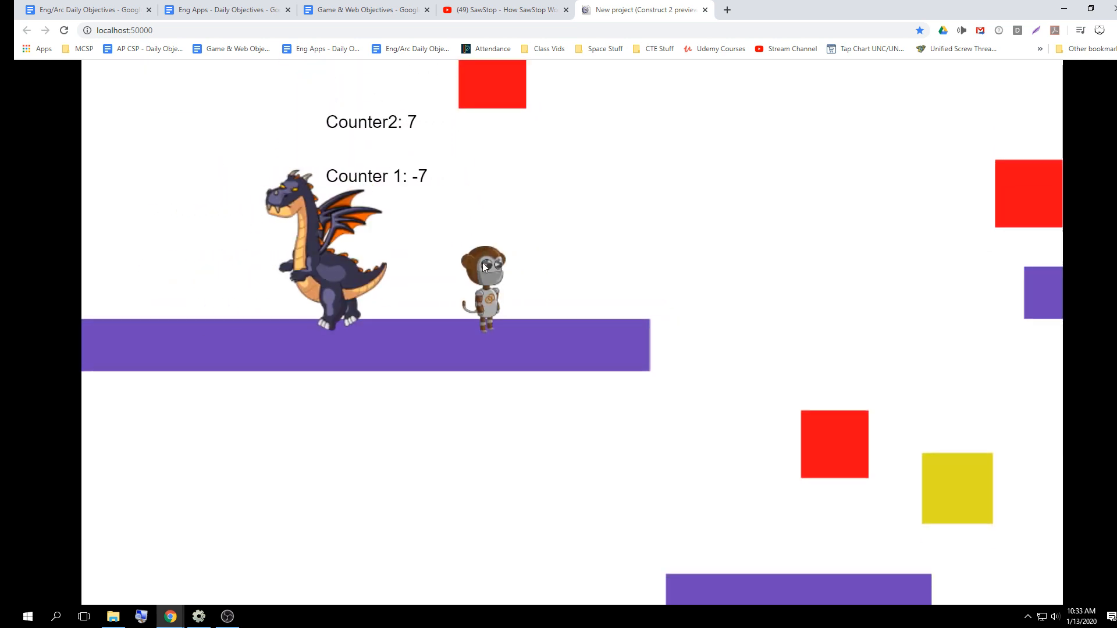
pyautogui.press('Right')
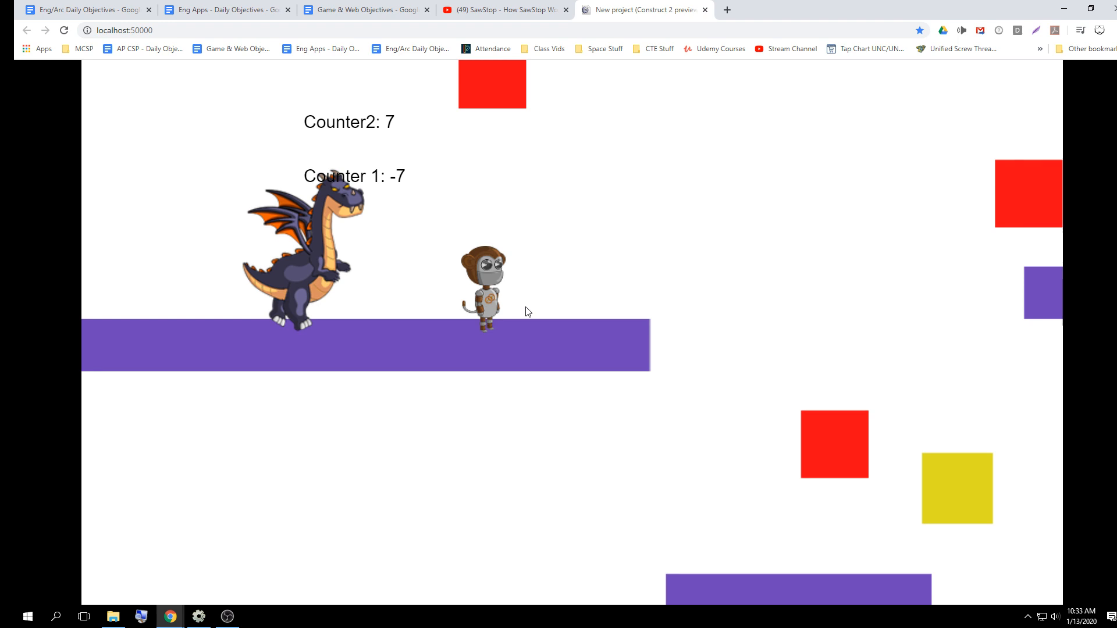
pyautogui.click(704, 10)
pyautogui.click(1063, 8)
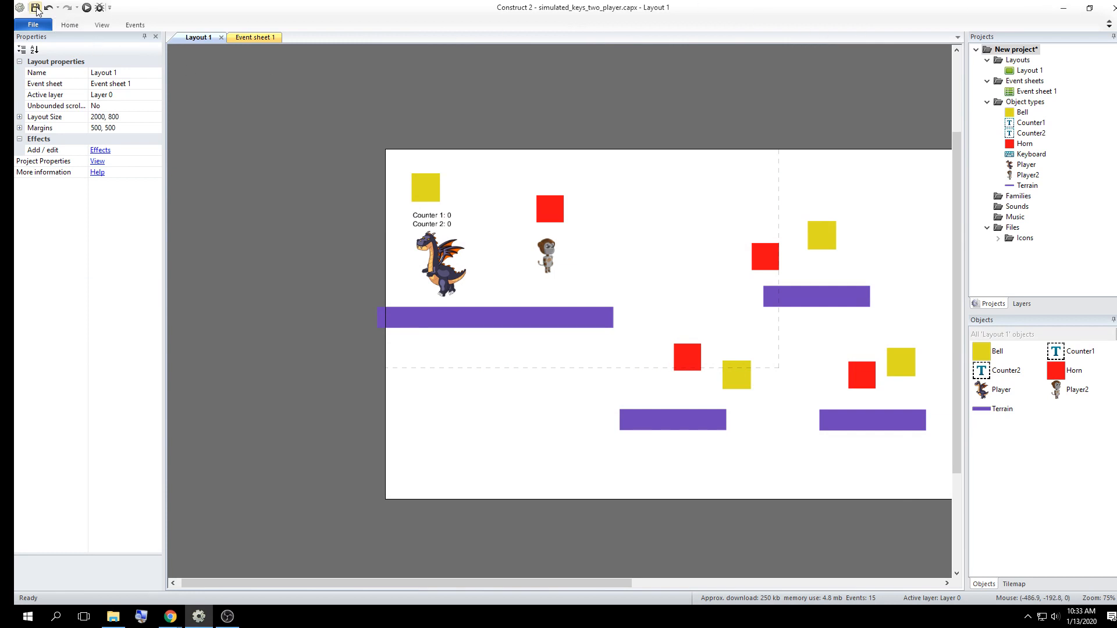
# Save the project as a single file named walk_animation in the Construct 2 Small Projects on Mechanics folder
pyautogui.click(33, 24)
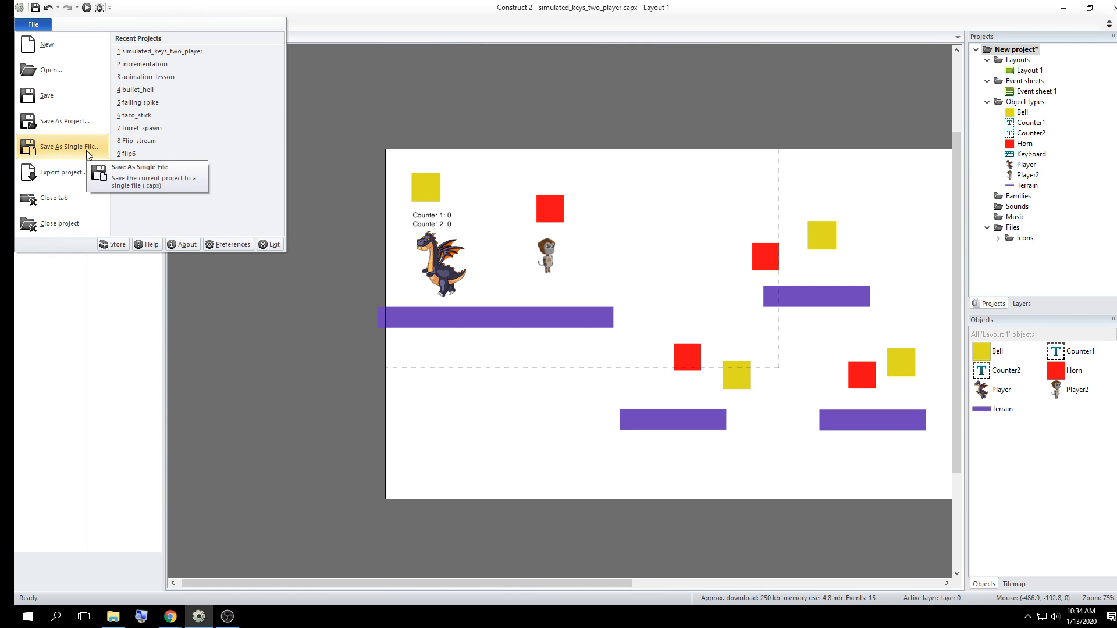
pyautogui.click(70, 147)
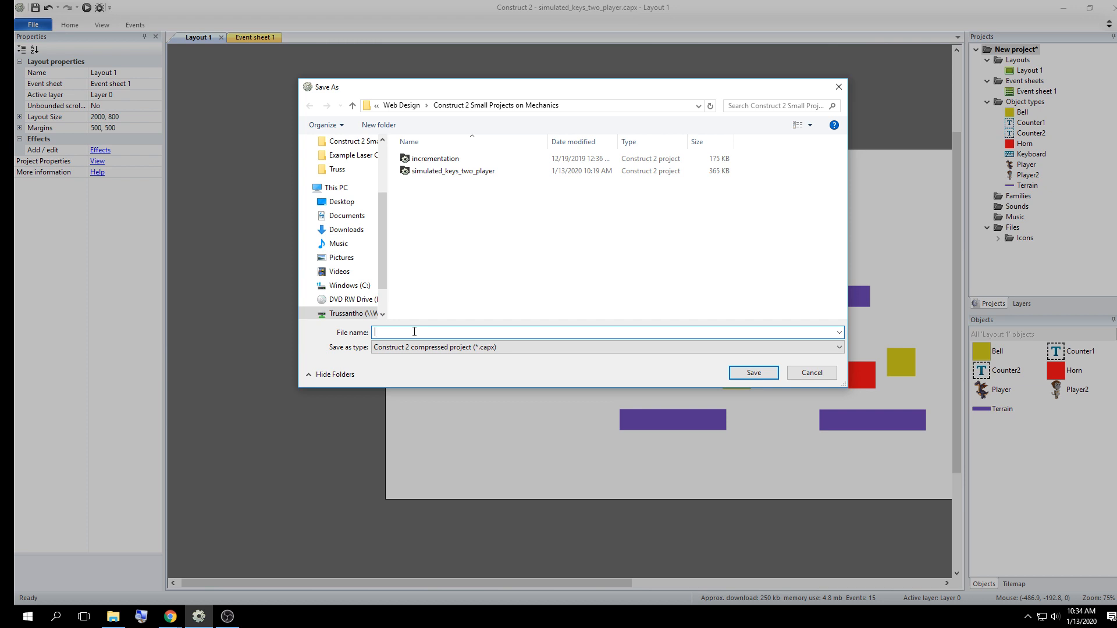
pyautogui.write('animation')
pyautogui.hotkey('ctrl', 'a')
pyautogui.write('walk_animation')
pyautogui.click(754, 374)
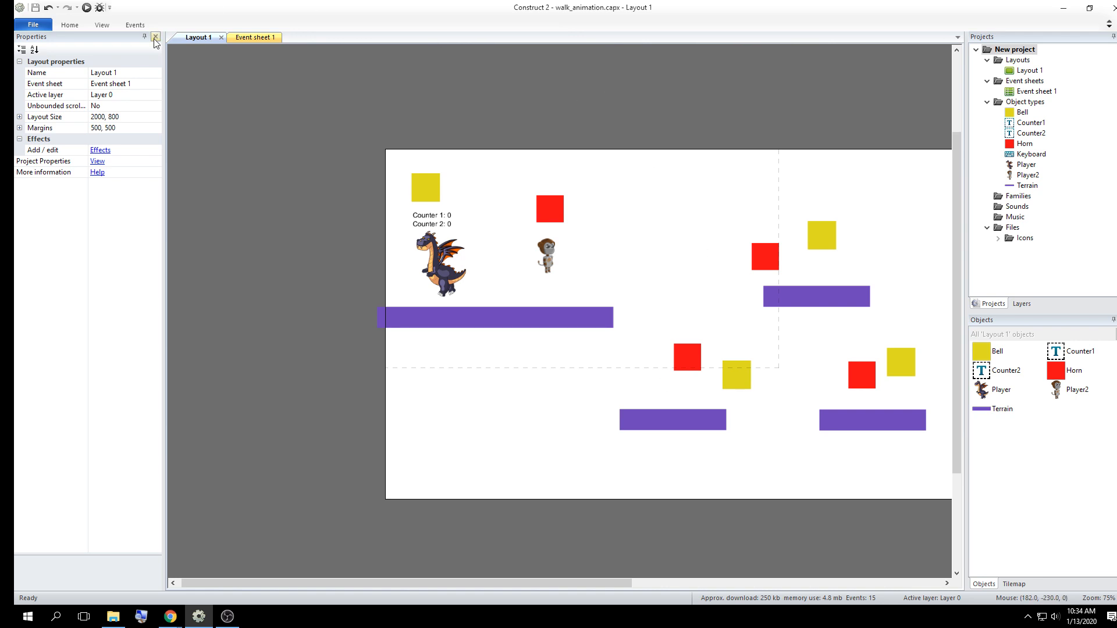
# Examine the Dragon Walk events in Event sheet 1, including the key-released conditions and the simulated movement and animation actions
pyautogui.click(253, 40)
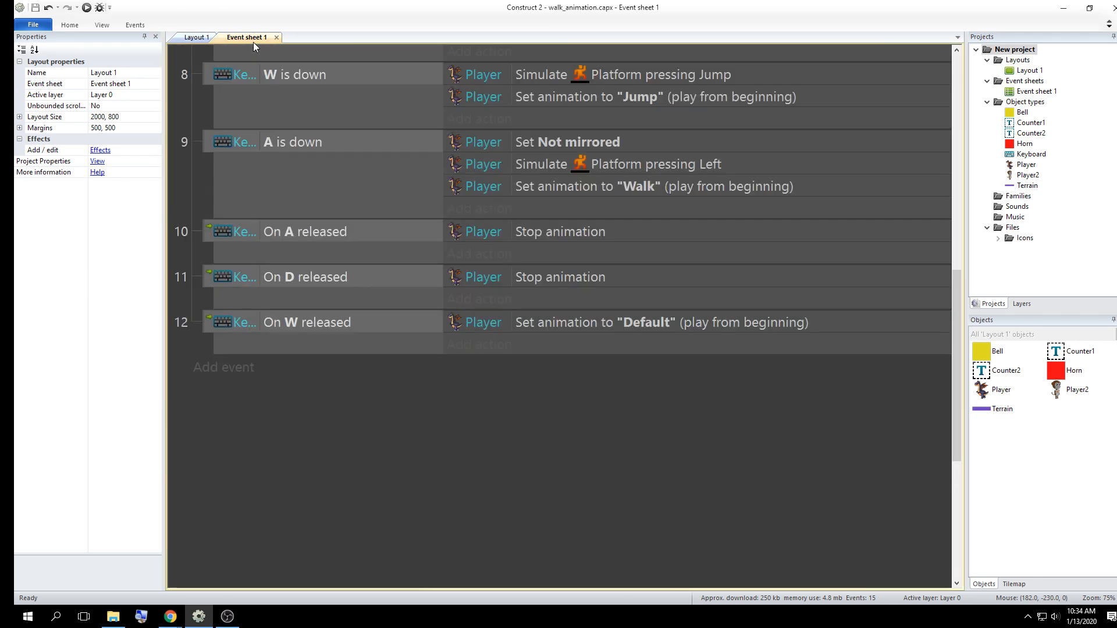
pyautogui.keyDown('ctrl'); pyautogui.scroll(2, 295, 383); pyautogui.keyUp('ctrl')
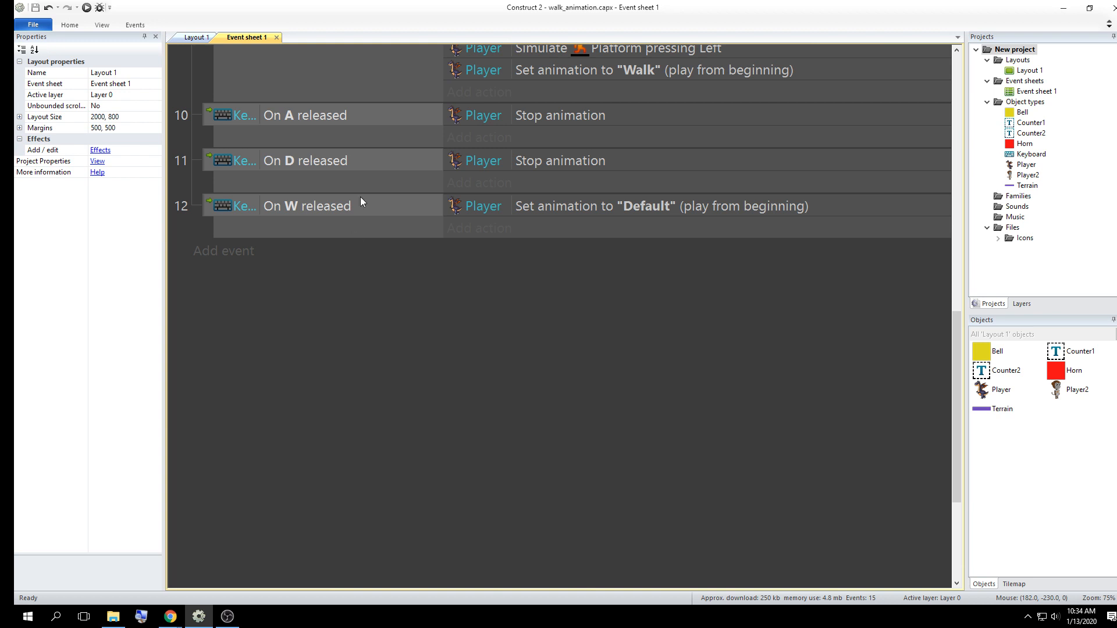
pyautogui.click(208, 115)
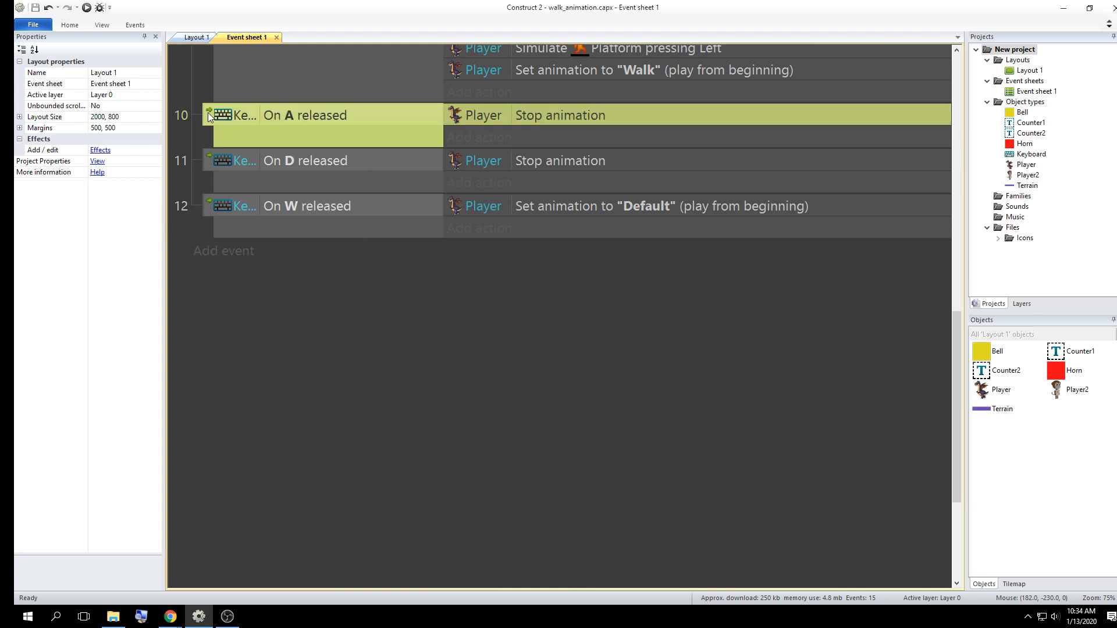
pyautogui.click(200, 166)
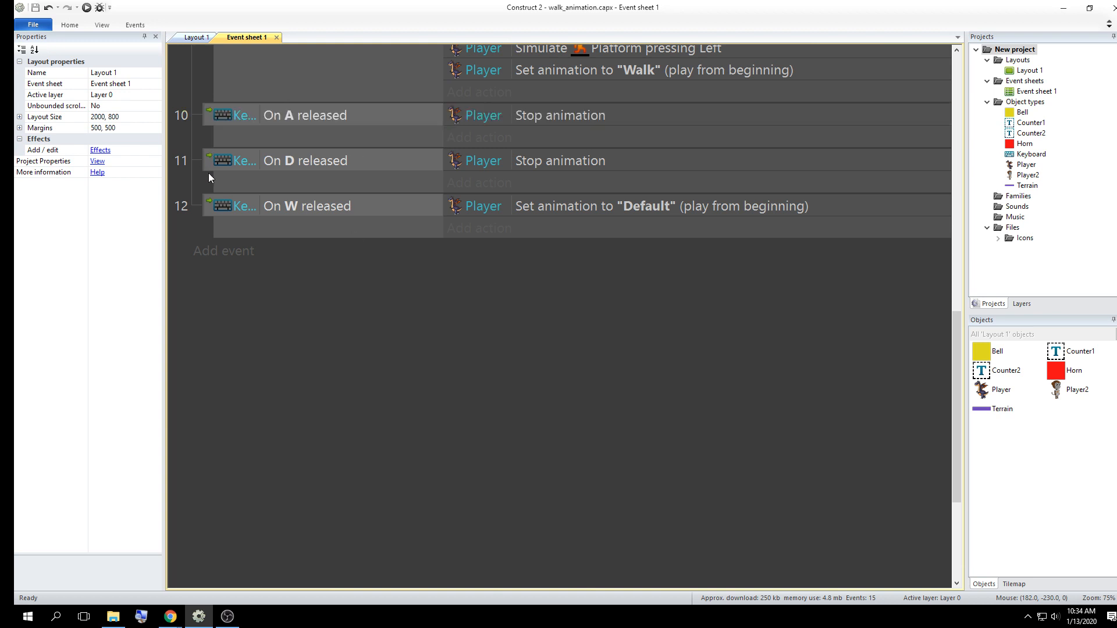
pyautogui.click(208, 173)
pyautogui.click(209, 209)
pyautogui.click(388, 359)
pyautogui.scroll(5, 466, 291)
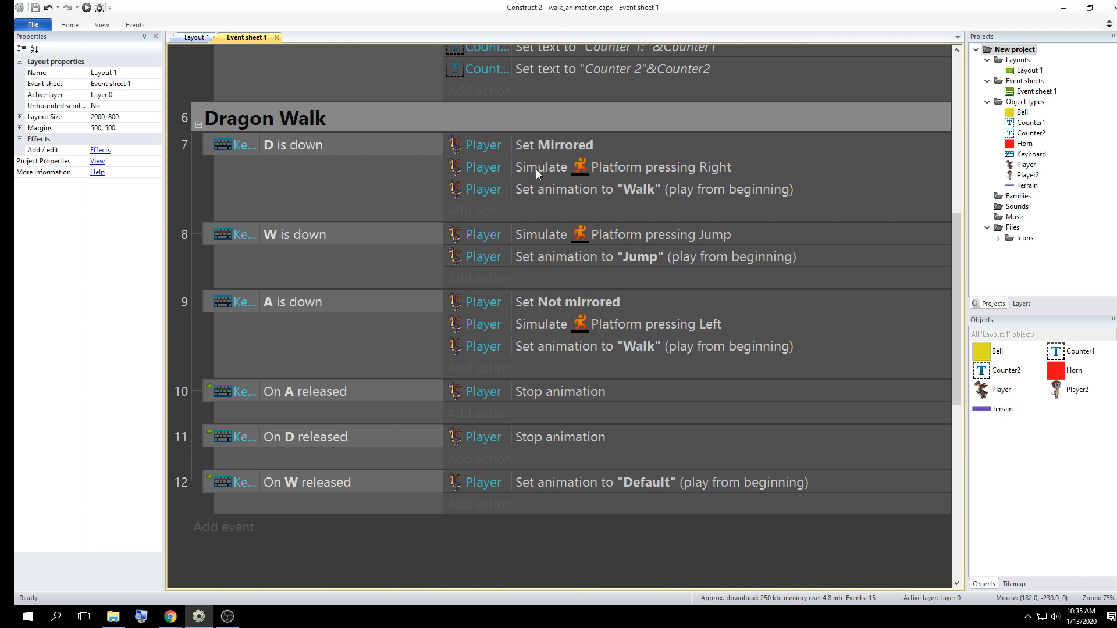
pyautogui.click(536, 169)
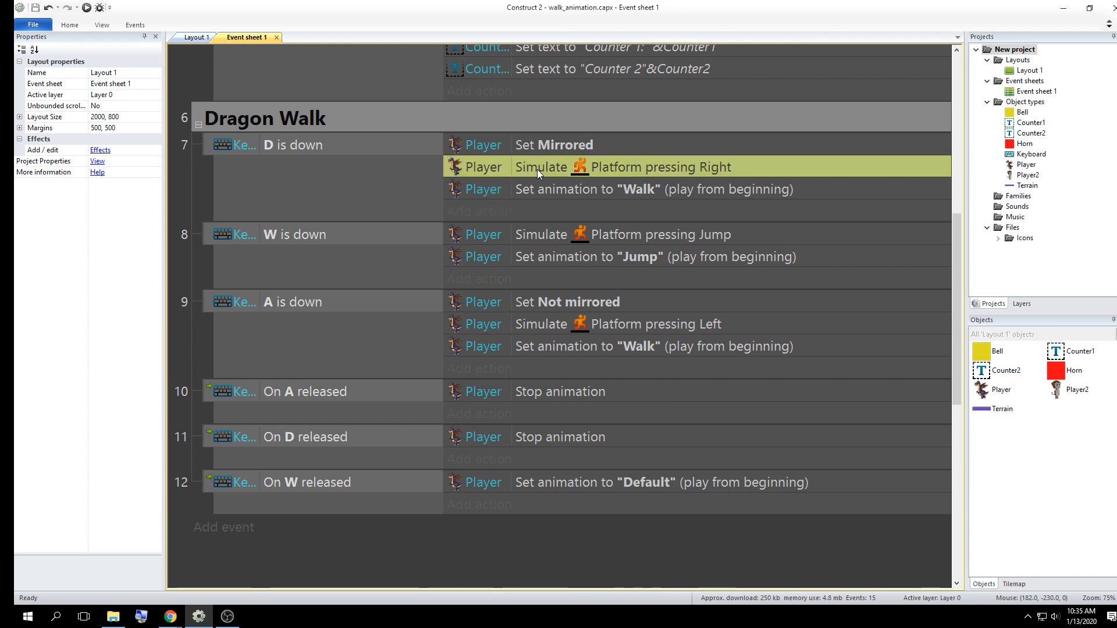
pyautogui.click(529, 236)
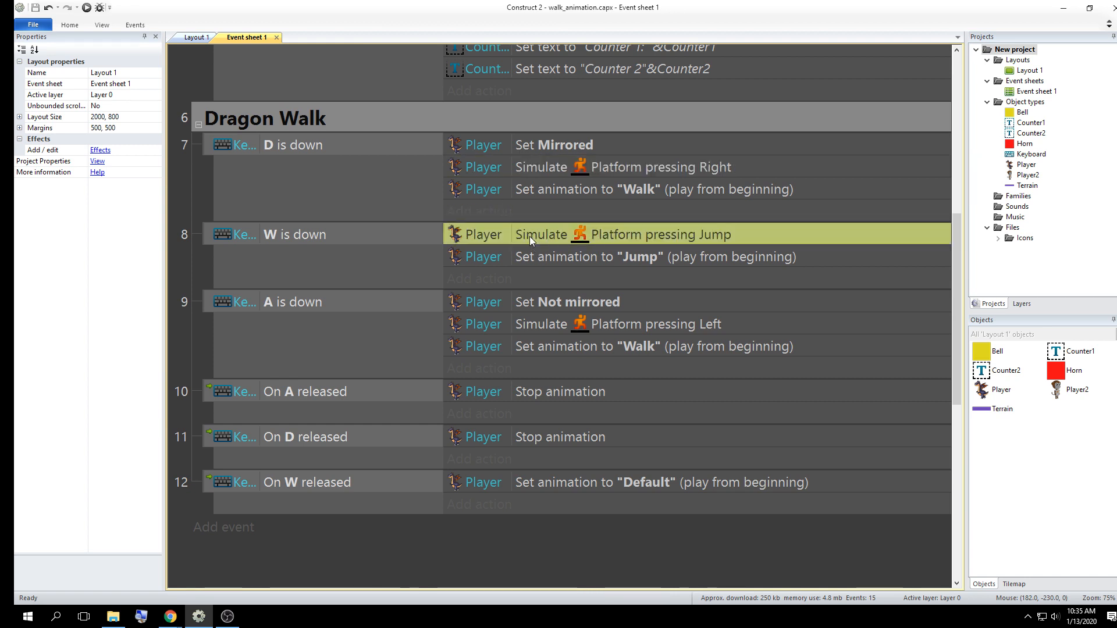
pyautogui.click(546, 186)
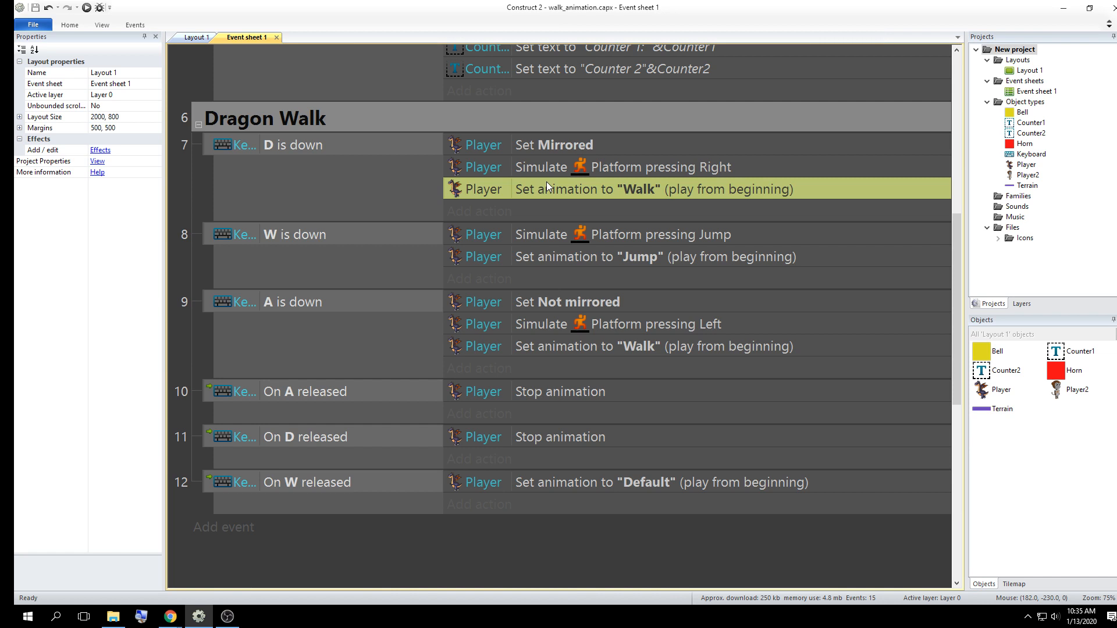
pyautogui.click(623, 167)
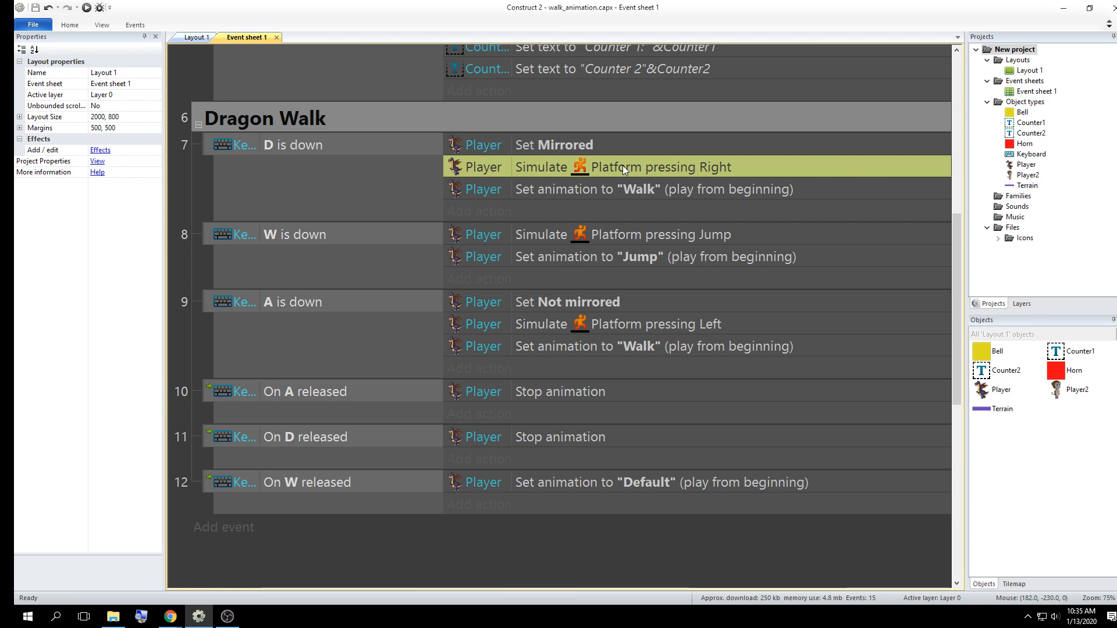
pyautogui.click(544, 192)
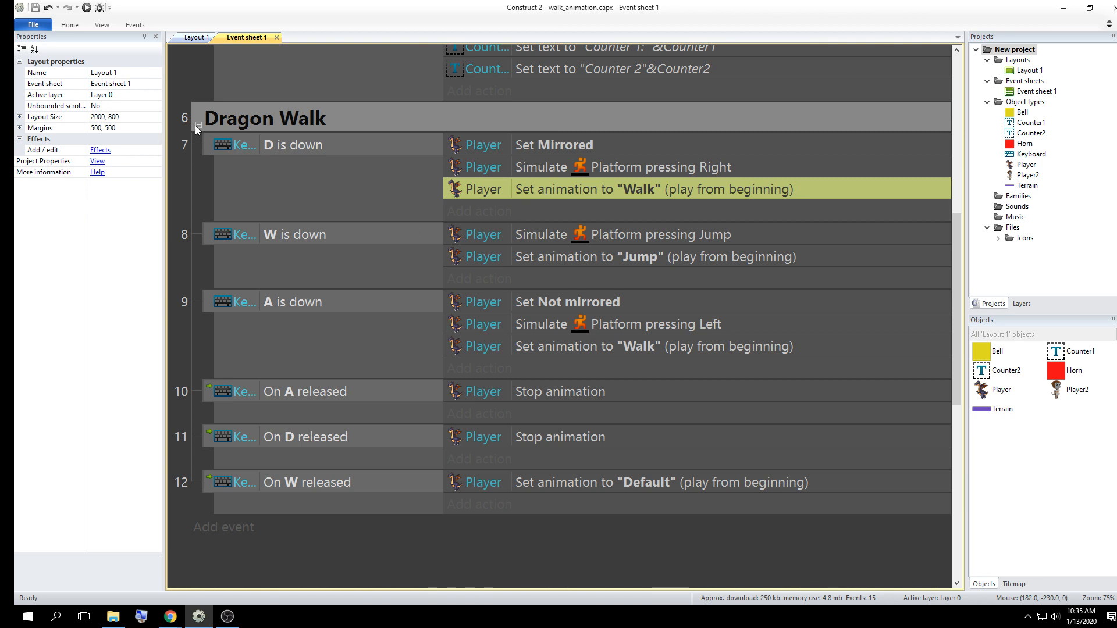
# Add a Keyboard "Key is down" event for the L key below the Dragon Walk events
pyautogui.scroll(-3, 242, 170)
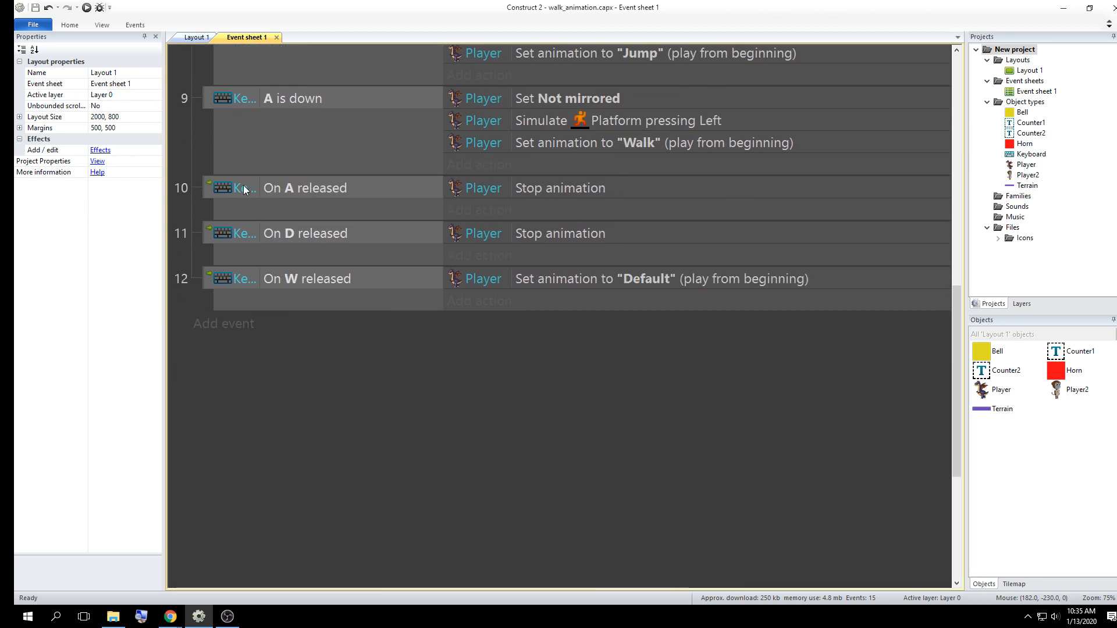
pyautogui.click(231, 325)
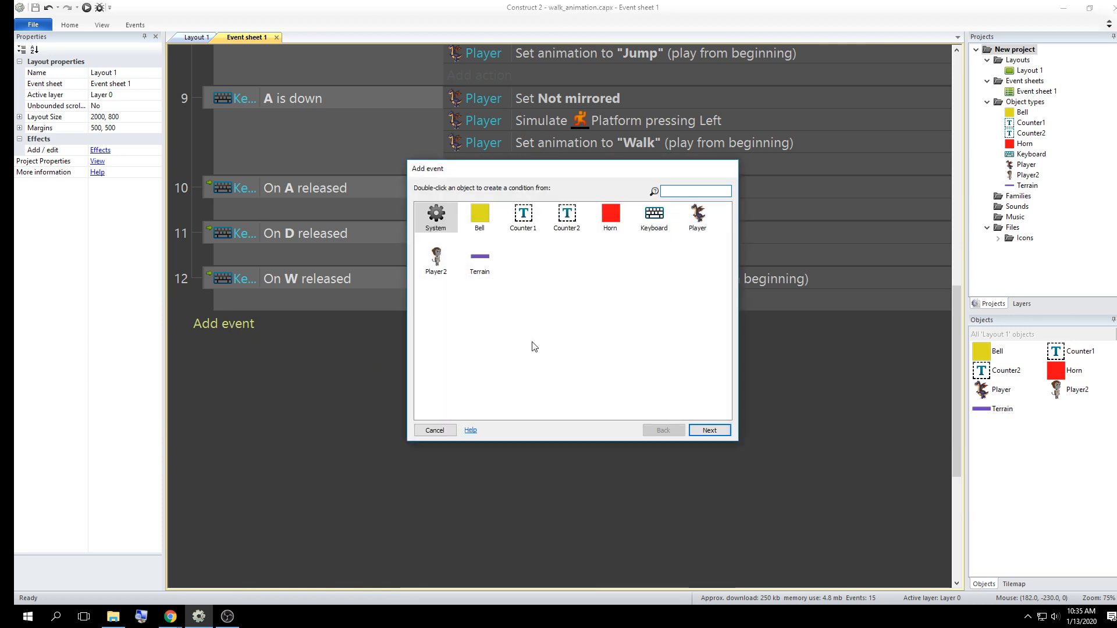
pyautogui.click(436, 259)
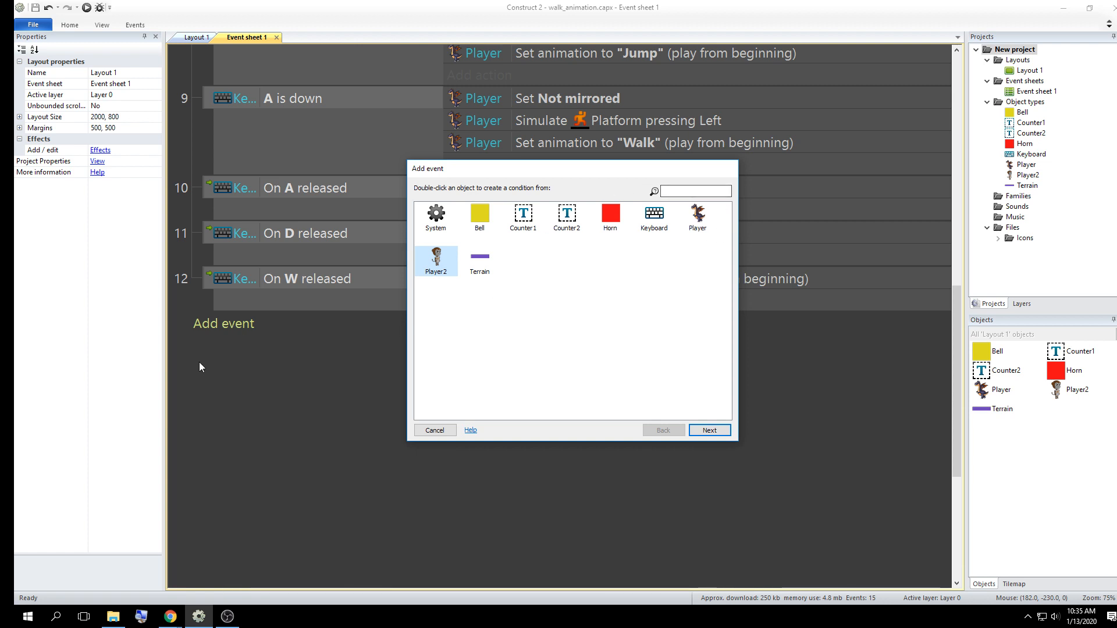
pyautogui.click(657, 221)
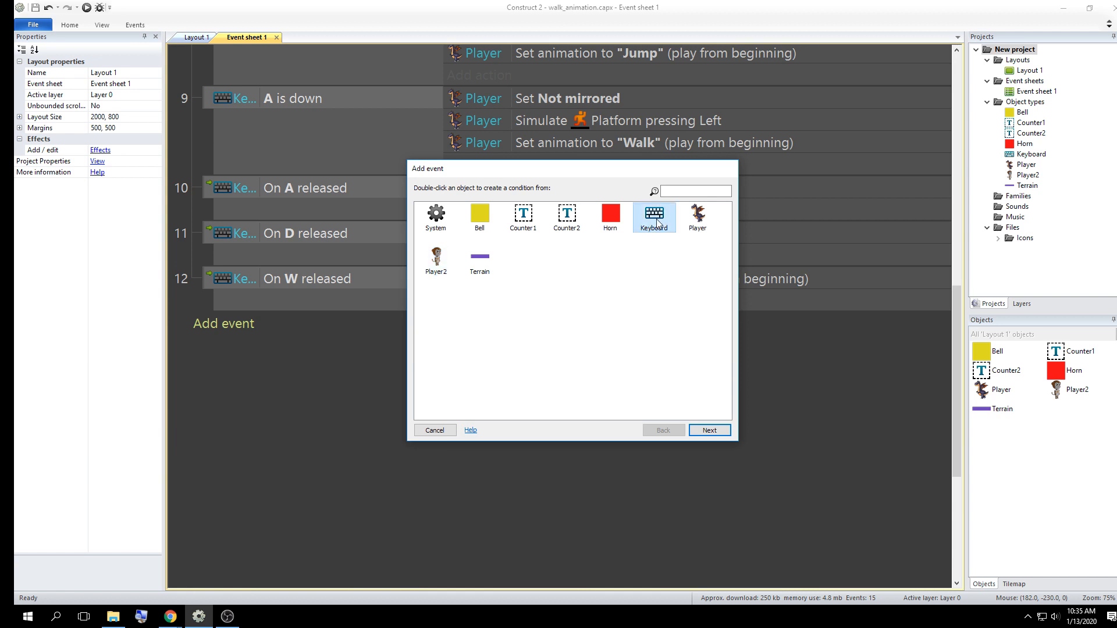
pyautogui.click(709, 432)
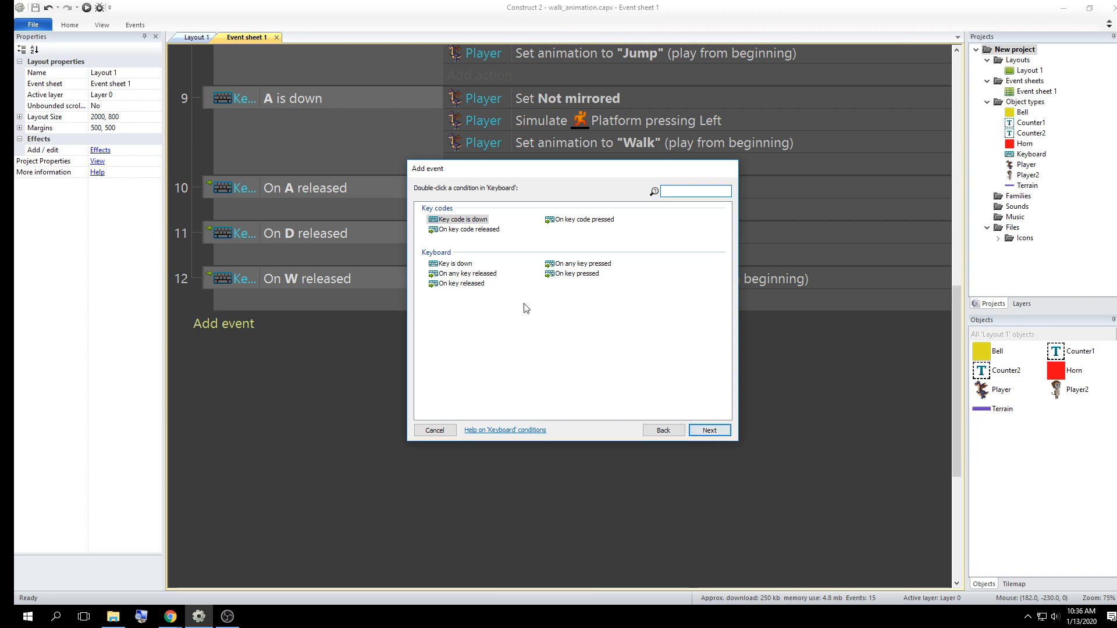
pyautogui.click(457, 265)
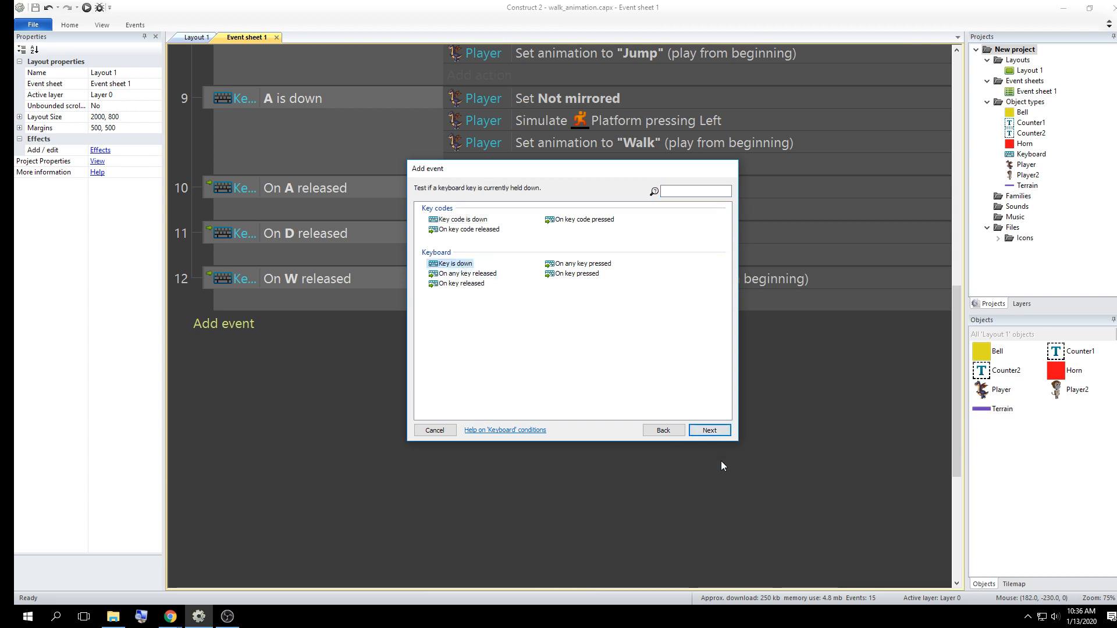
pyautogui.click(710, 430)
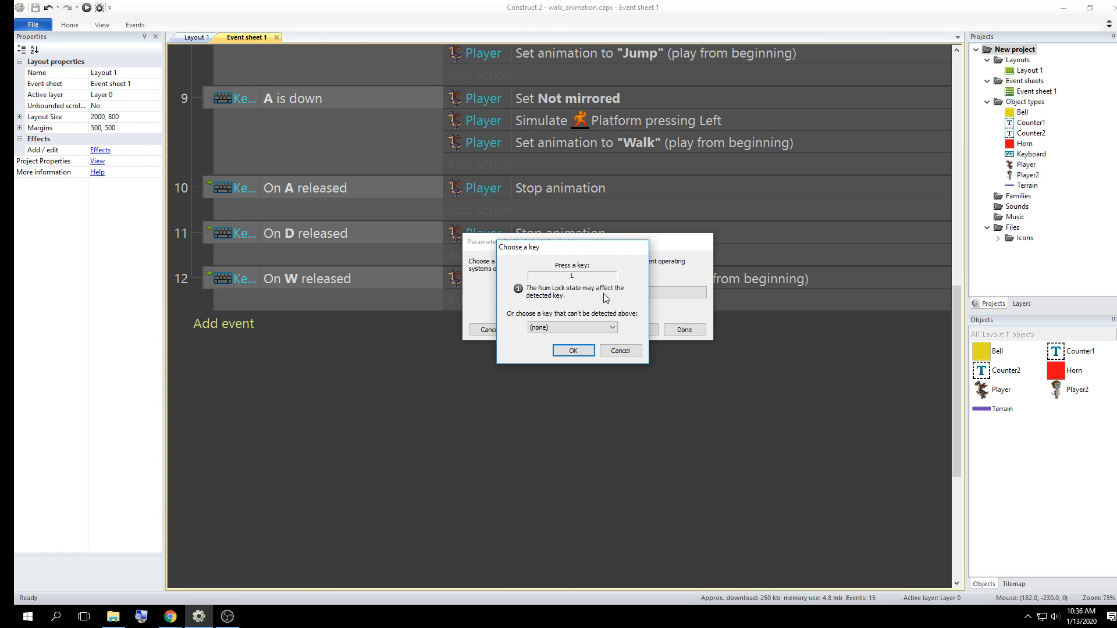
pyautogui.click(590, 349)
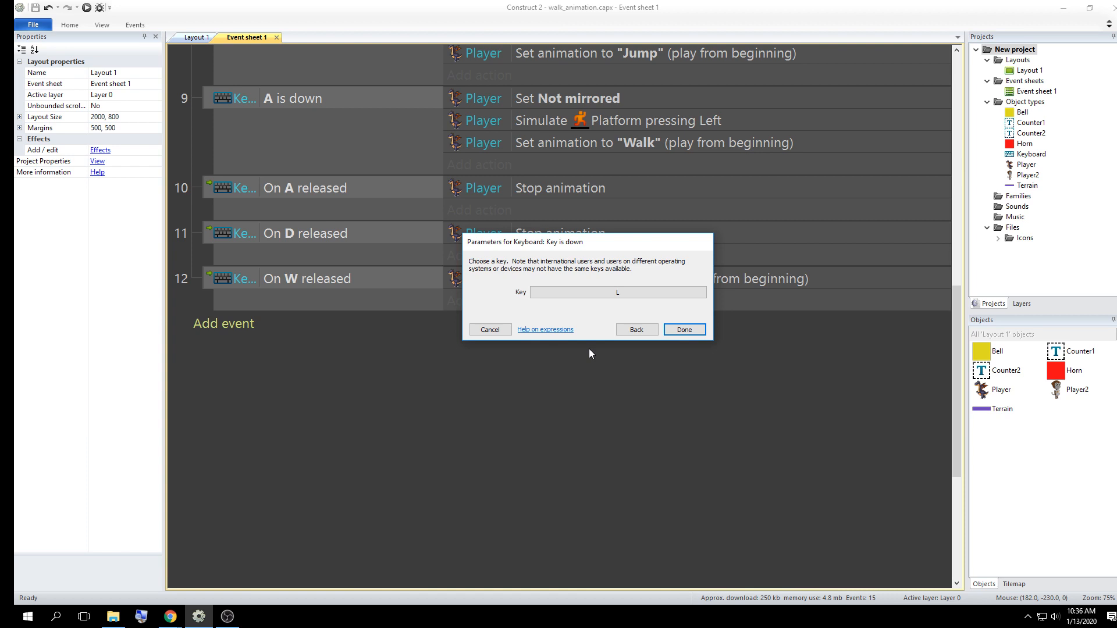
pyautogui.click(675, 328)
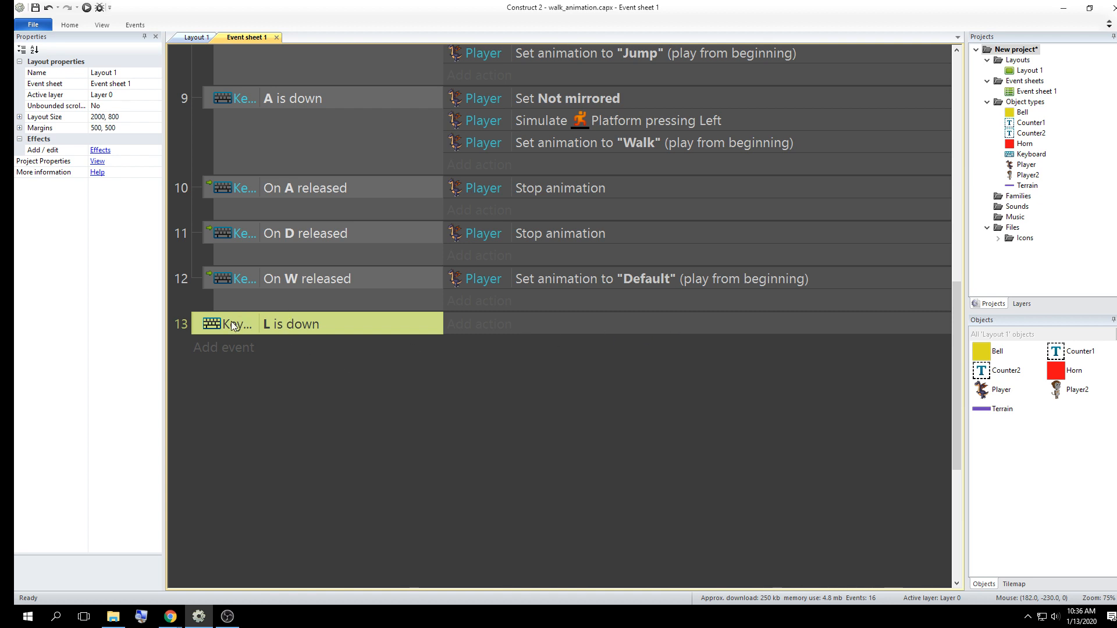
# Duplicate the "L is down" event and set the copy's key to J
pyautogui.moveTo(230, 321); pyautogui.dragTo(207, 335)
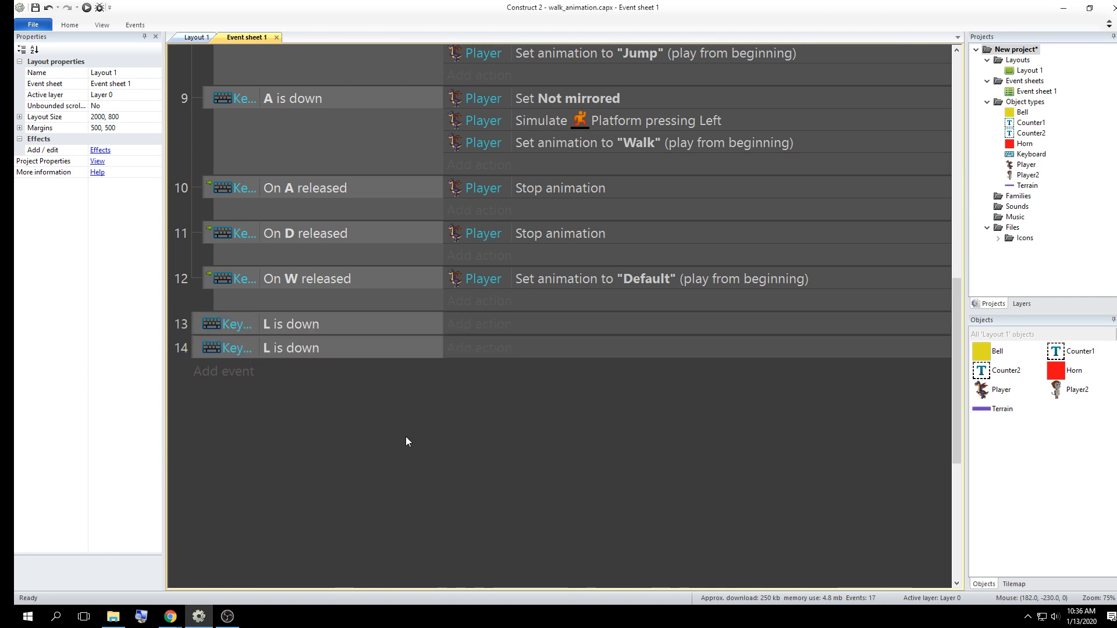
pyautogui.doubleClick(299, 348)
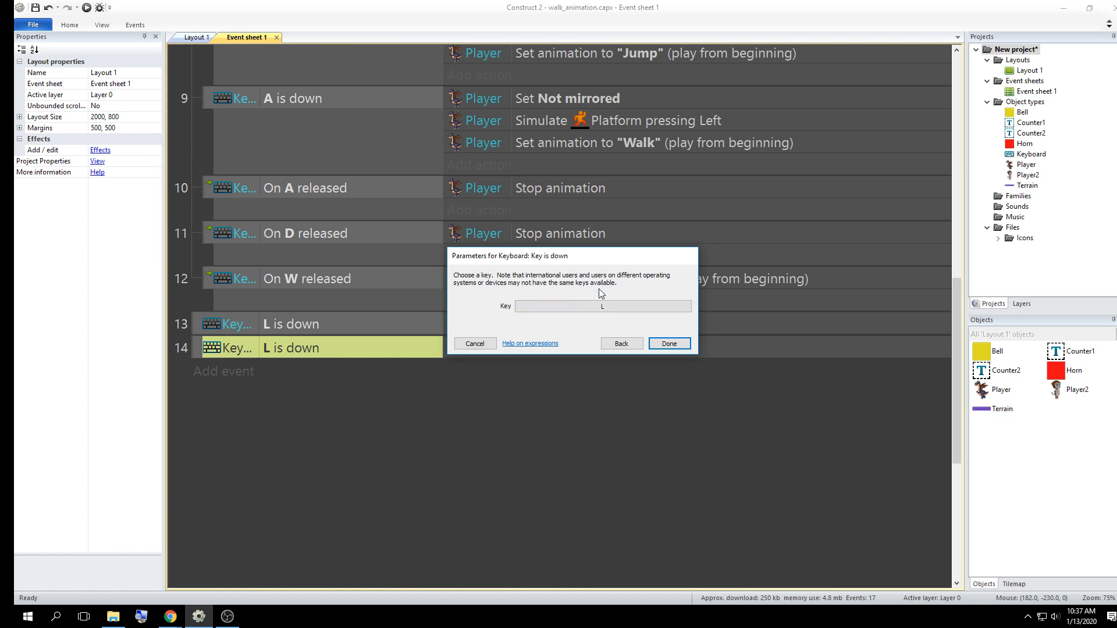
pyautogui.click(595, 306)
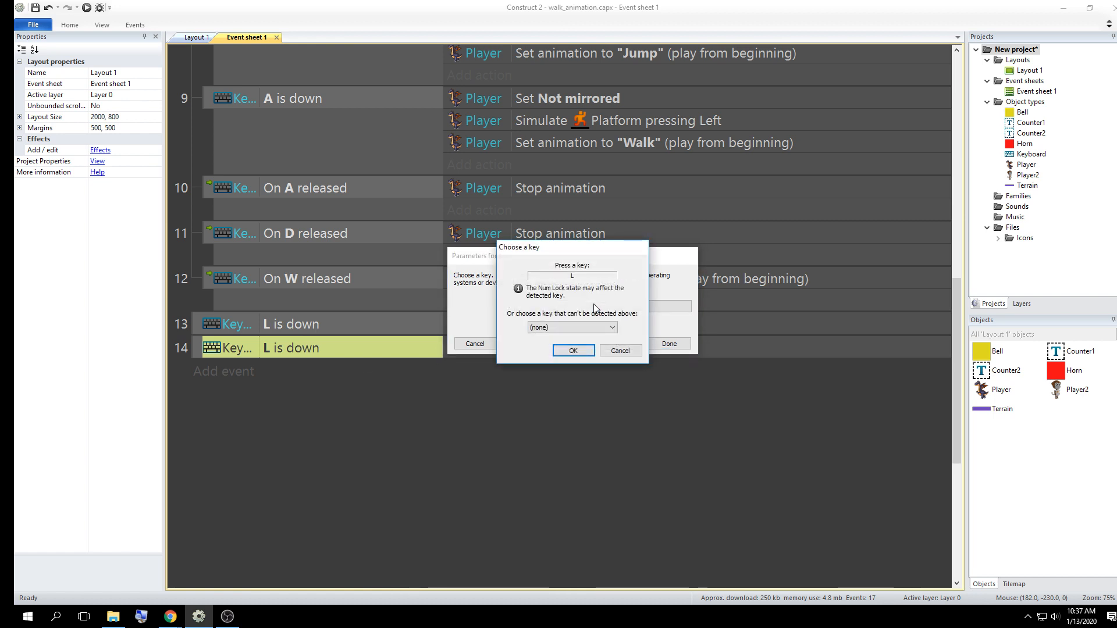
pyautogui.click(574, 351)
pyautogui.click(663, 346)
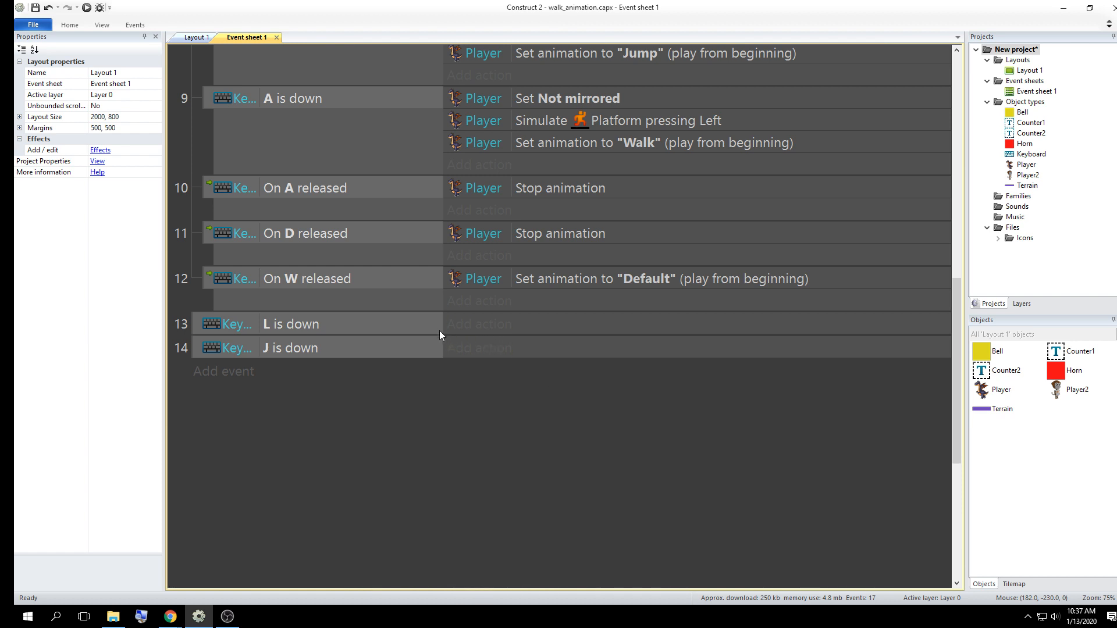
# Add a Player2 Simulate control action to the "L is down" event with the control set to Right
pyautogui.click(472, 329)
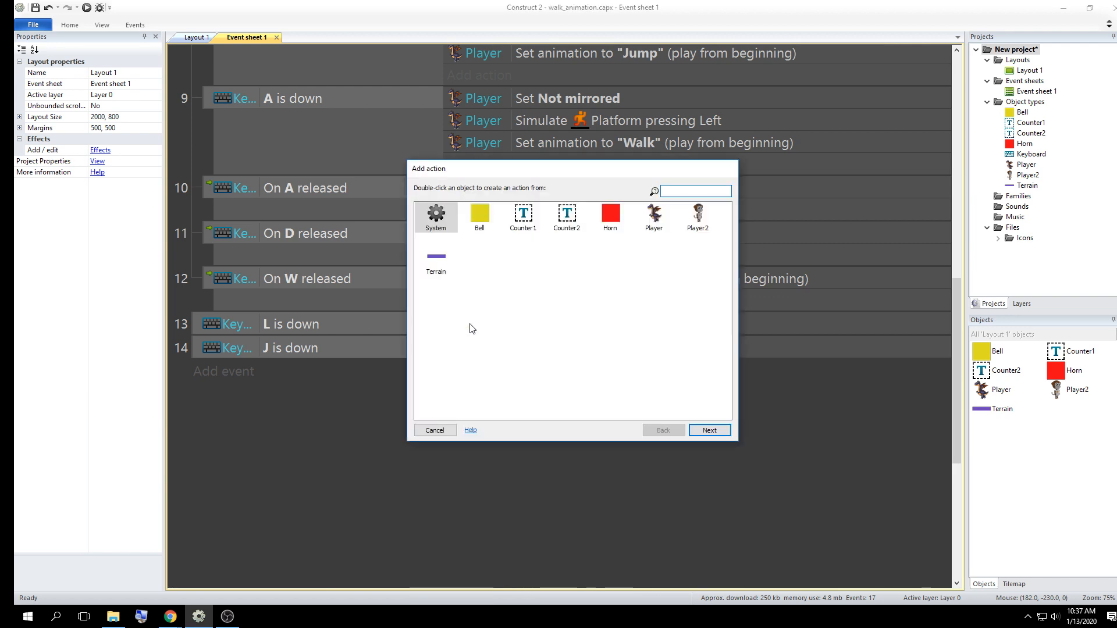
pyautogui.click(701, 217)
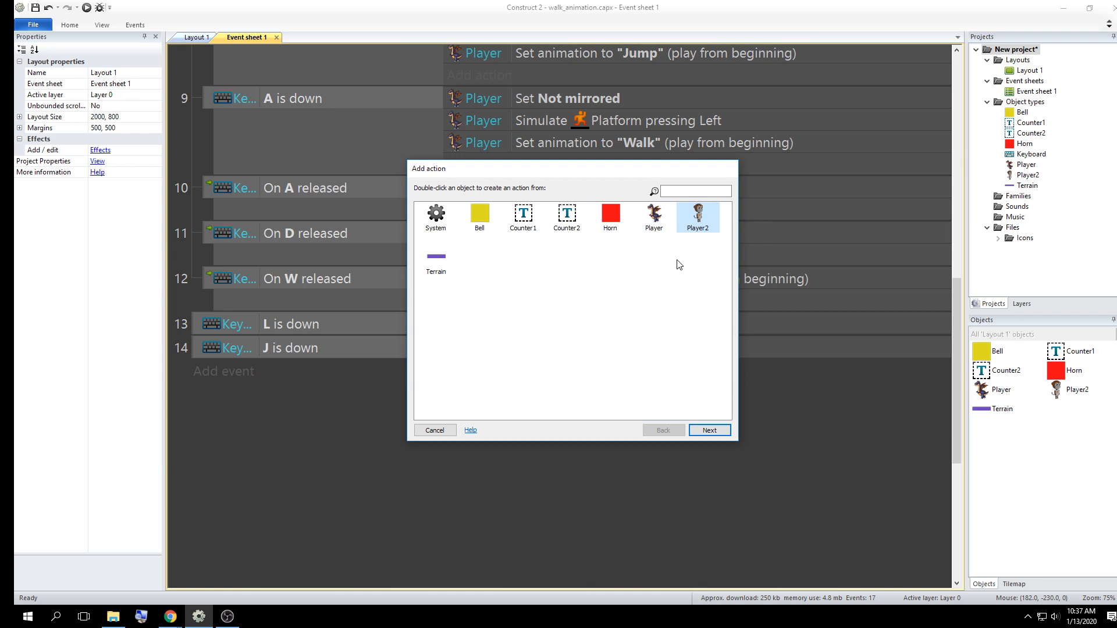
pyautogui.click(708, 434)
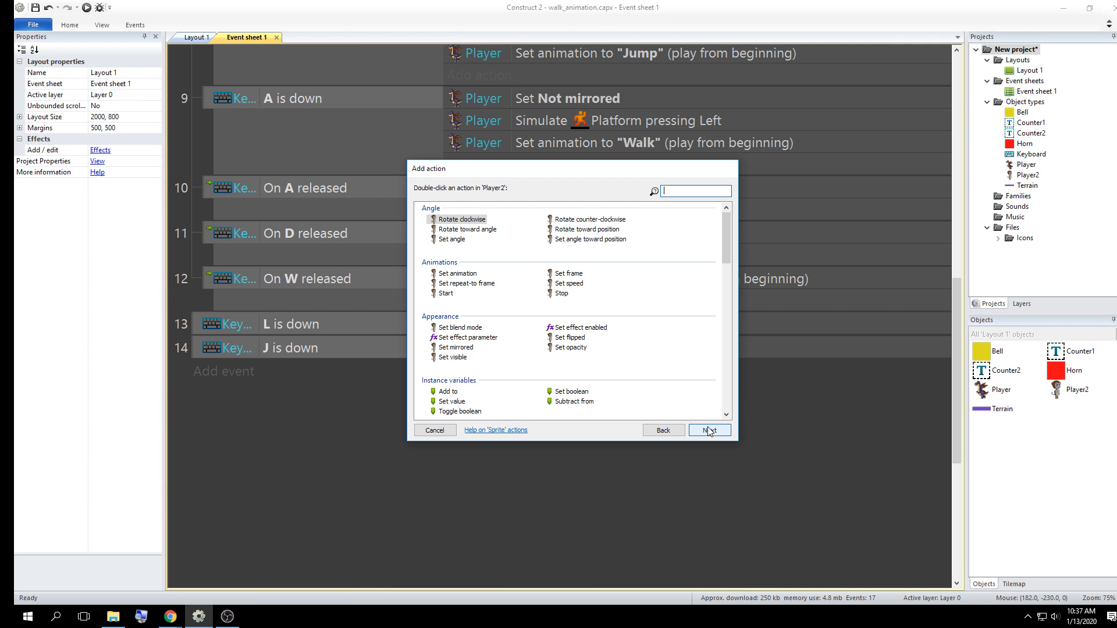
pyautogui.write('simul')
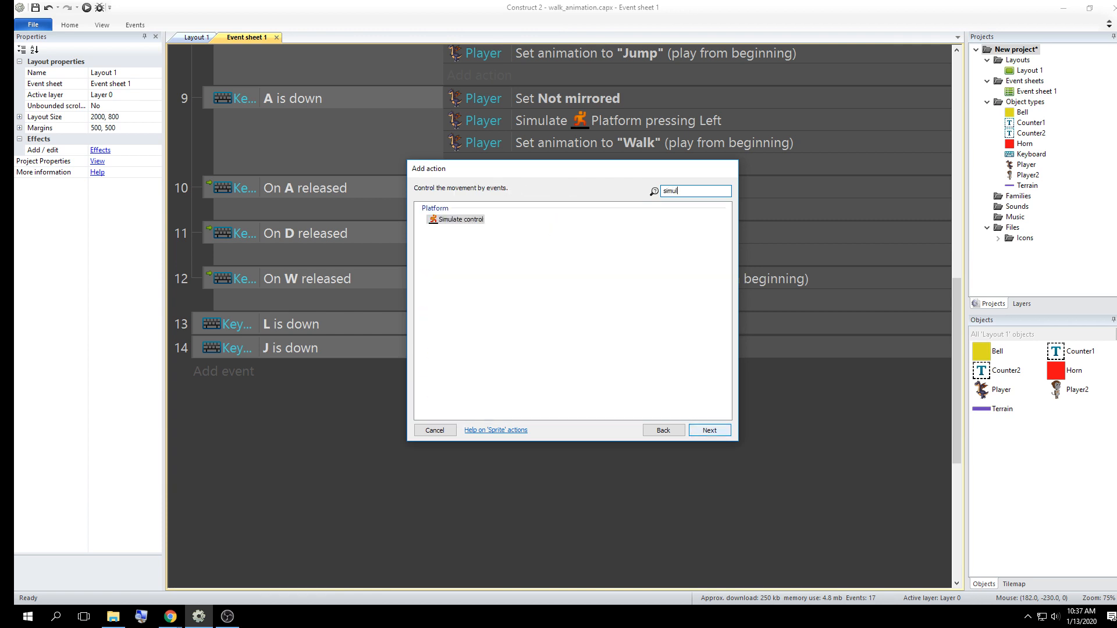
pyautogui.click(453, 224)
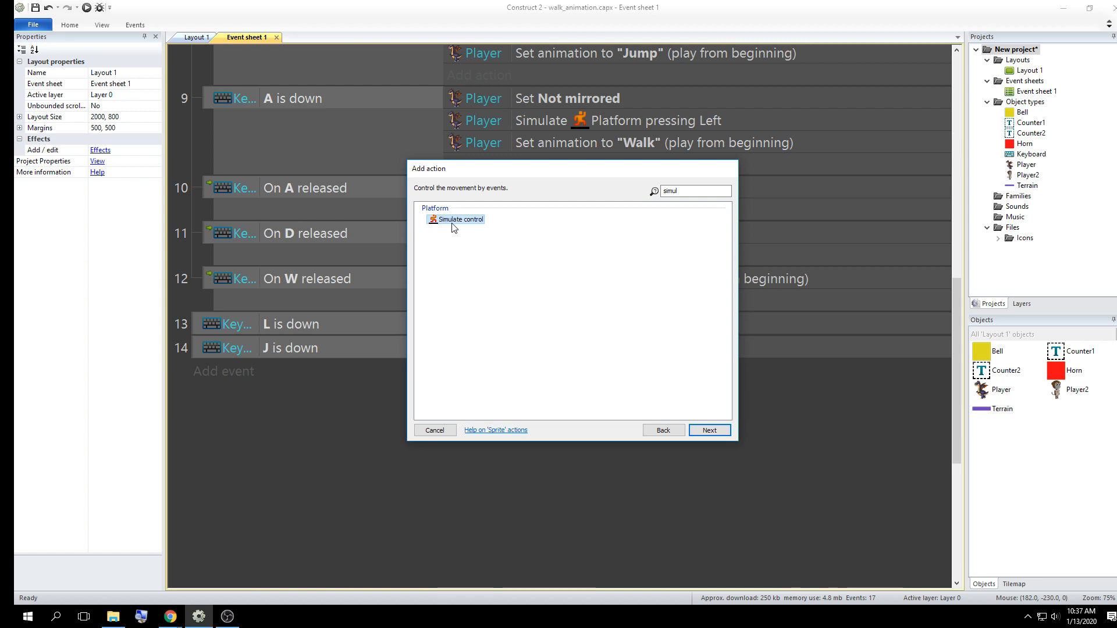
pyautogui.click(710, 431)
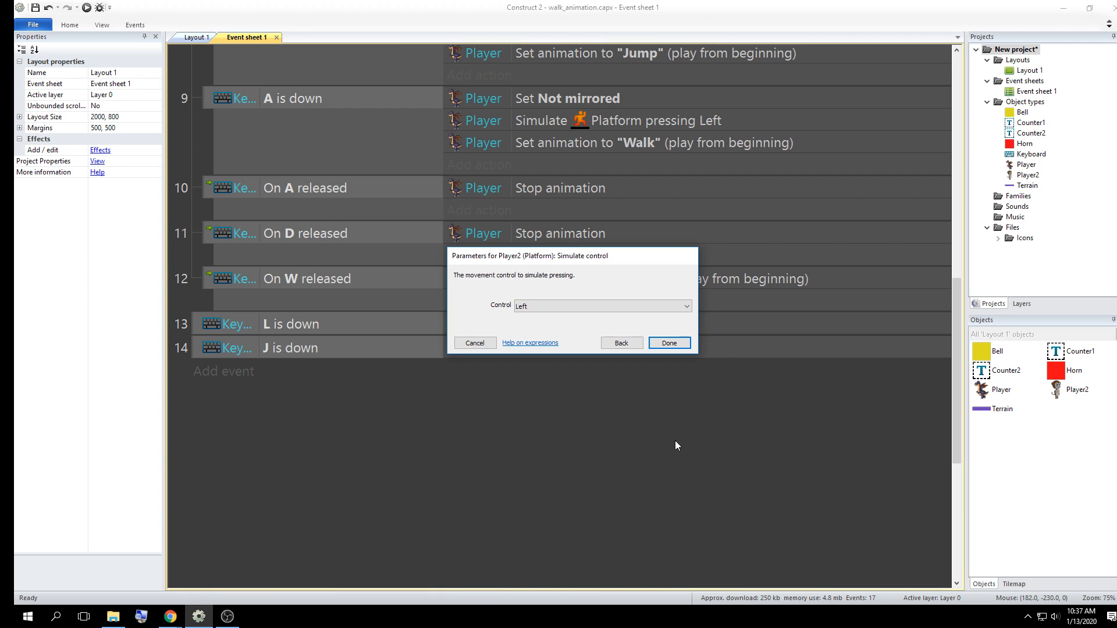
pyautogui.moveTo(589, 260); pyautogui.dragTo(601, 403)
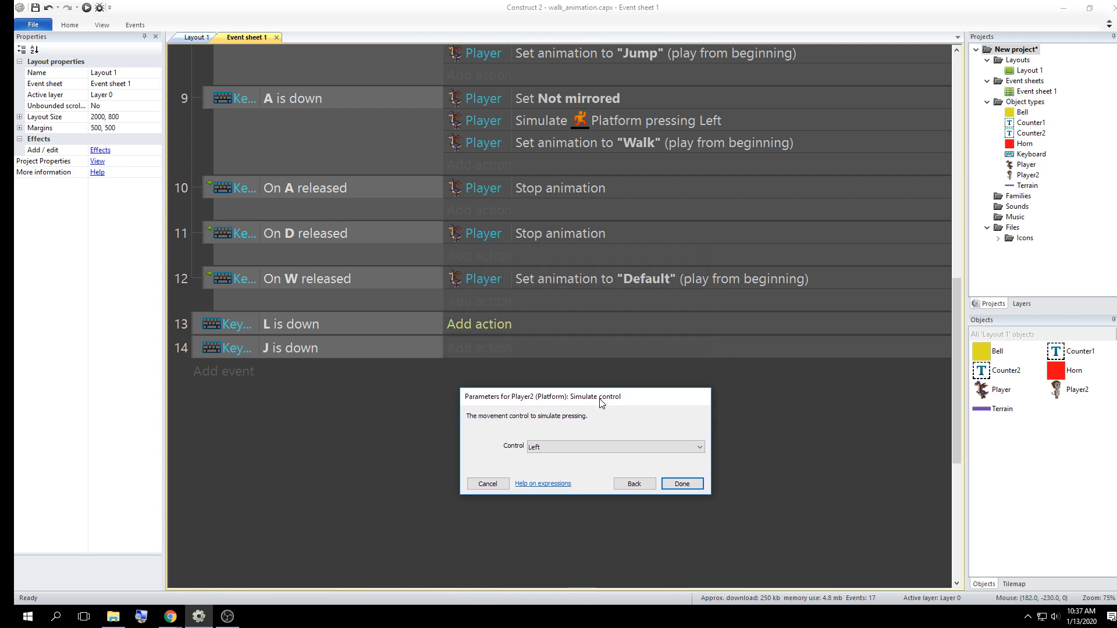
pyautogui.click(558, 447)
pyautogui.click(576, 464)
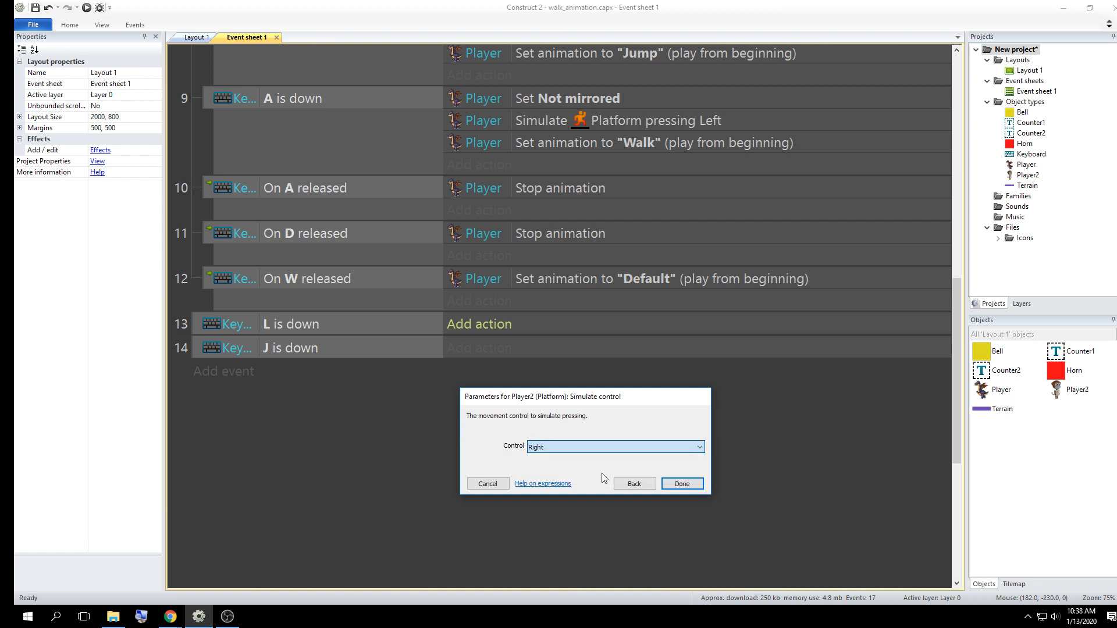
pyautogui.click(682, 484)
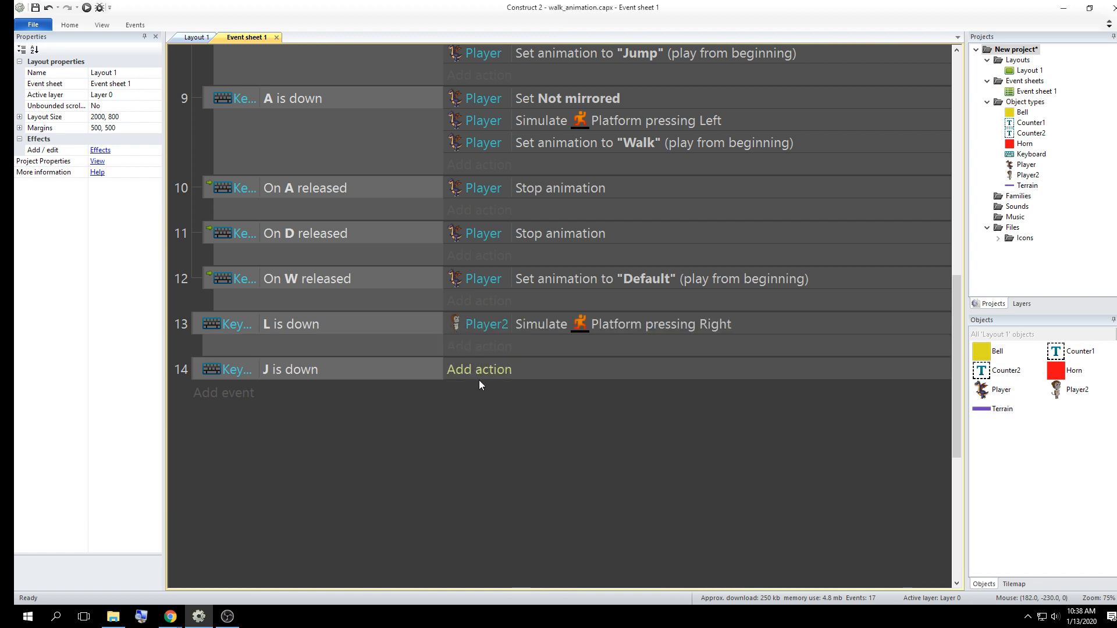
# Copy Player2's Simulate control action into the "J is down" event and set the copy's control to Left
pyautogui.click(486, 327)
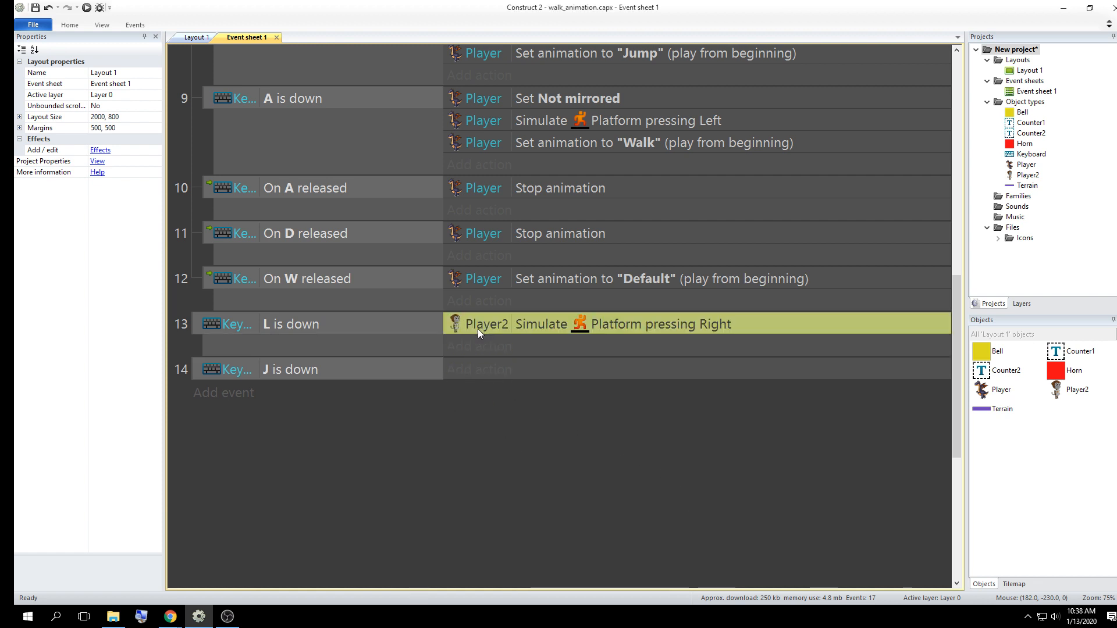
pyautogui.moveTo(477, 325); pyautogui.dragTo(472, 368)
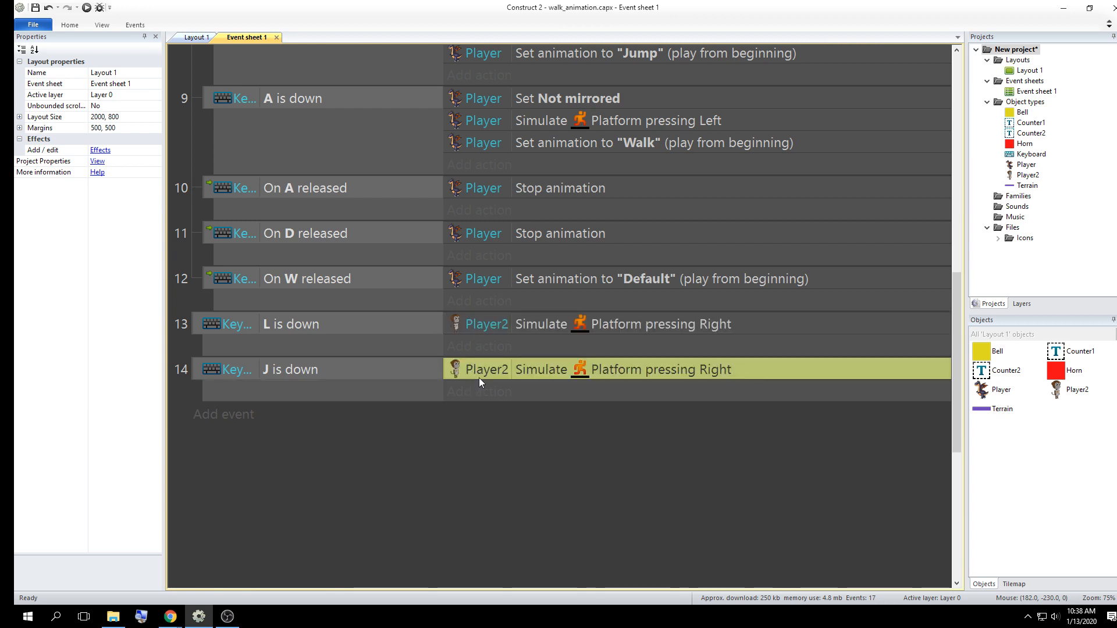
pyautogui.doubleClick(737, 370)
pyautogui.click(572, 311)
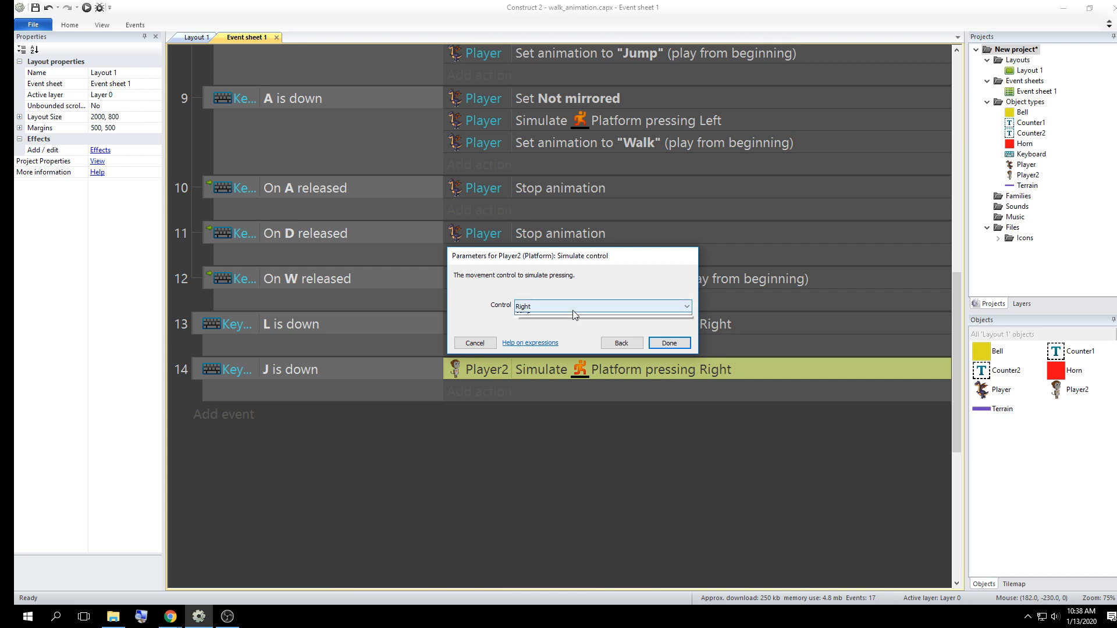
pyautogui.click(572, 317)
pyautogui.click(675, 342)
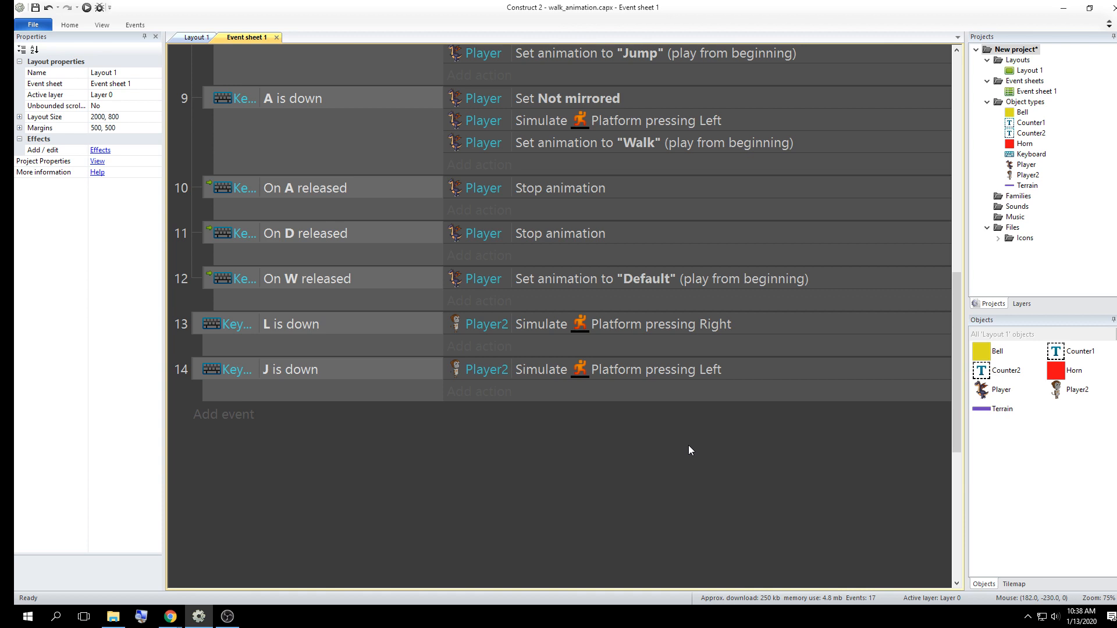
# Add a Player2 Set animation action to the "L is down" event, playing "Walk" from the beginning
pyautogui.click(495, 347)
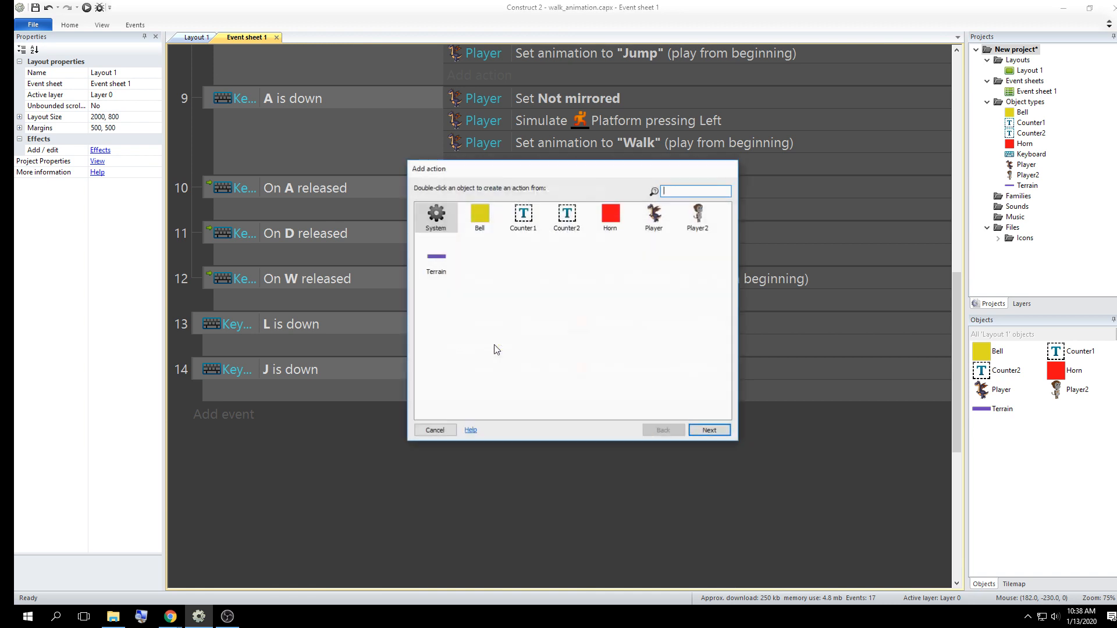
pyautogui.click(700, 216)
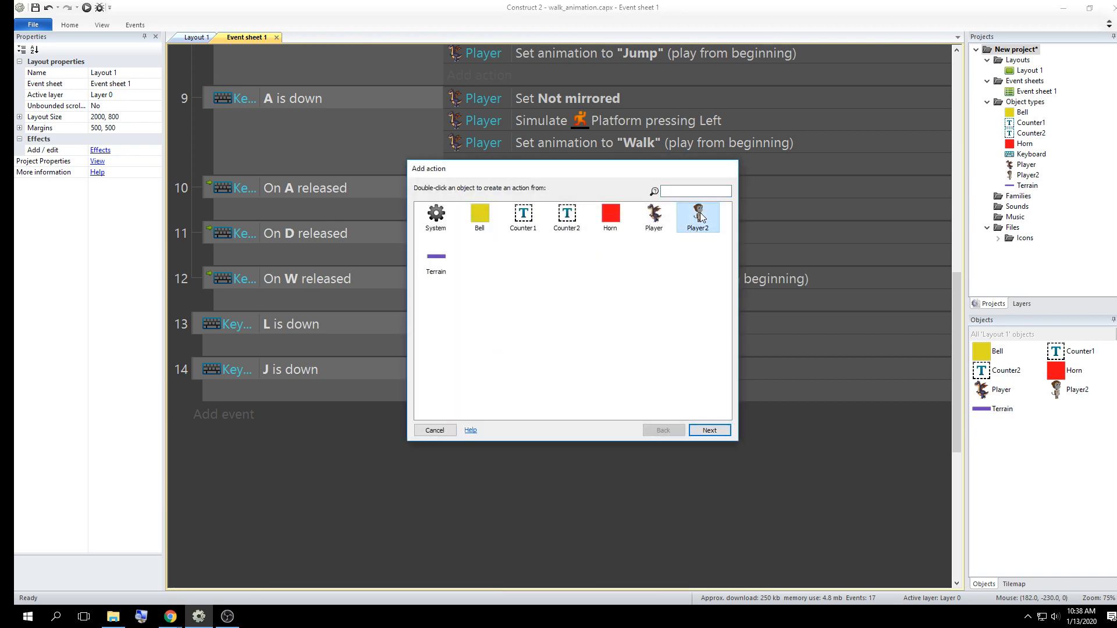
pyautogui.click(709, 430)
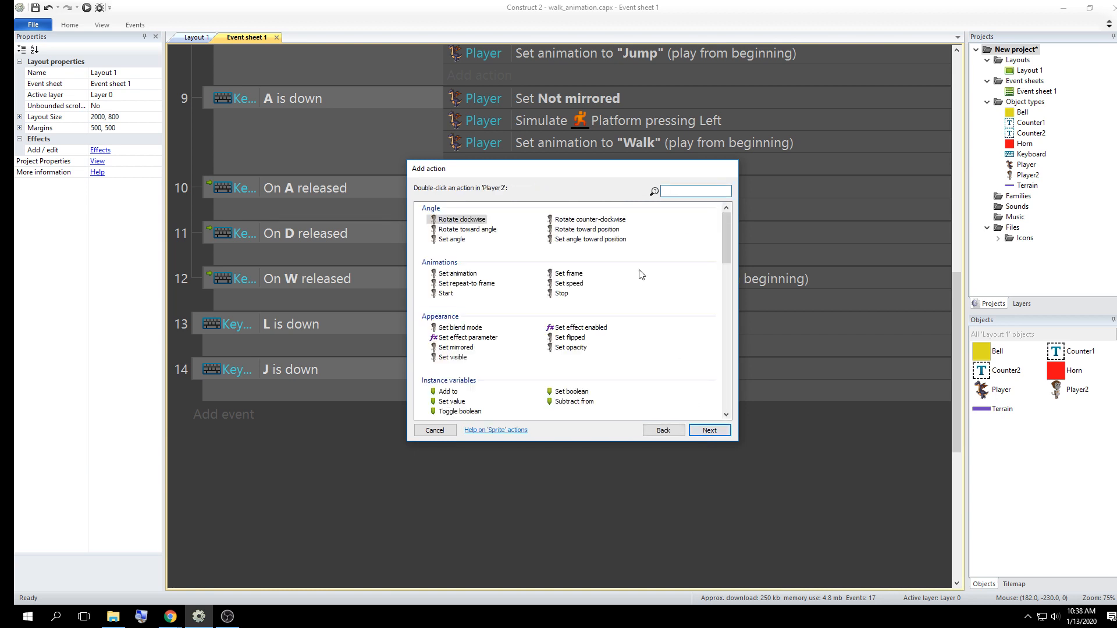
pyautogui.write('set an')
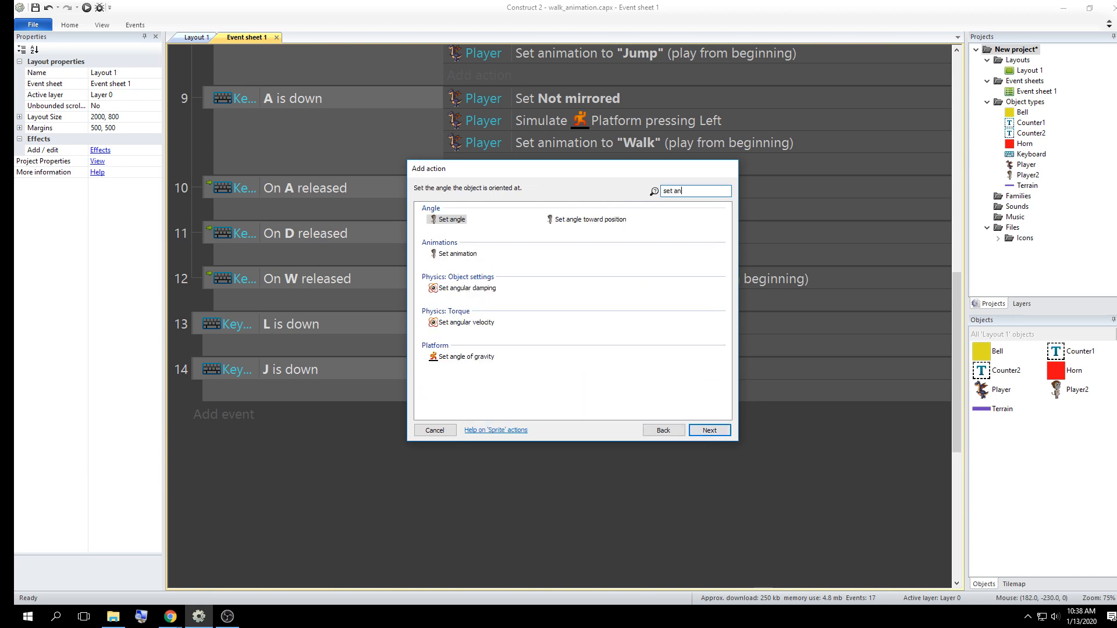
pyautogui.write('im')
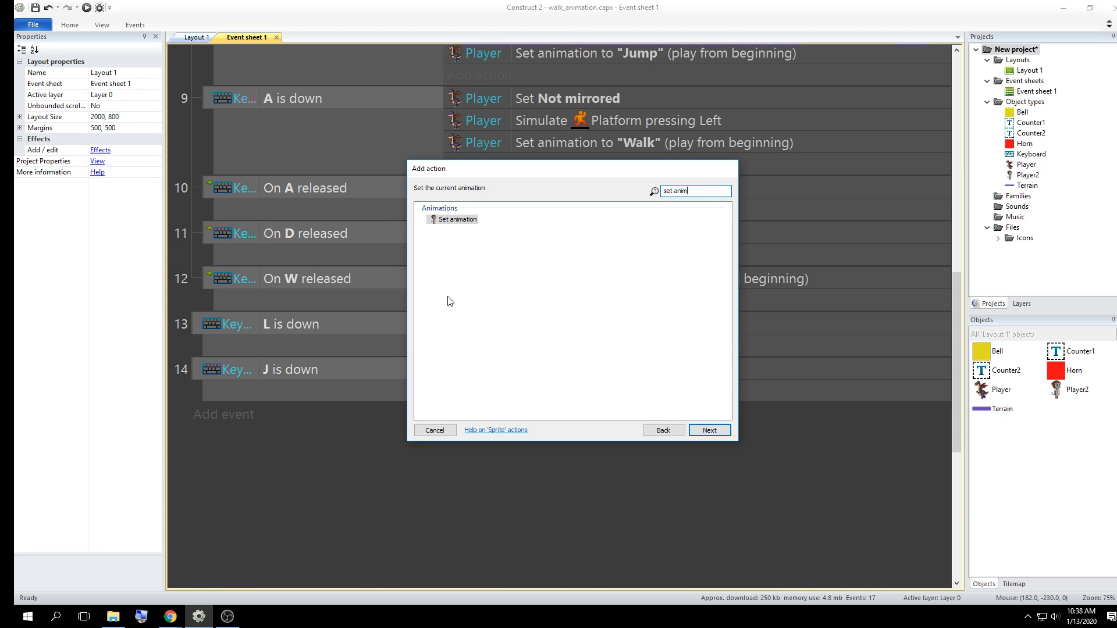
pyautogui.doubleClick(459, 220)
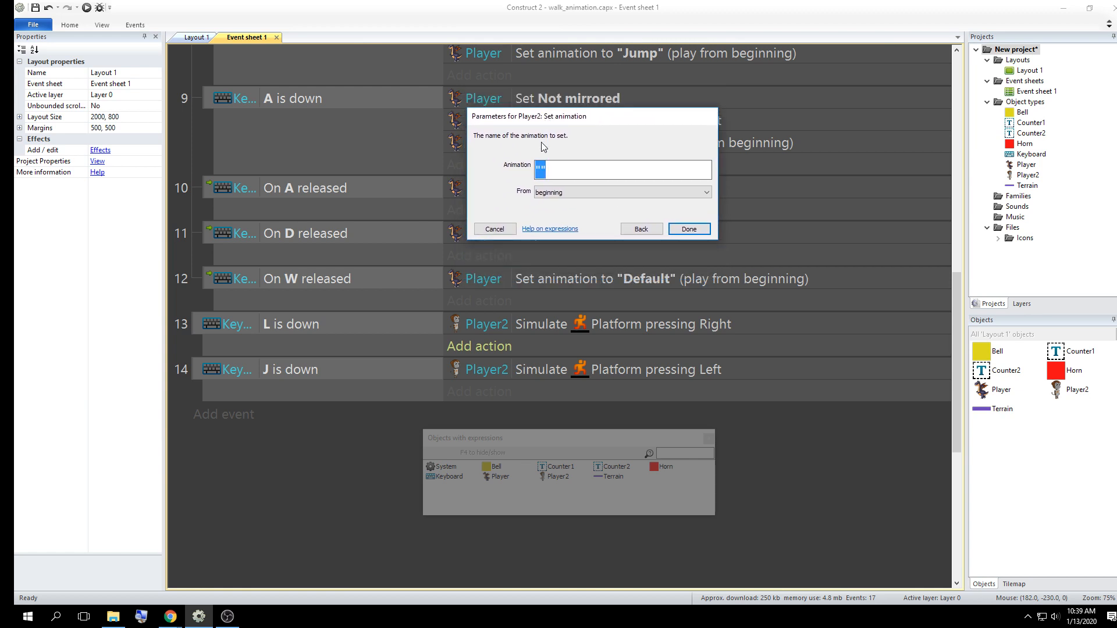
pyautogui.click(544, 169)
pyautogui.click(668, 230)
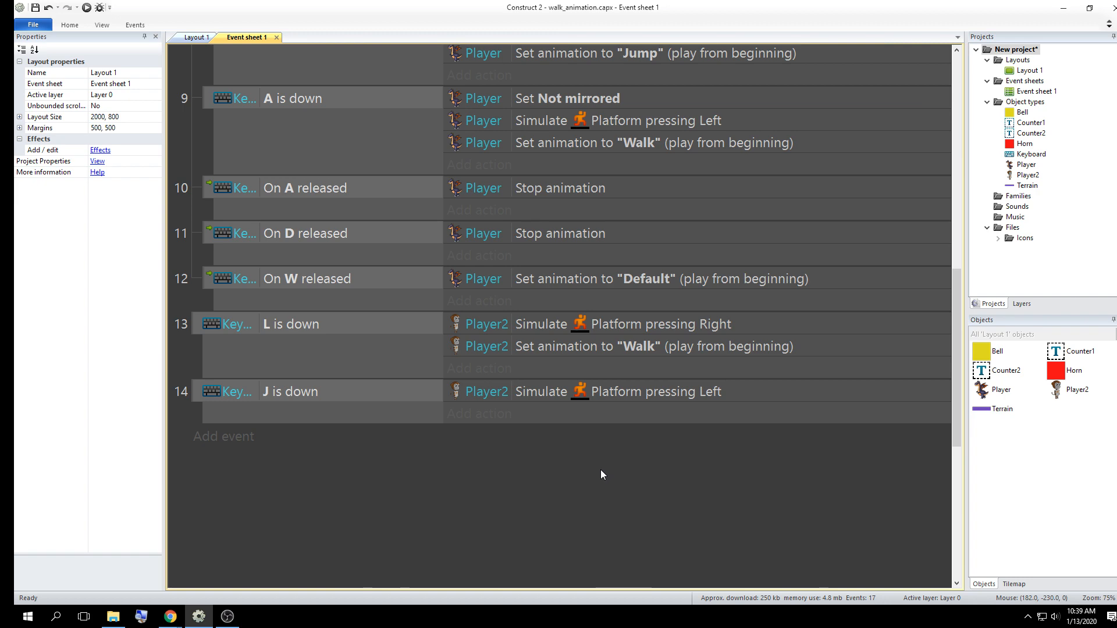
# Preview the game to test Player2 walking right and left along the first platform, and close the preview to return to Construct 2
pyautogui.click(89, 7)
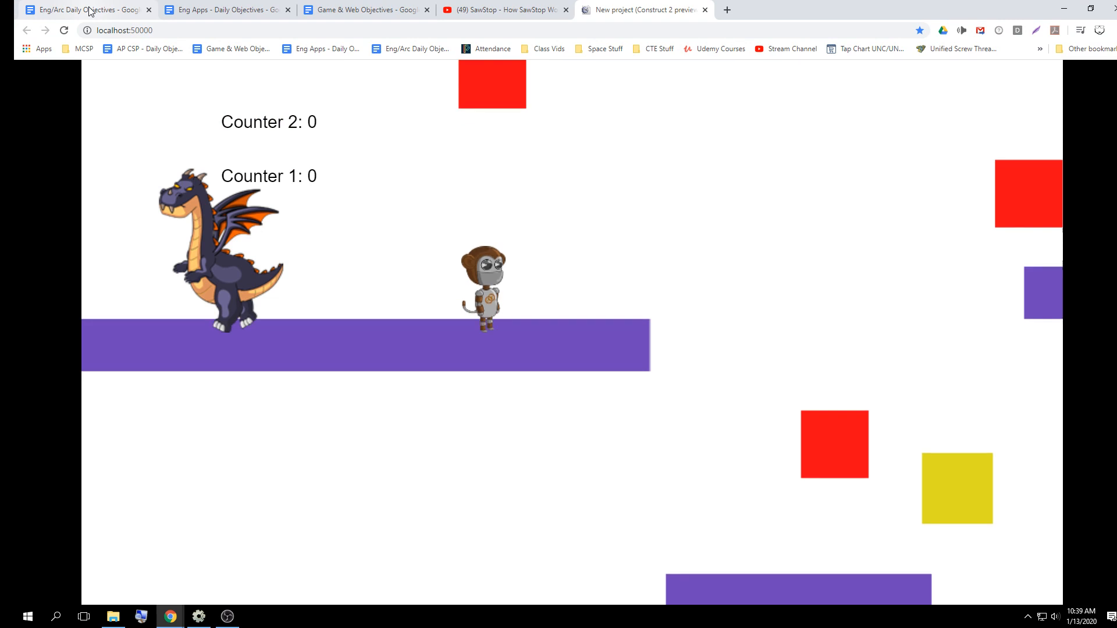
pyautogui.press('Right')
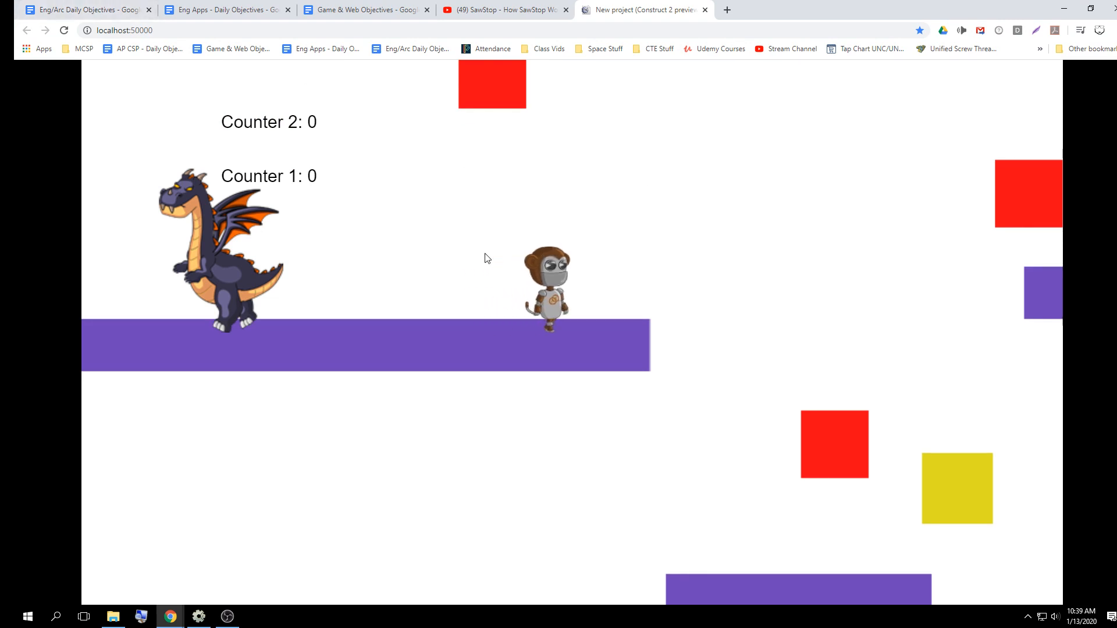
pyautogui.press('Right')
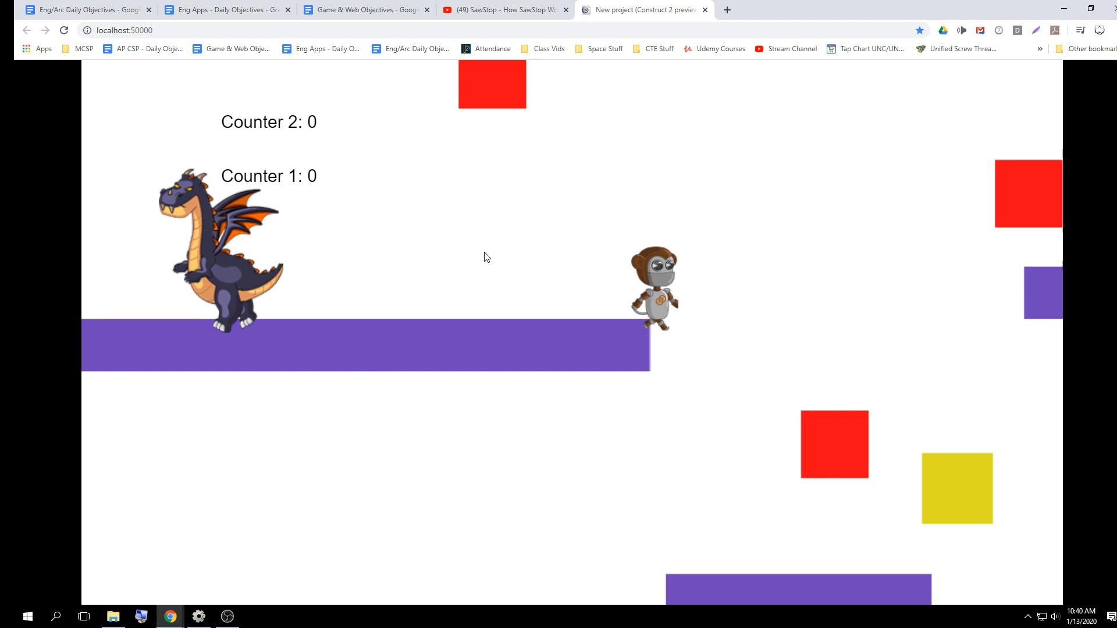
pyautogui.press('Left')
pyautogui.press('Right')
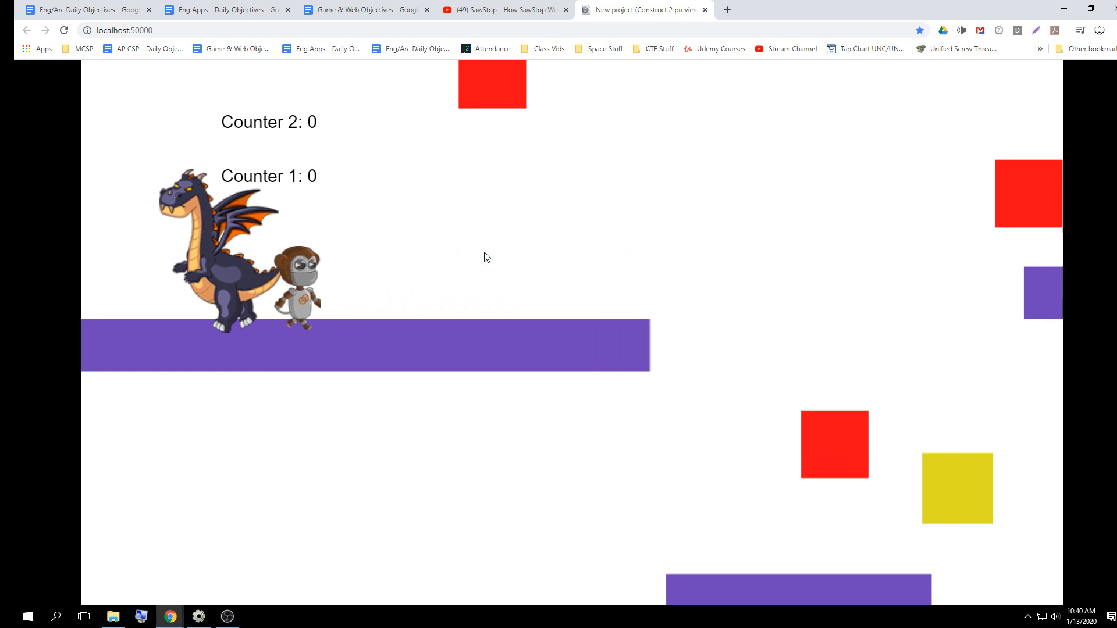
pyautogui.press('Right')
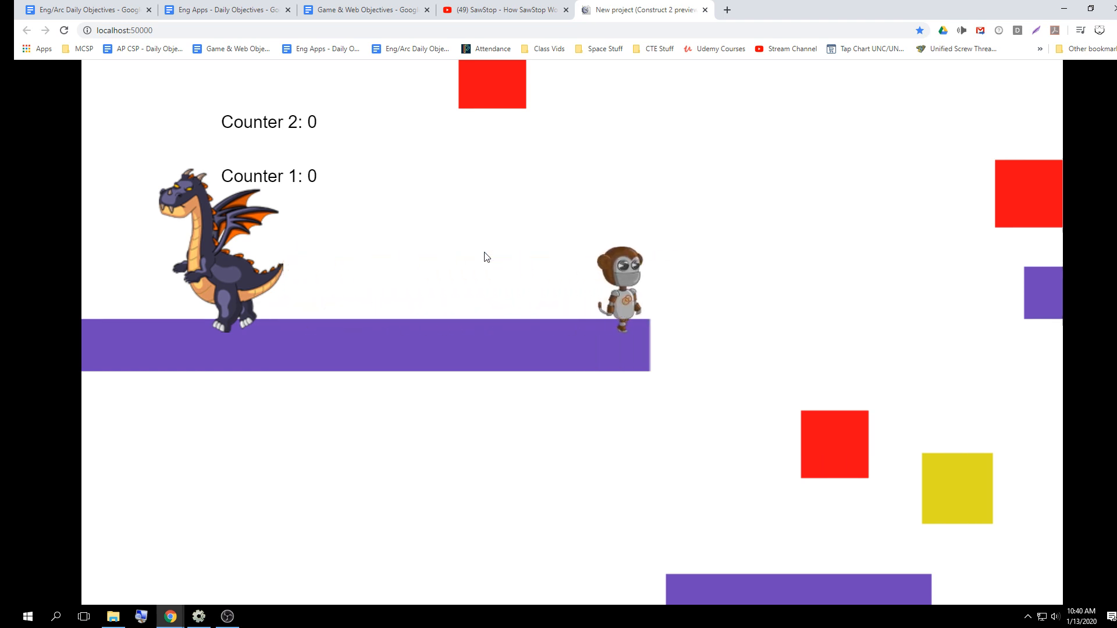
pyautogui.press('Left')
pyautogui.press('Right')
pyautogui.press('Left')
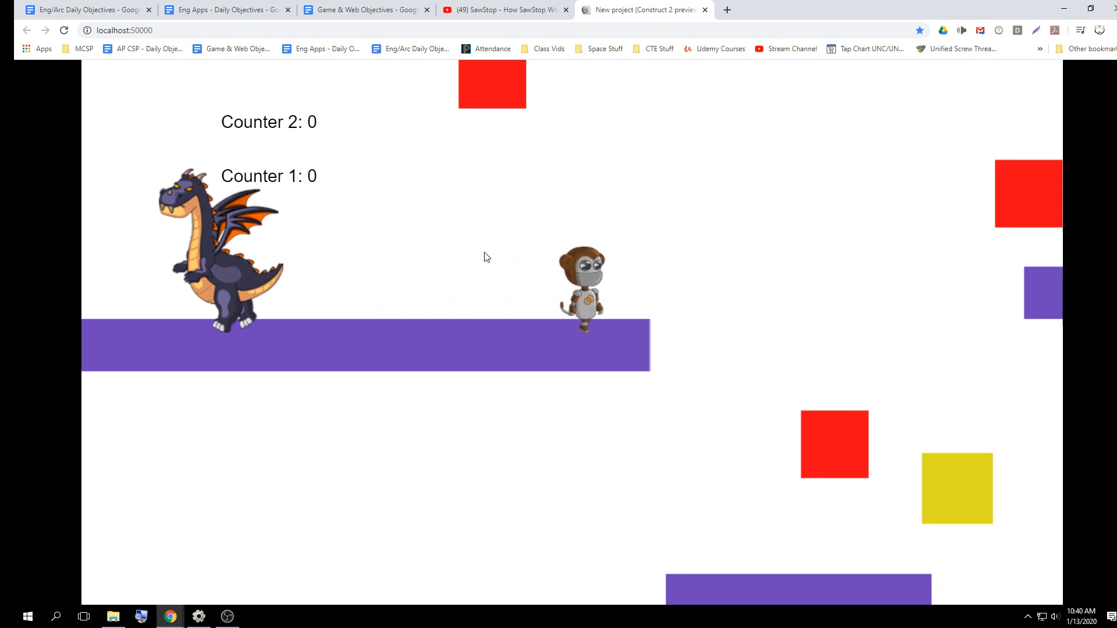
pyautogui.press('Right')
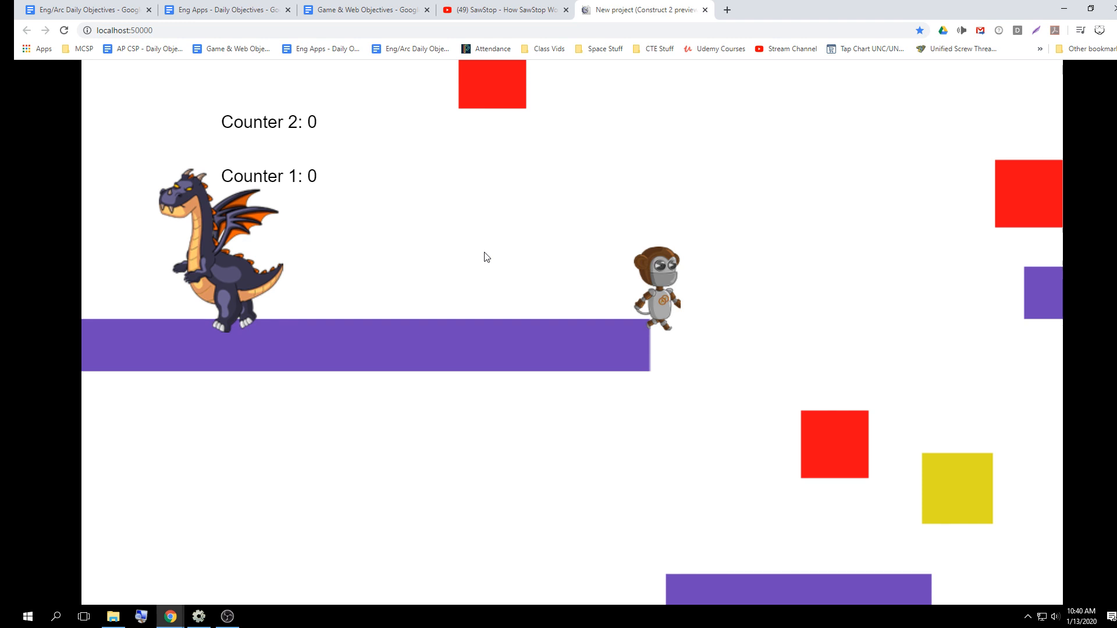
pyautogui.press('Left')
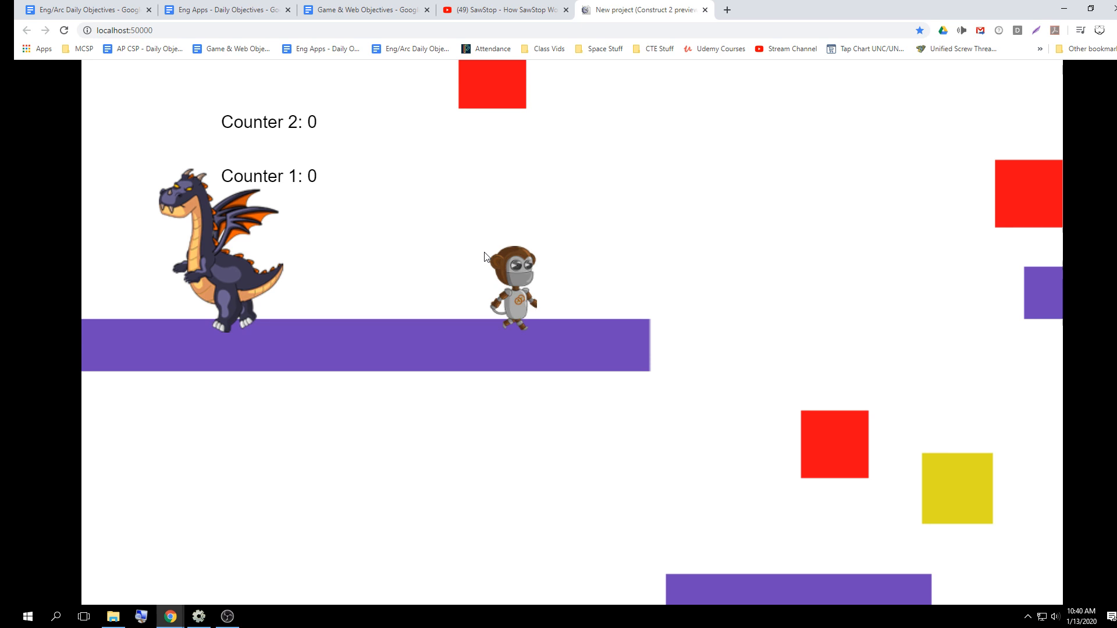
pyautogui.press('Right')
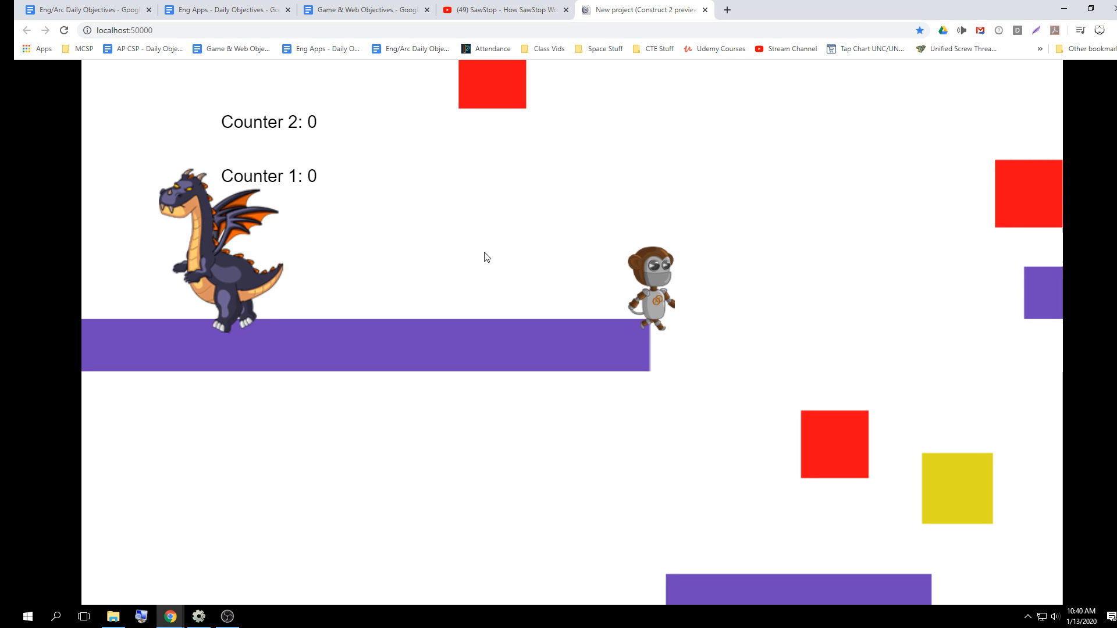
pyautogui.click(704, 10)
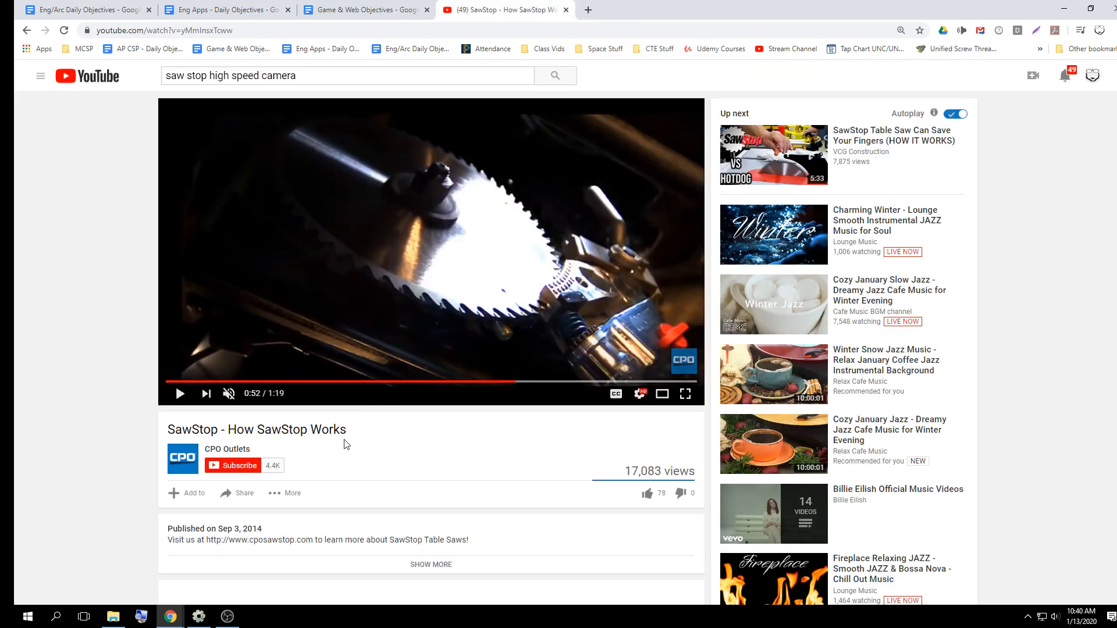
pyautogui.hotkey('alt', 'Tab')
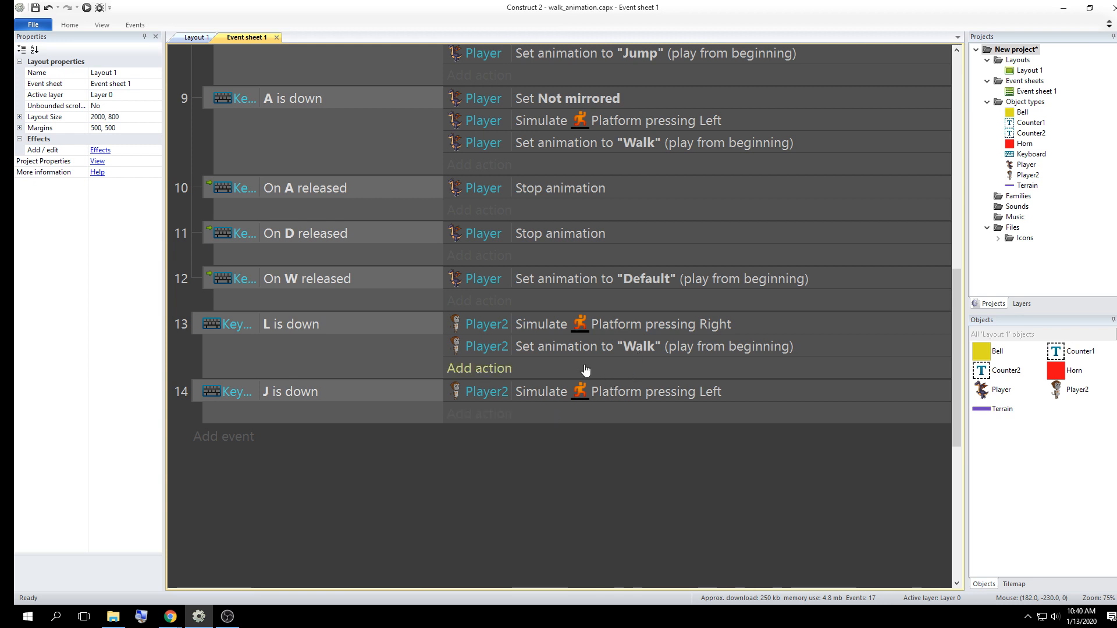
# Copy Player2's Set animation to "Walk" action into the "J is down" event below its Simulate control action
pyautogui.click(579, 347)
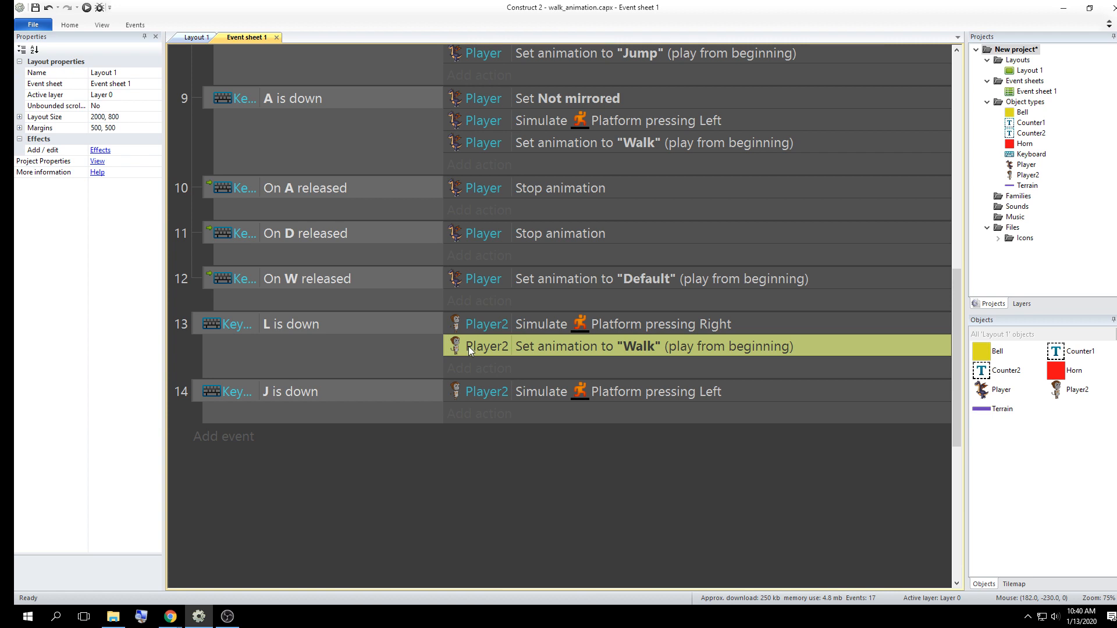
pyautogui.moveTo(469, 347); pyautogui.dragTo(470, 404)
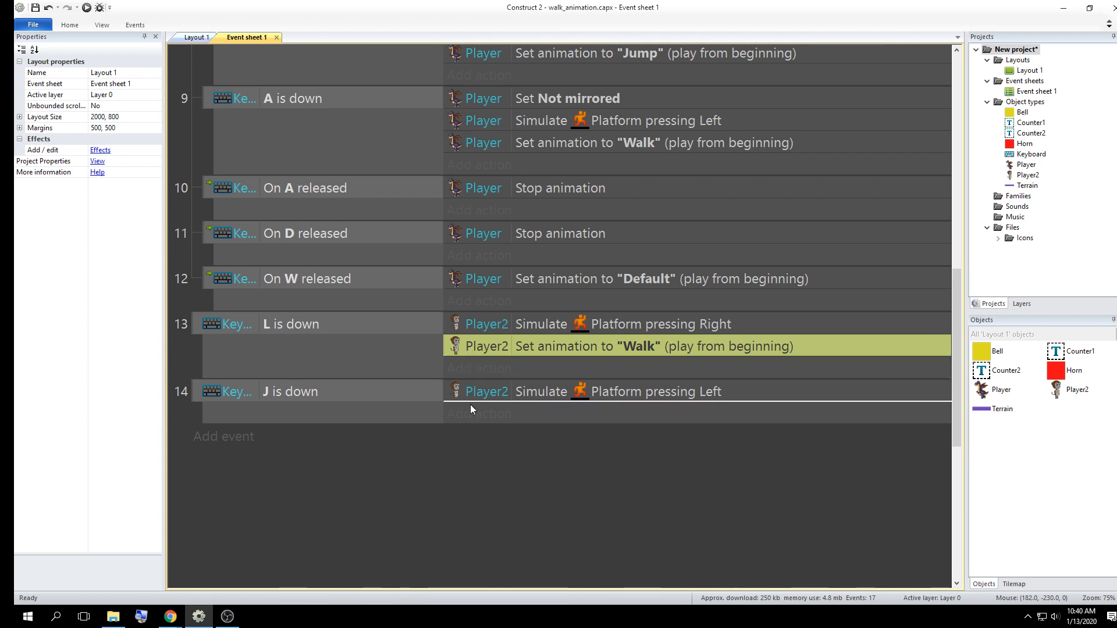
pyautogui.keyDown('ctrl'); pyautogui.moveTo(470, 404); pyautogui.dragTo(470, 404); pyautogui.keyUp('ctrl')
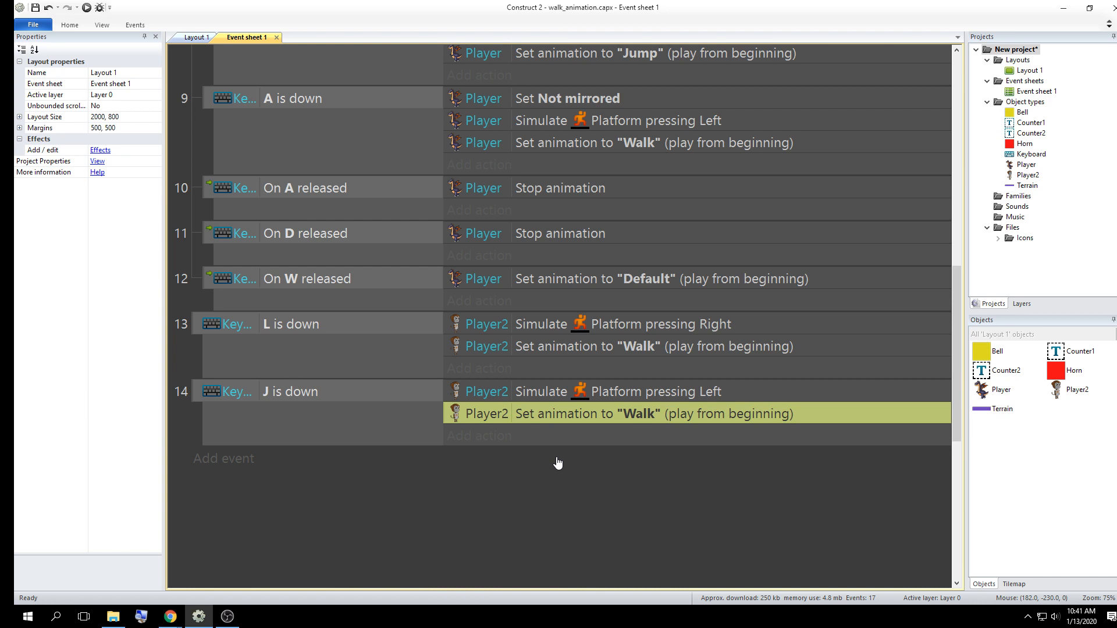
# Preview the game, walk Player2 back and forth along the first platform, then close the preview and return to Construct 2
pyautogui.click(86, 8)
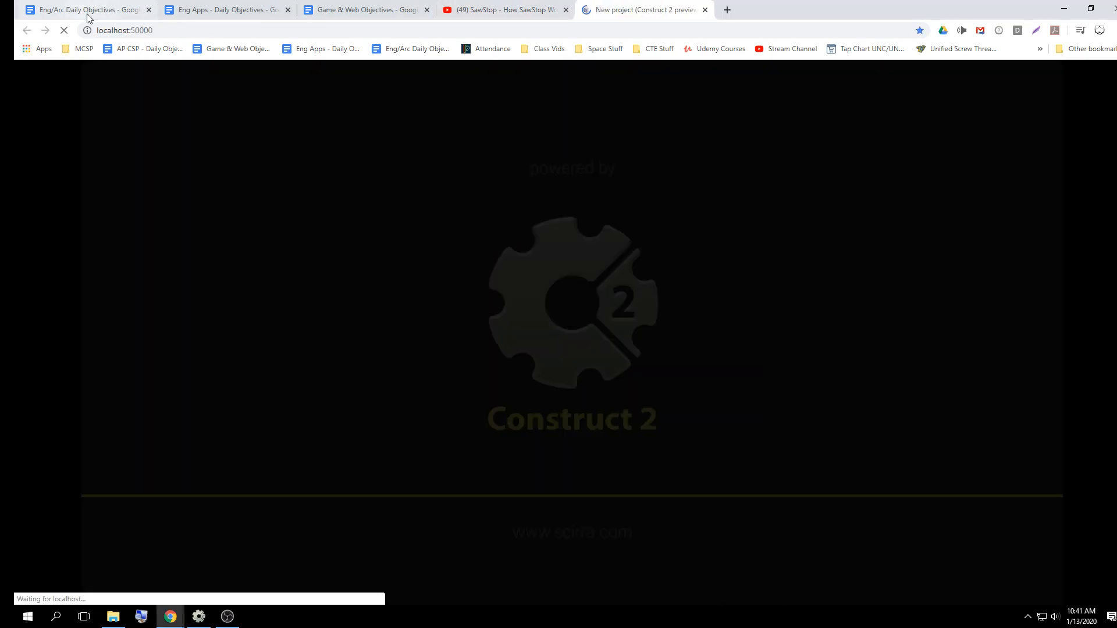
pyautogui.press('Right')
pyautogui.press('Left')
pyautogui.press('Right')
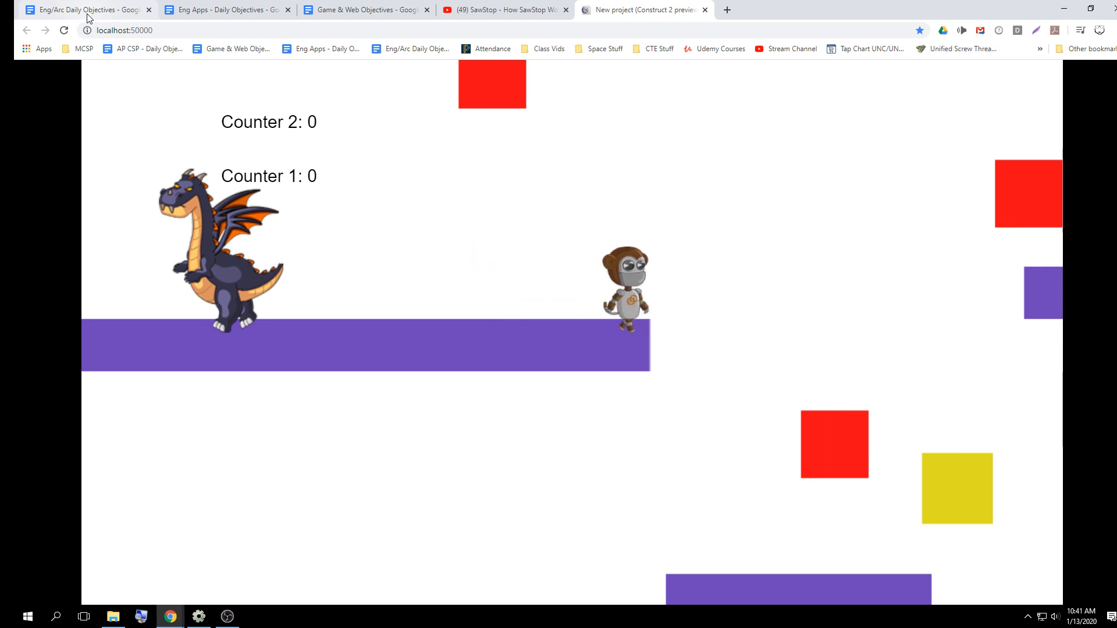
pyautogui.press('Left')
pyautogui.press('Right')
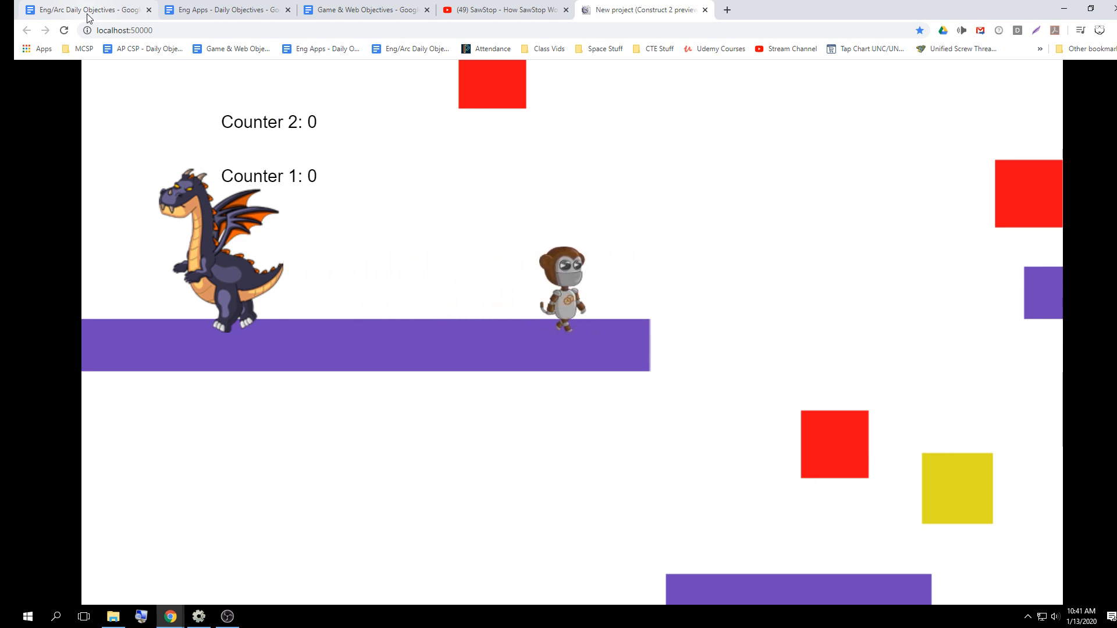
pyautogui.press('Left')
pyautogui.press('Right')
pyautogui.press('Left')
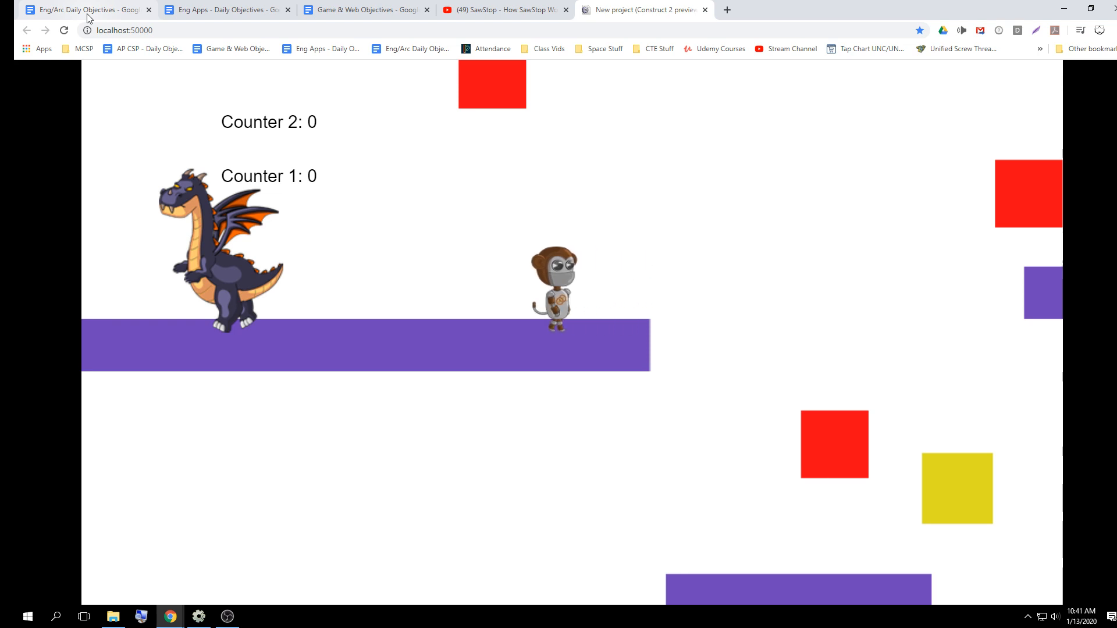
pyautogui.press('Right')
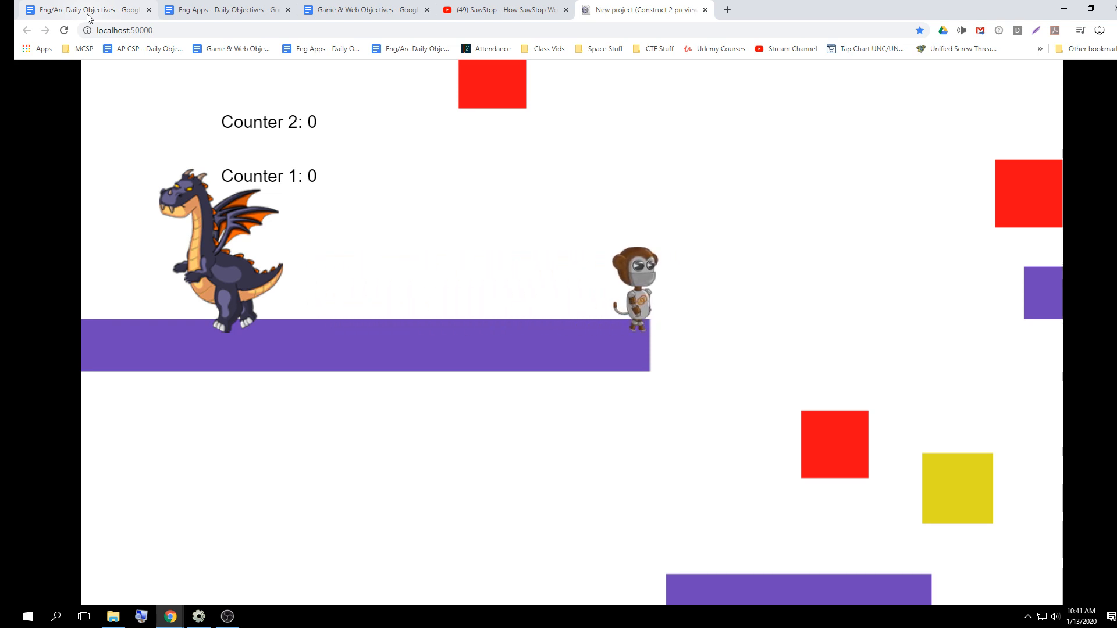
pyautogui.press('Left')
pyautogui.press('Right')
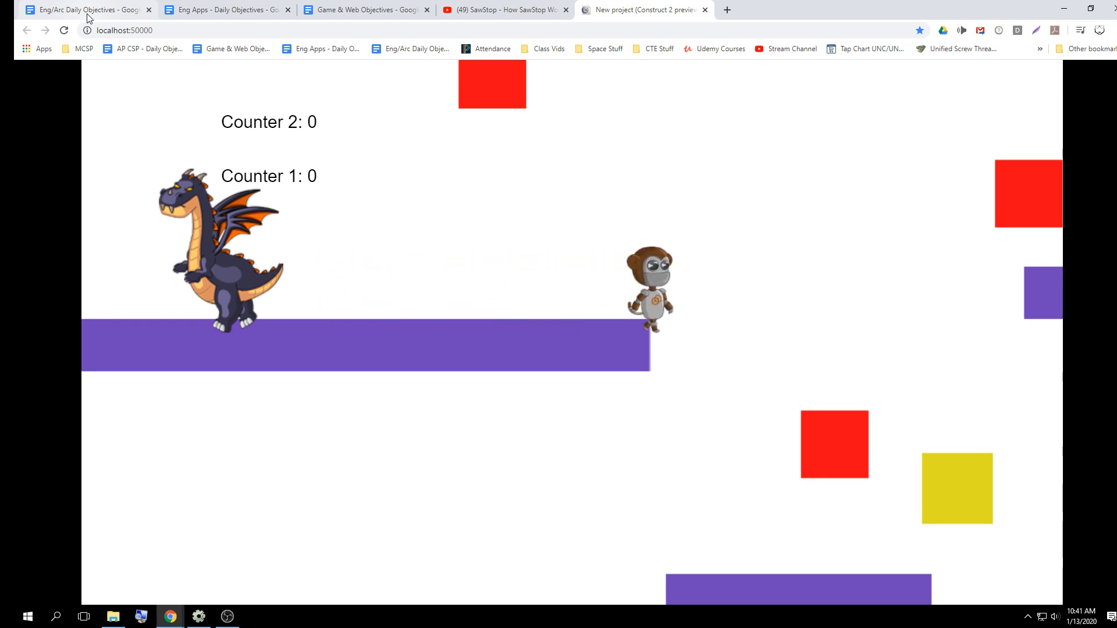
pyautogui.press('Left')
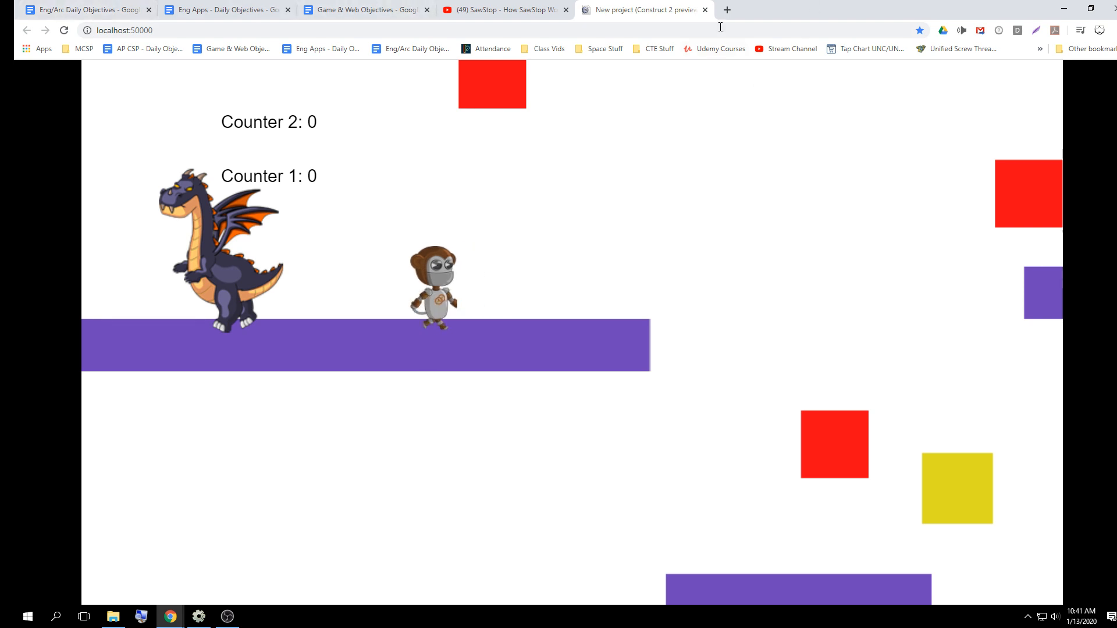
pyautogui.click(705, 10)
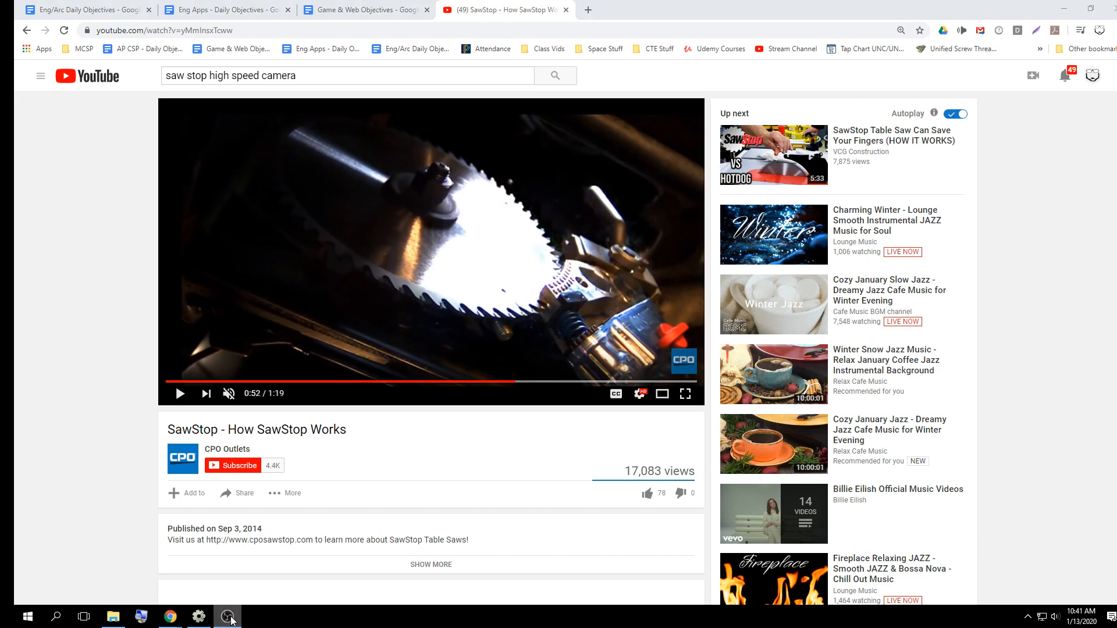
pyautogui.moveTo(178, 619)
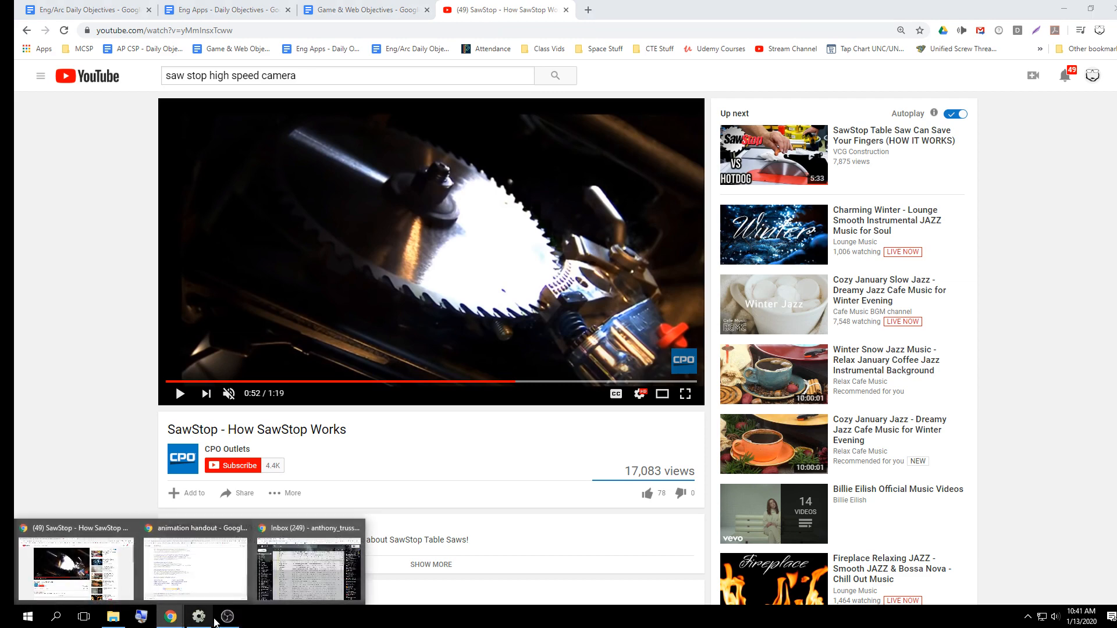
pyautogui.click(199, 617)
# Review how the Dragon Walk group's "D is down" and "A is down" events set the dragon's mirroring
pyautogui.scroll(2, 330, 268)
pyautogui.scroll(4, 333, 269)
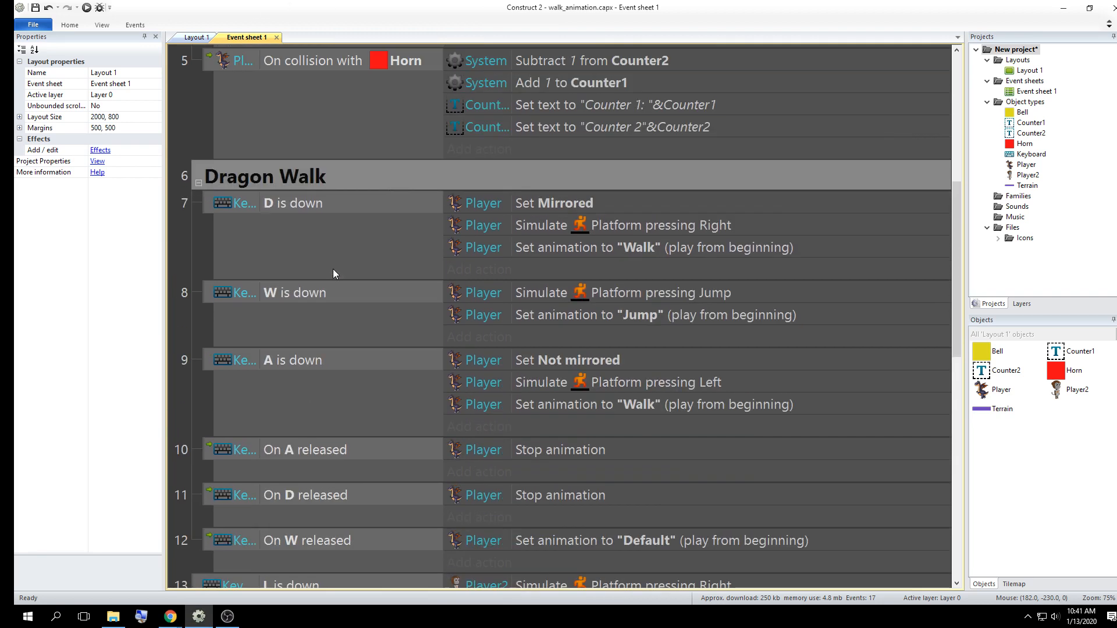
pyautogui.scroll(-1, 358, 246)
pyautogui.click(516, 262)
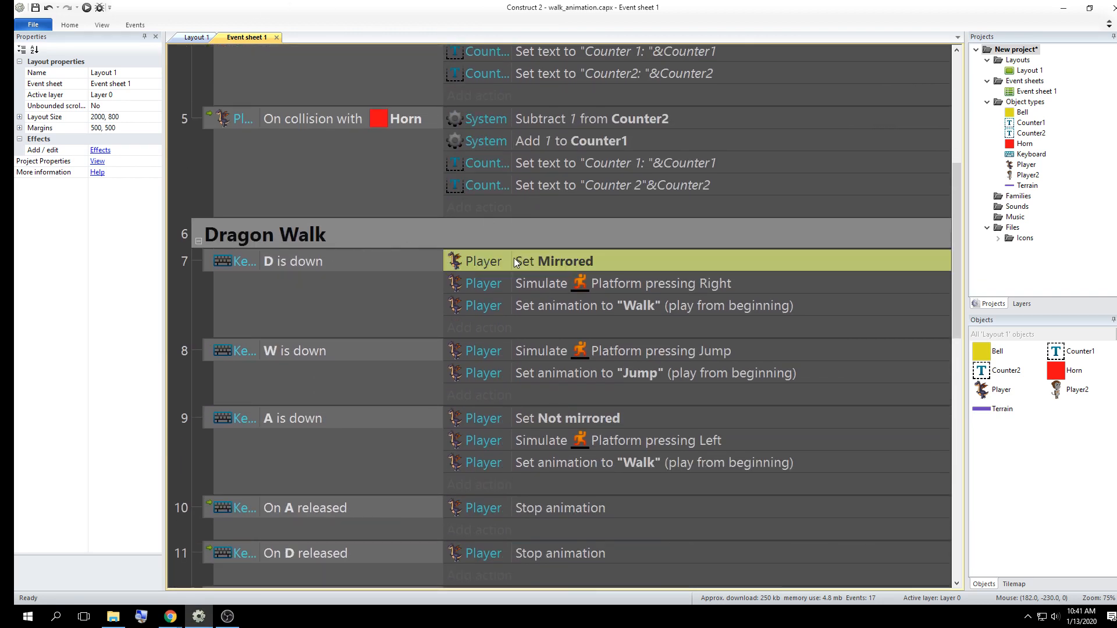
pyautogui.scroll(-3, 531, 260)
pyautogui.click(515, 347)
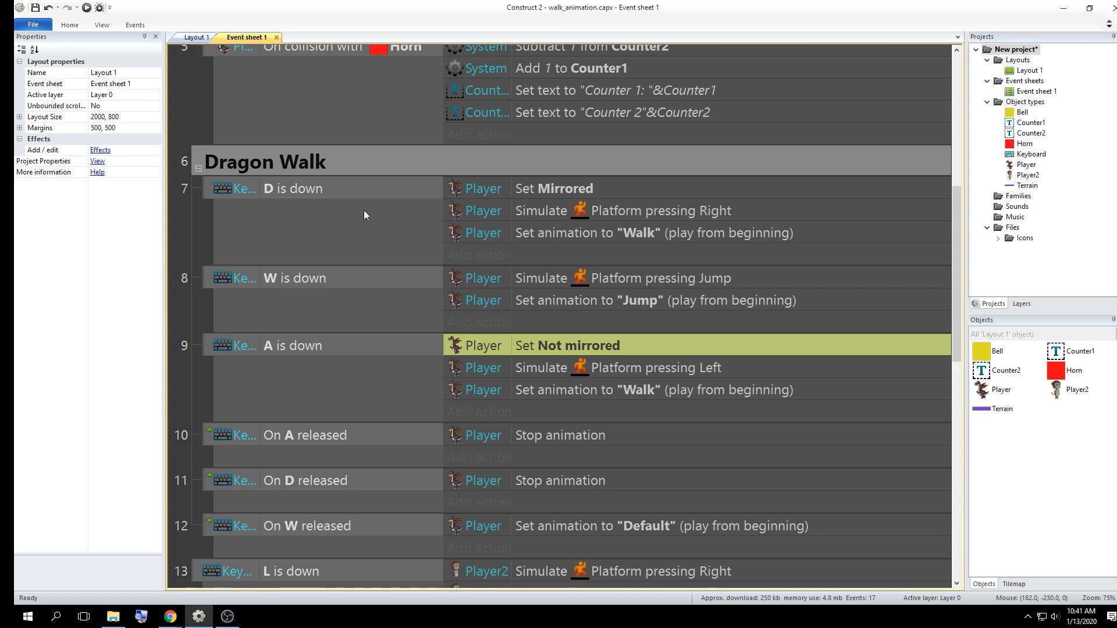
pyautogui.scroll(-5, 535, 336)
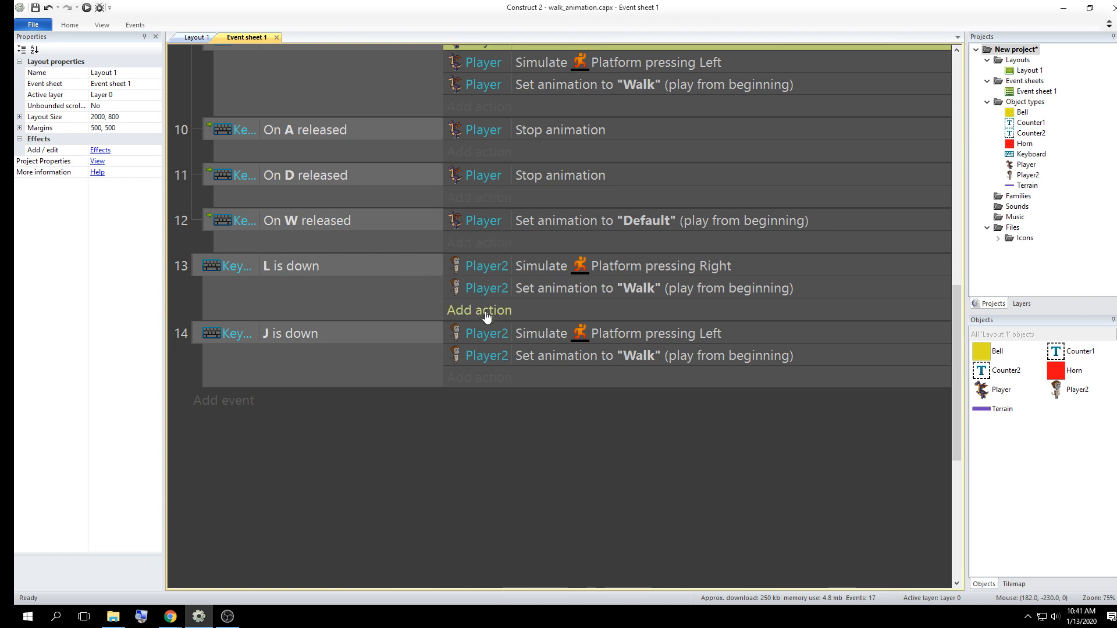
pyautogui.scroll(3, 486, 315)
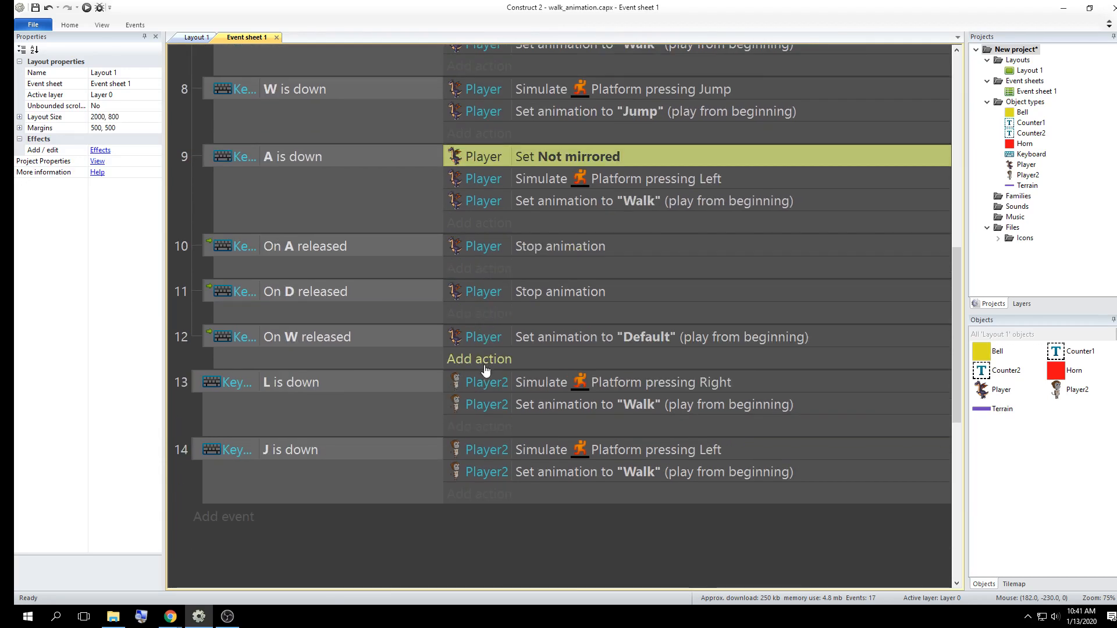
# Add a Player2 Set mirrored action with state Mirrored to the "L is down" event
pyautogui.scroll(-1, 486, 370)
pyautogui.click(486, 381)
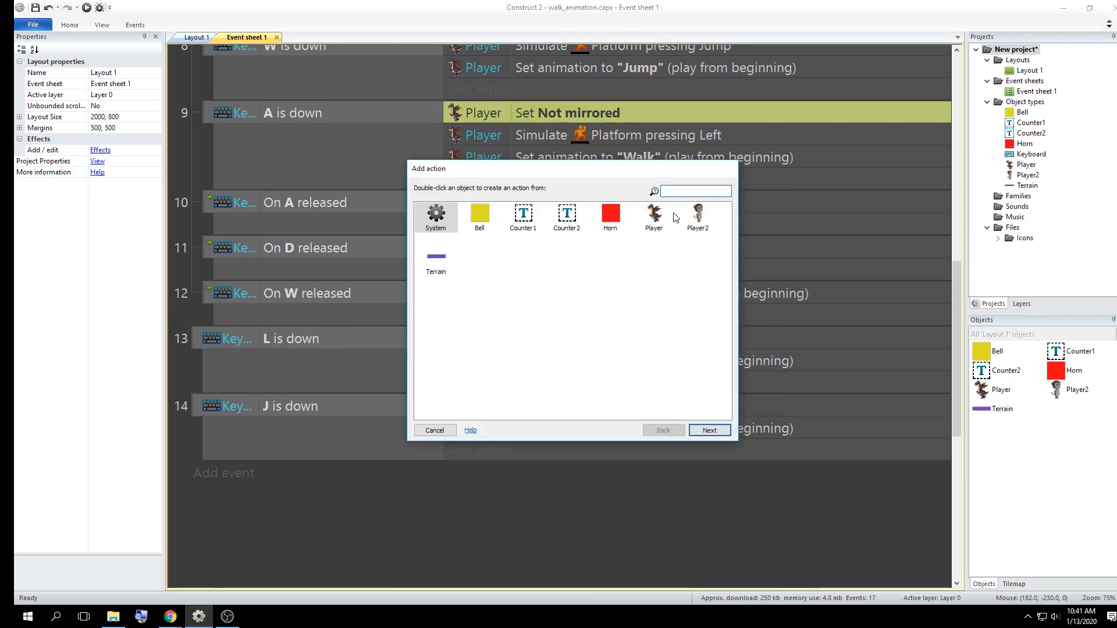
pyautogui.doubleClick(692, 214)
pyautogui.write('set ')
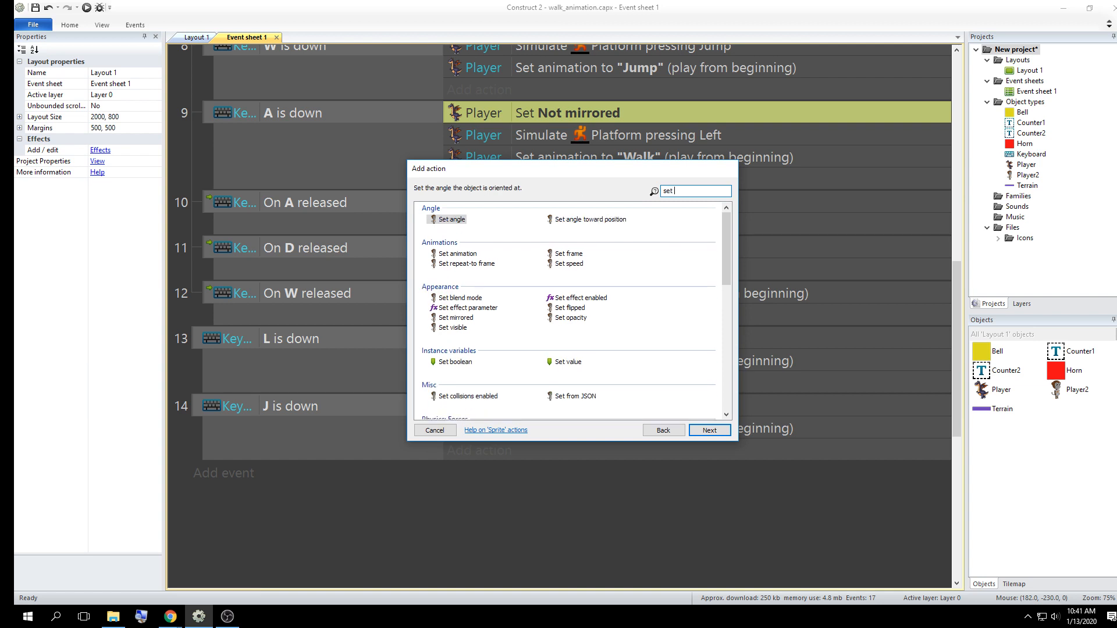
pyautogui.write('m')
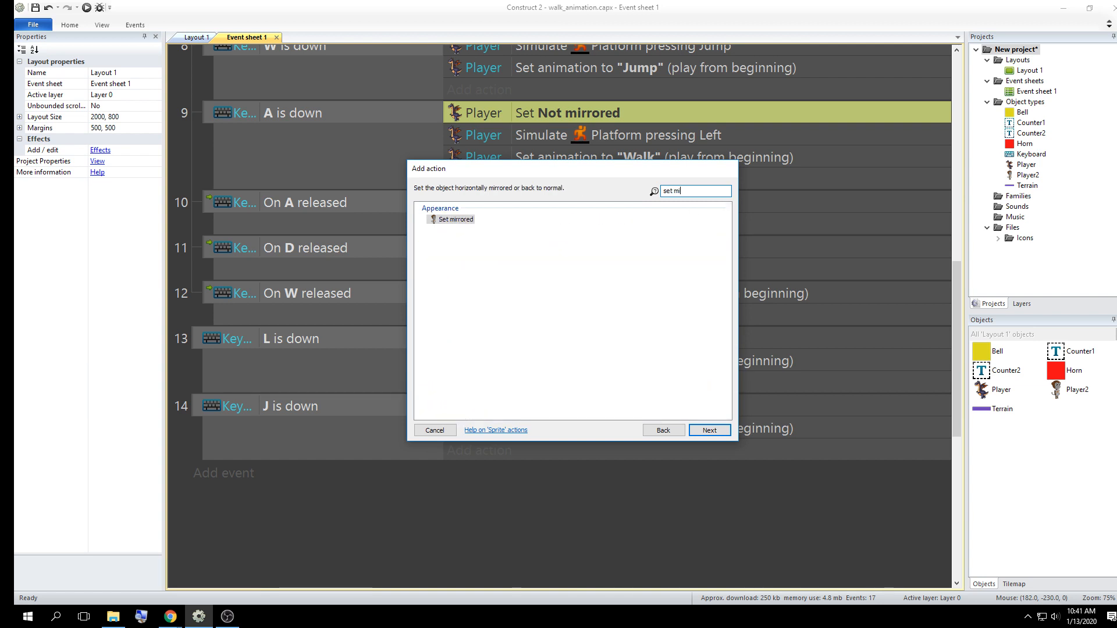
pyautogui.write('i')
pyautogui.click(456, 220)
pyautogui.click(709, 432)
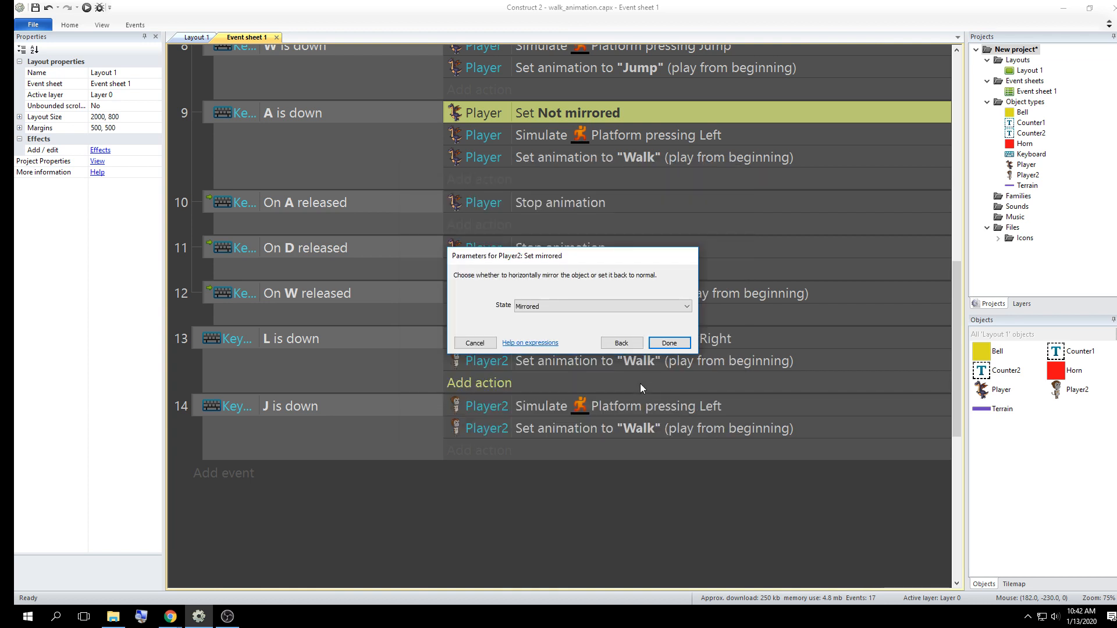
pyautogui.click(616, 305)
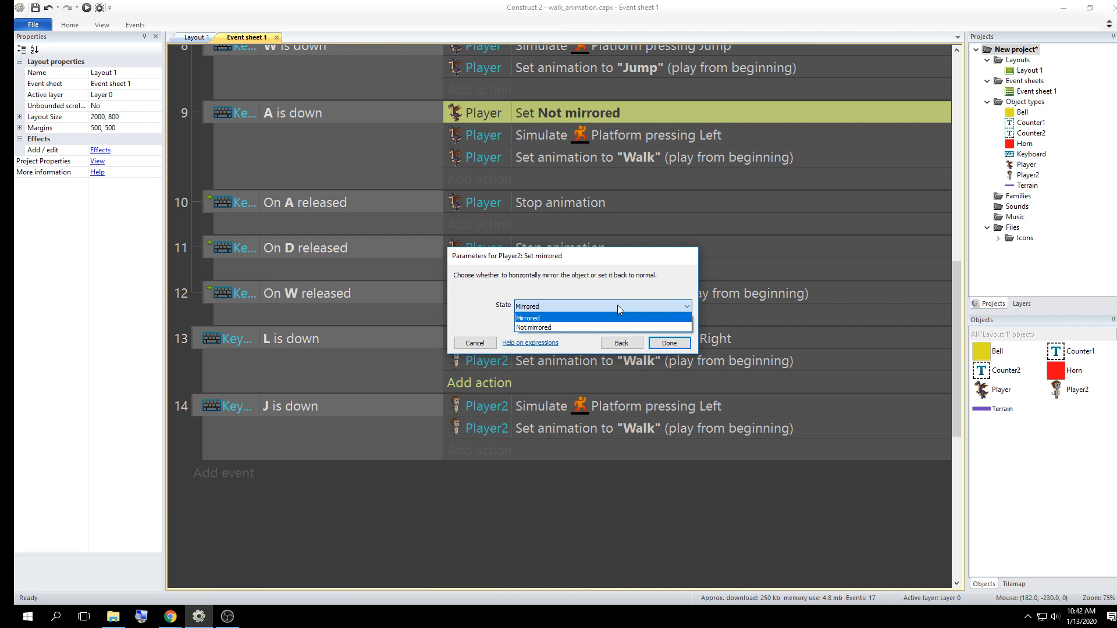
pyautogui.click(619, 340)
pyautogui.click(619, 340)
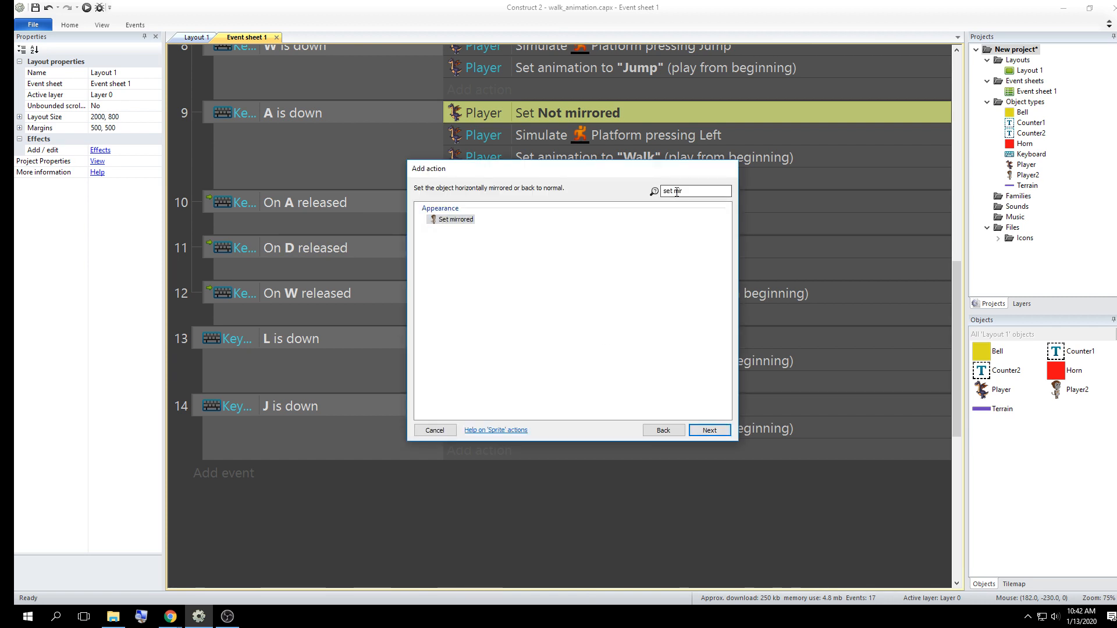
pyautogui.moveTo(663, 191); pyautogui.dragTo(690, 190)
pyautogui.click(702, 191)
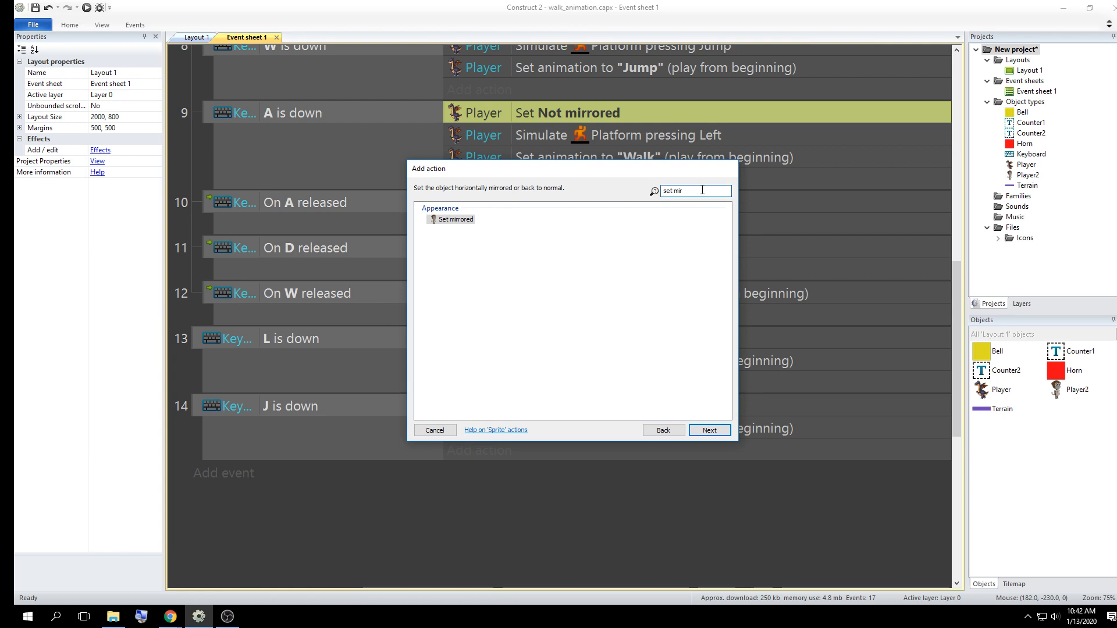
pyautogui.doubleClick(460, 219)
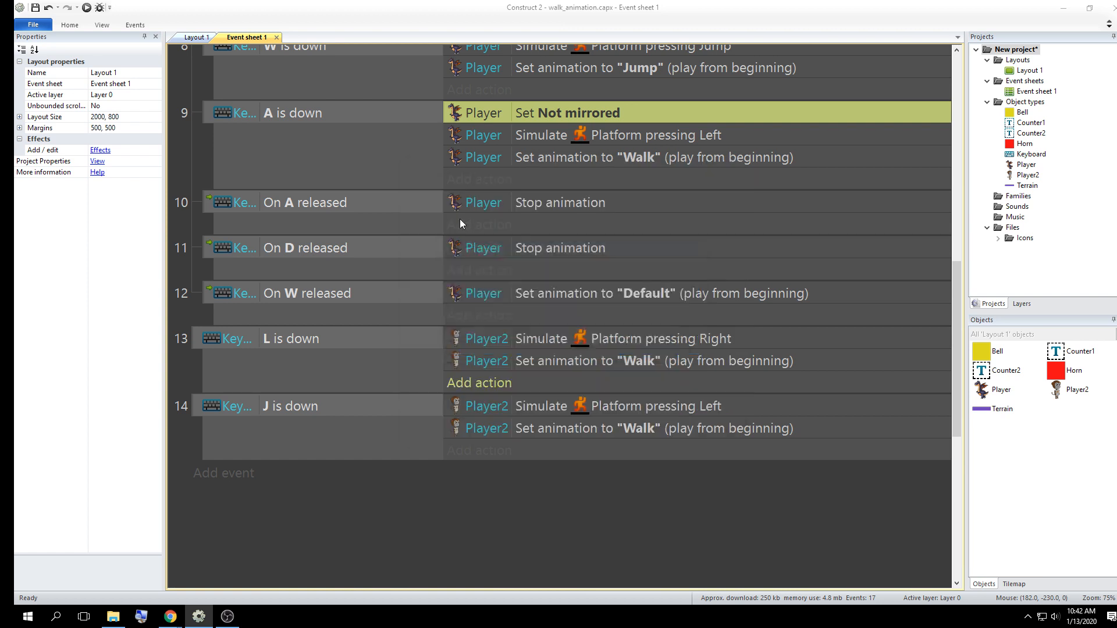
pyautogui.moveTo(573, 256); pyautogui.dragTo(589, 137)
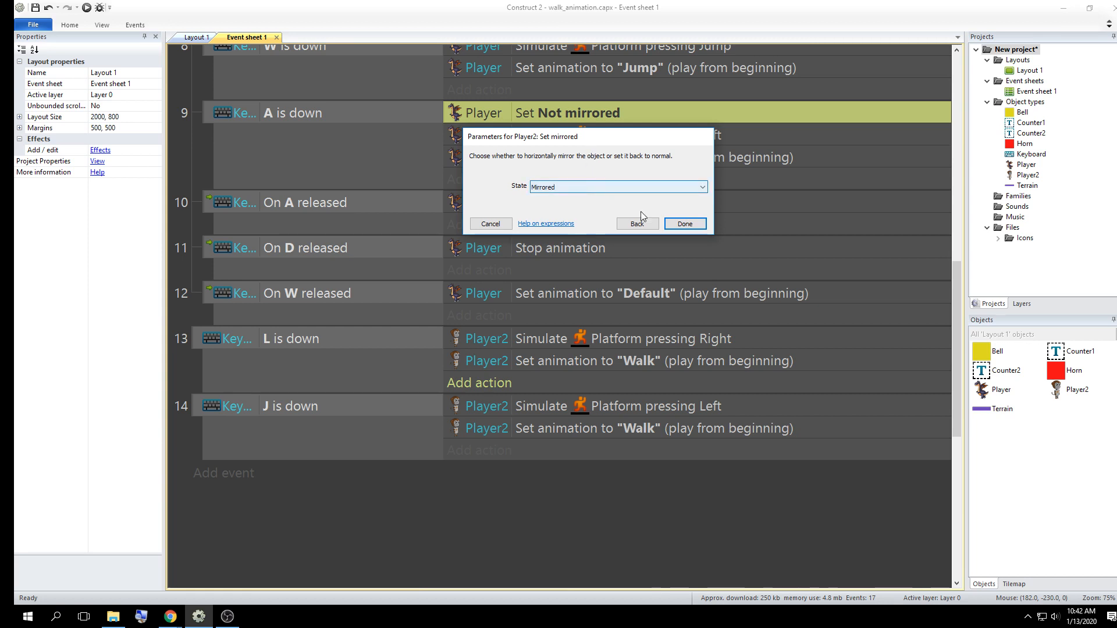
pyautogui.click(684, 224)
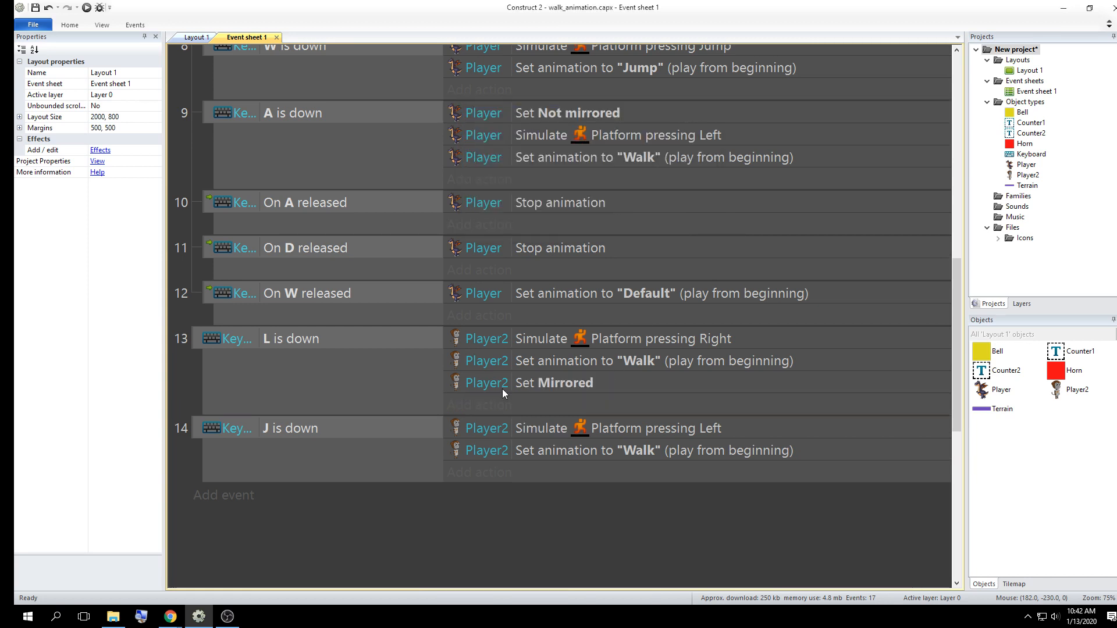
# Copy Player2's Set mirrored action into the "J is down" event and set the copy's state to Not mirrored
pyautogui.scroll(-1, 525, 415)
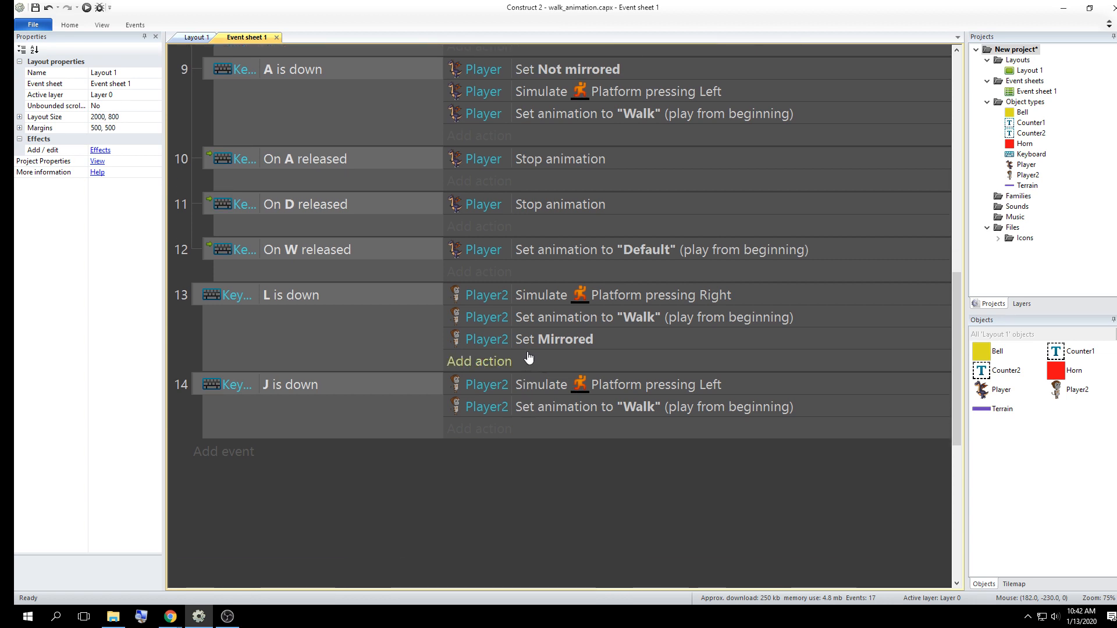
pyautogui.click(488, 344)
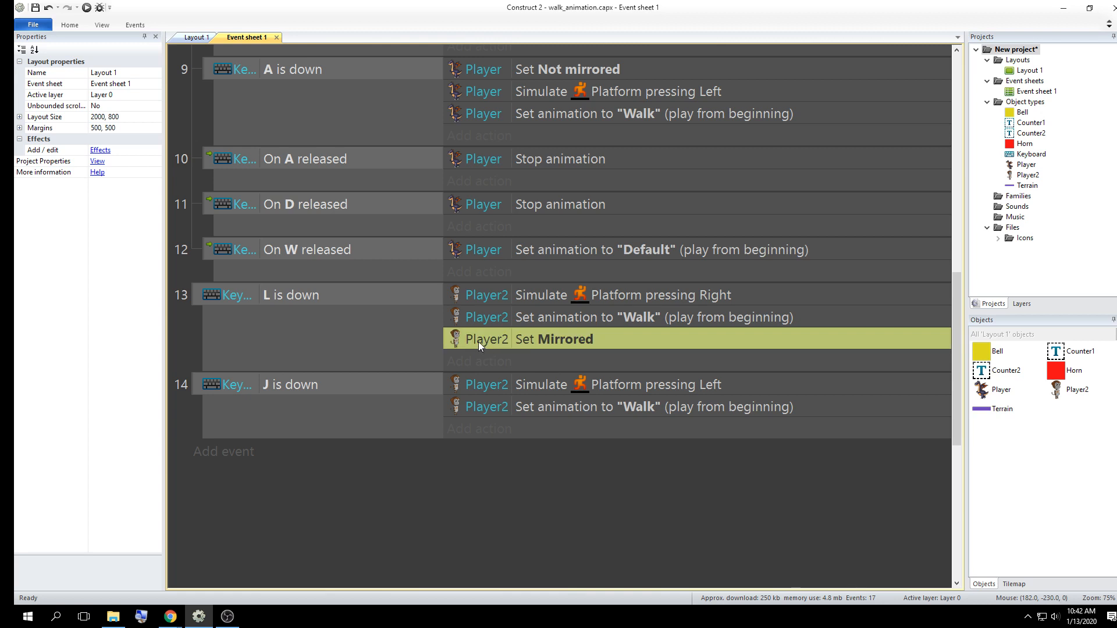
pyautogui.keyDown('ctrl'); pyautogui.moveTo(478, 341); pyautogui.dragTo(479, 428); pyautogui.keyUp('ctrl')
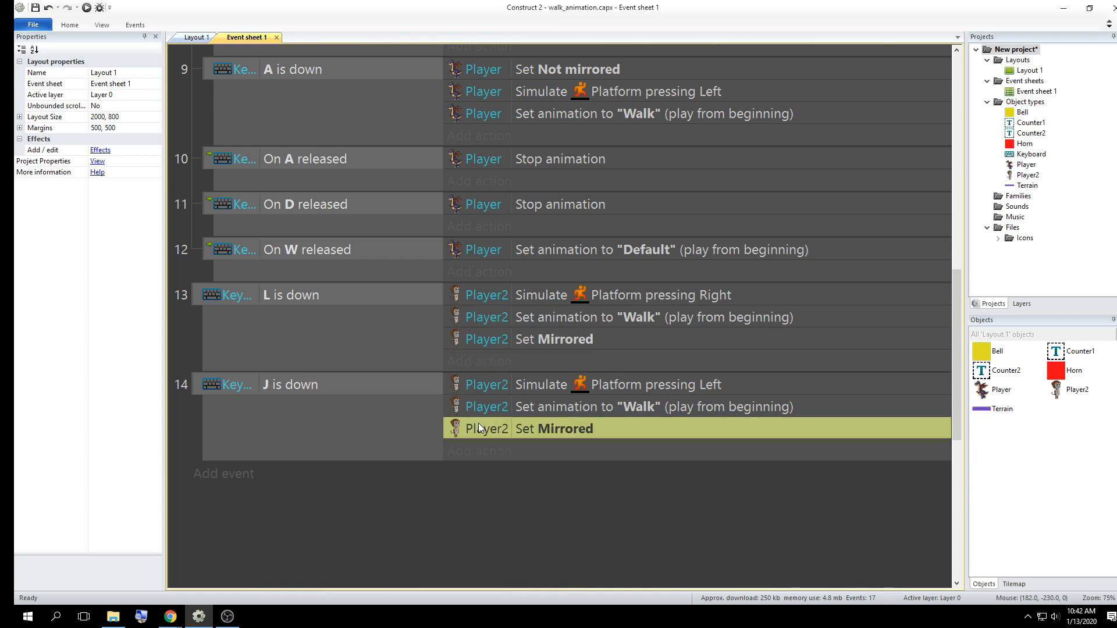
pyautogui.doubleClick(559, 428)
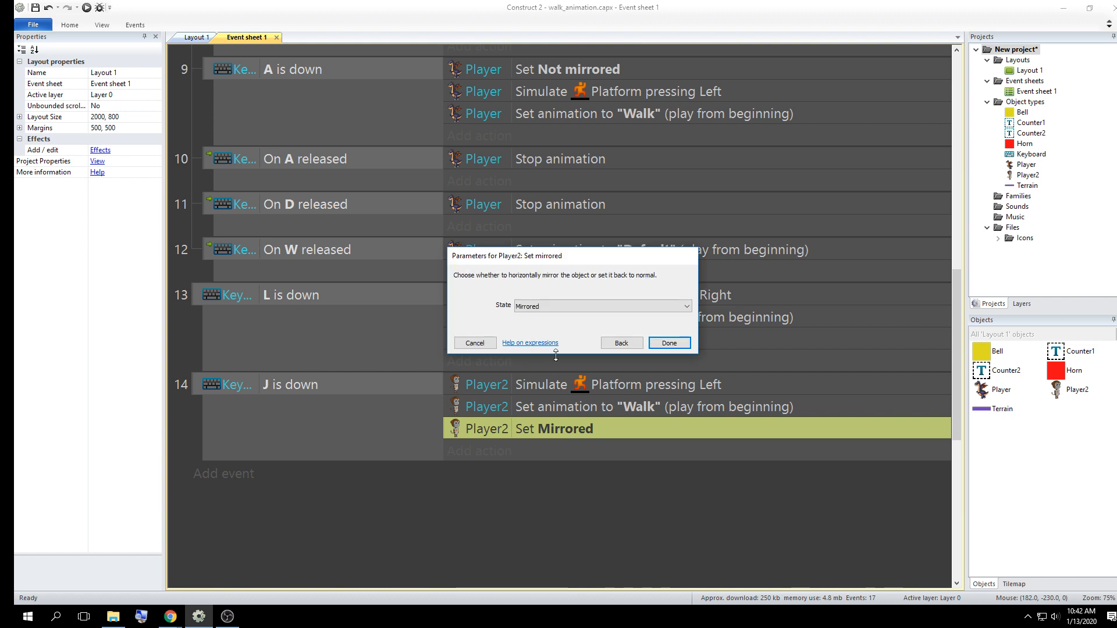
pyautogui.click(563, 305)
pyautogui.click(556, 325)
pyautogui.click(679, 344)
pyautogui.click(686, 492)
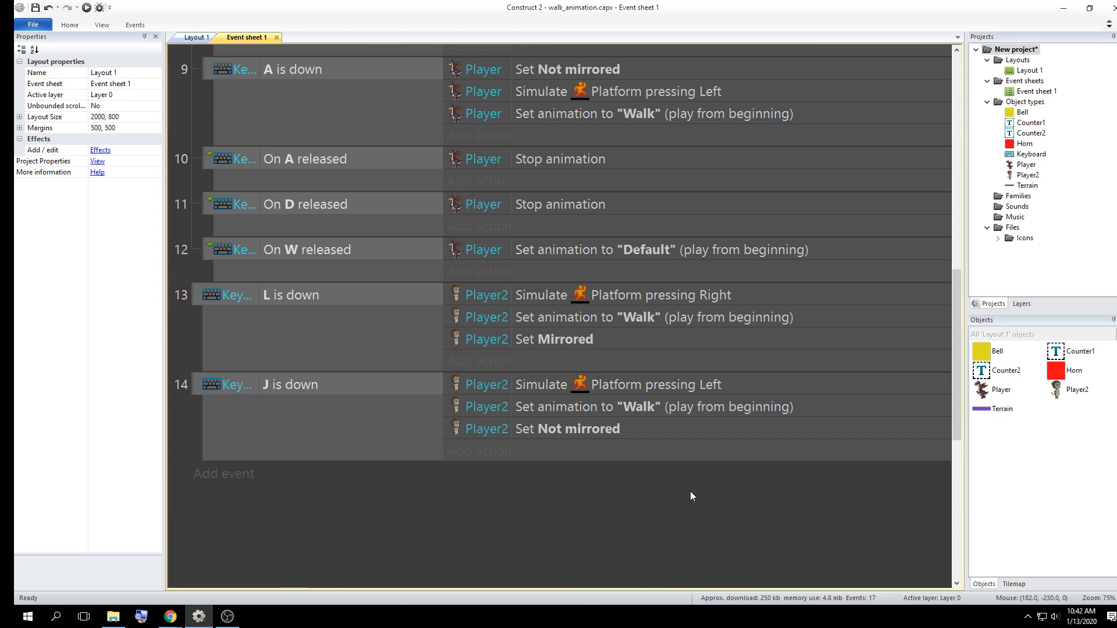
pyautogui.click(551, 337)
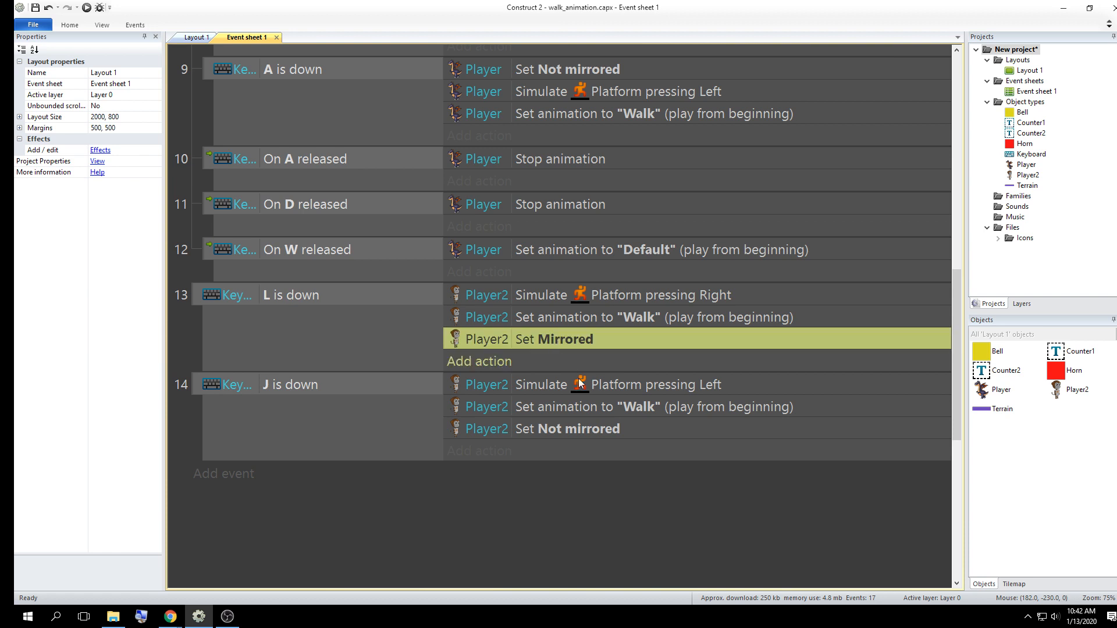
pyautogui.click(564, 431)
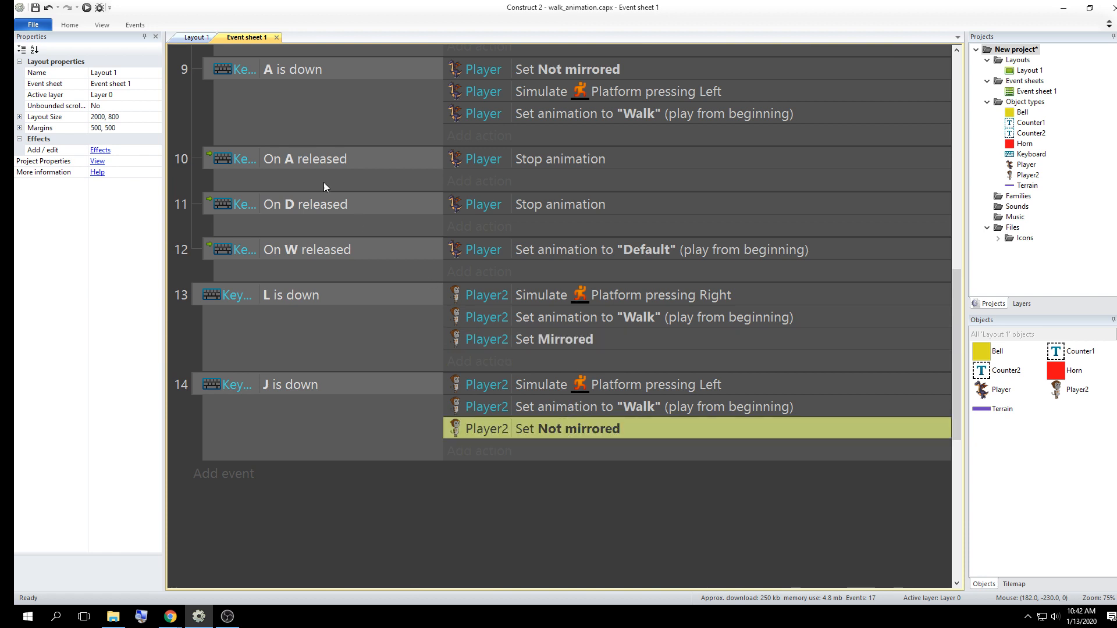
# Preview the game and walk Player2 right and left to check that the monkey faces its walking direction
pyautogui.click(99, 8)
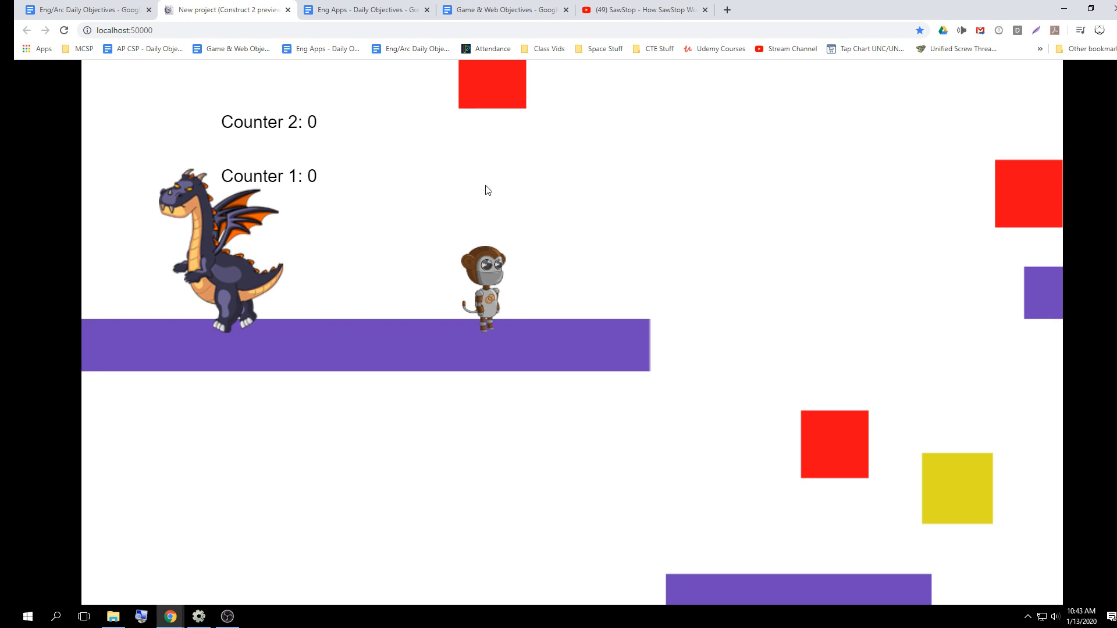
pyautogui.press('Right')
pyautogui.press('Left')
pyautogui.press('Right')
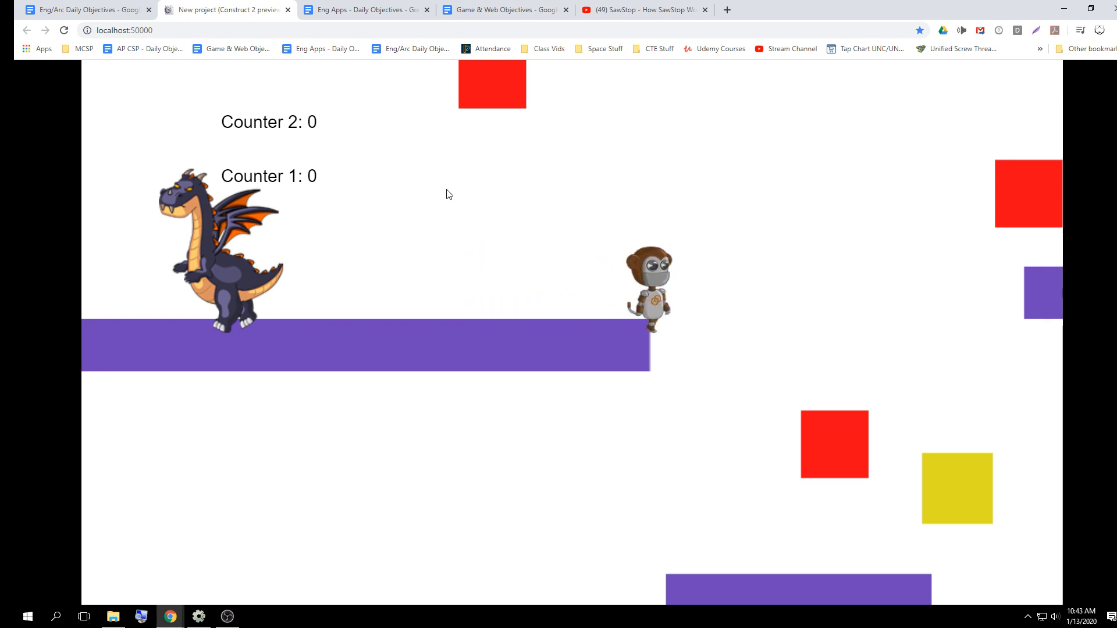
pyautogui.press('Left')
pyautogui.press('Right')
pyautogui.press('Left')
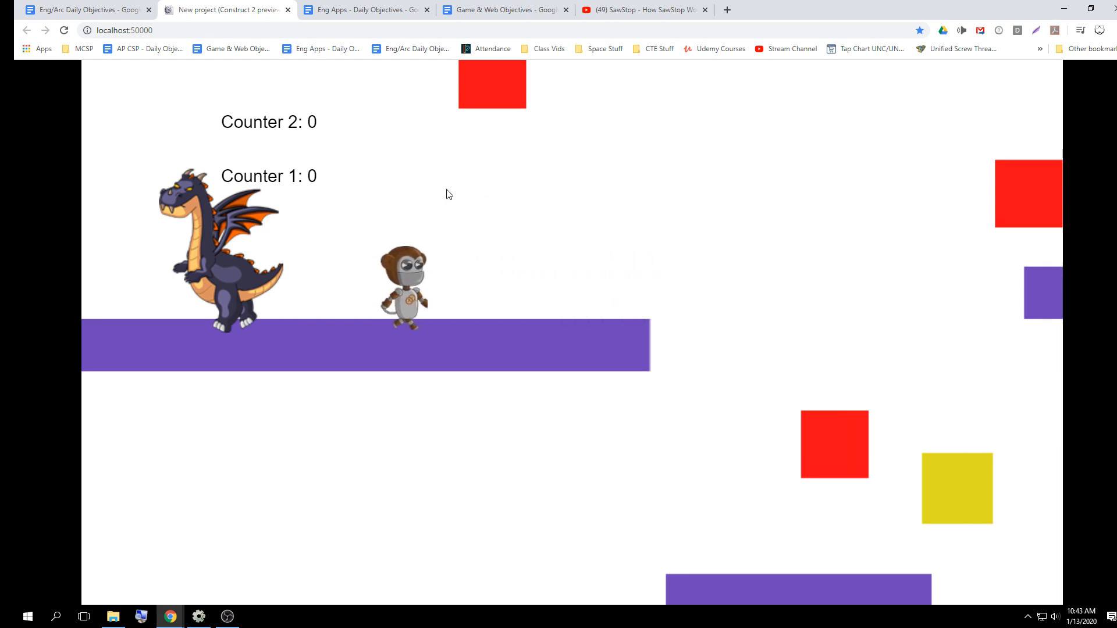
pyautogui.press('Right')
pyautogui.press('Left')
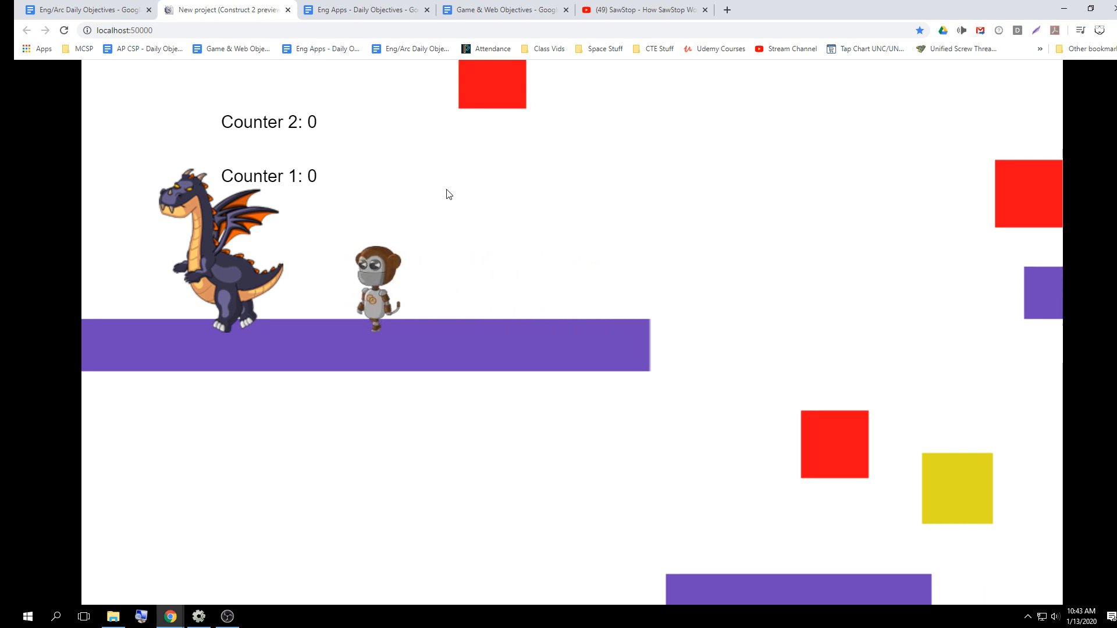
# Walk Player2 both ways along the upper and lower platforms in the running preview to compare its facing, then return to the event sheet
pyautogui.press('Right')
pyautogui.press('Left')
pyautogui.press('Right')
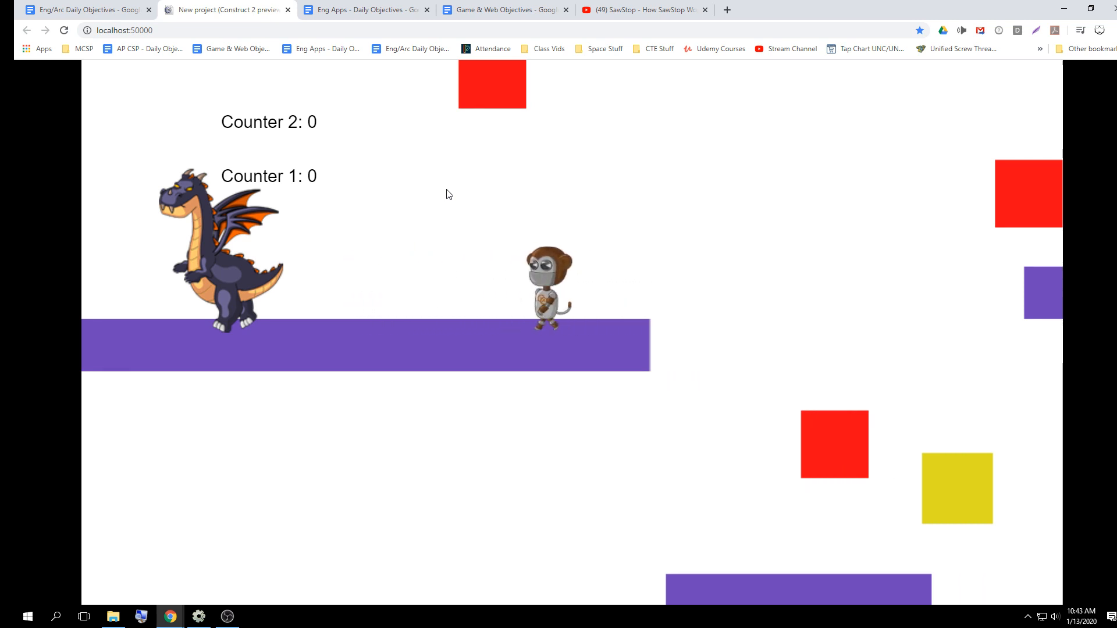
pyautogui.press('Left')
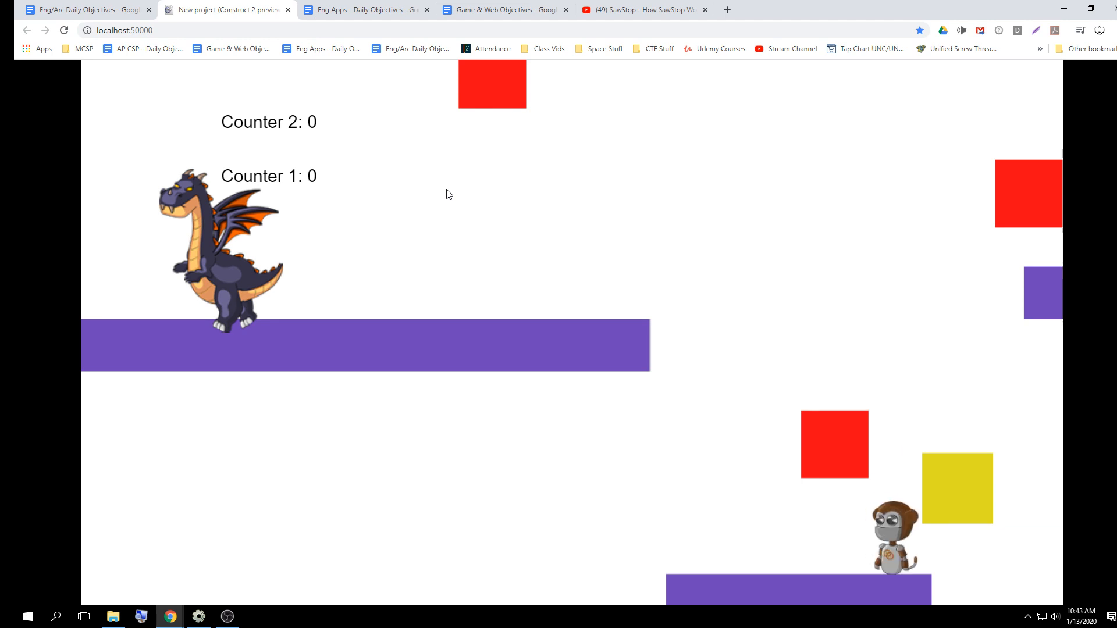
pyautogui.press('Right')
pyautogui.press('Left')
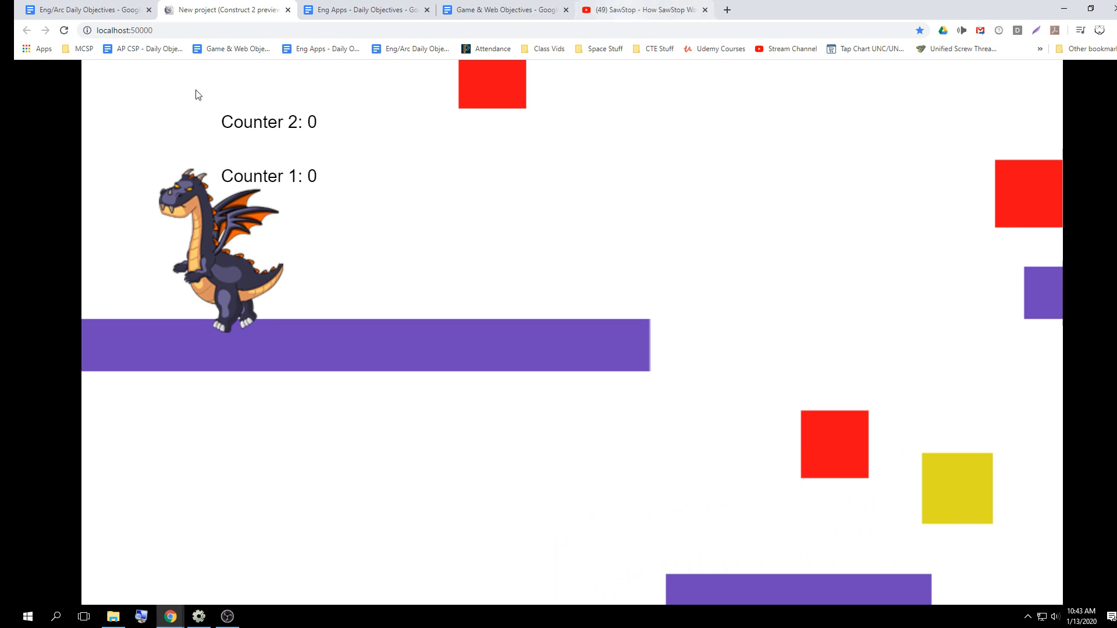
pyautogui.click(1064, 8)
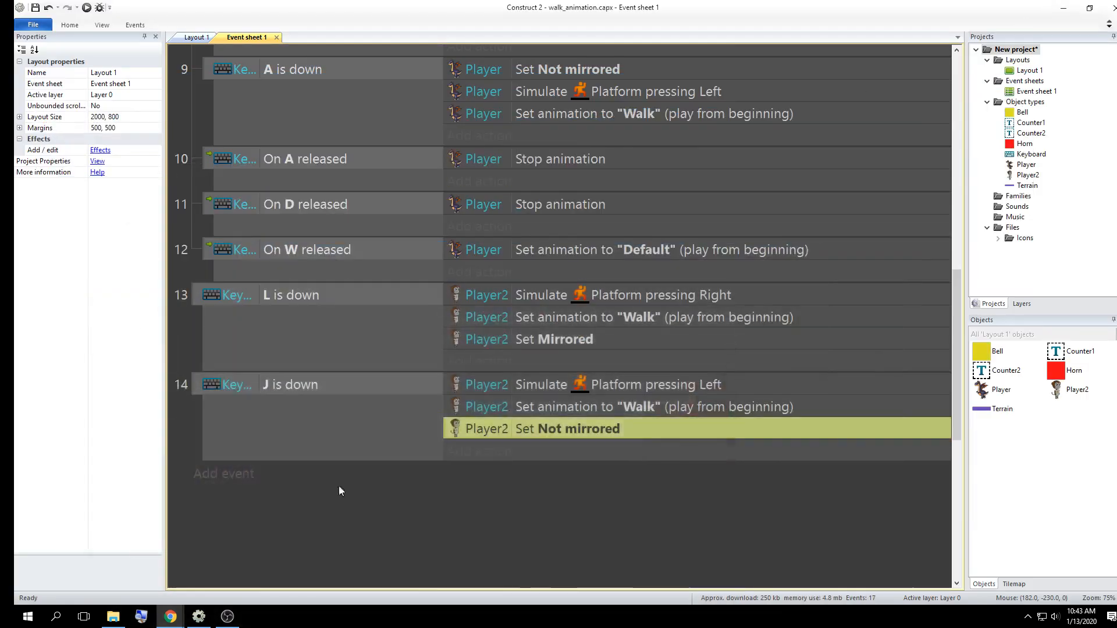
# Set Player2's mirrored state to Not mirrored in the "L is down" event and to Mirrored in the "J is down" event
pyautogui.doubleClick(550, 340)
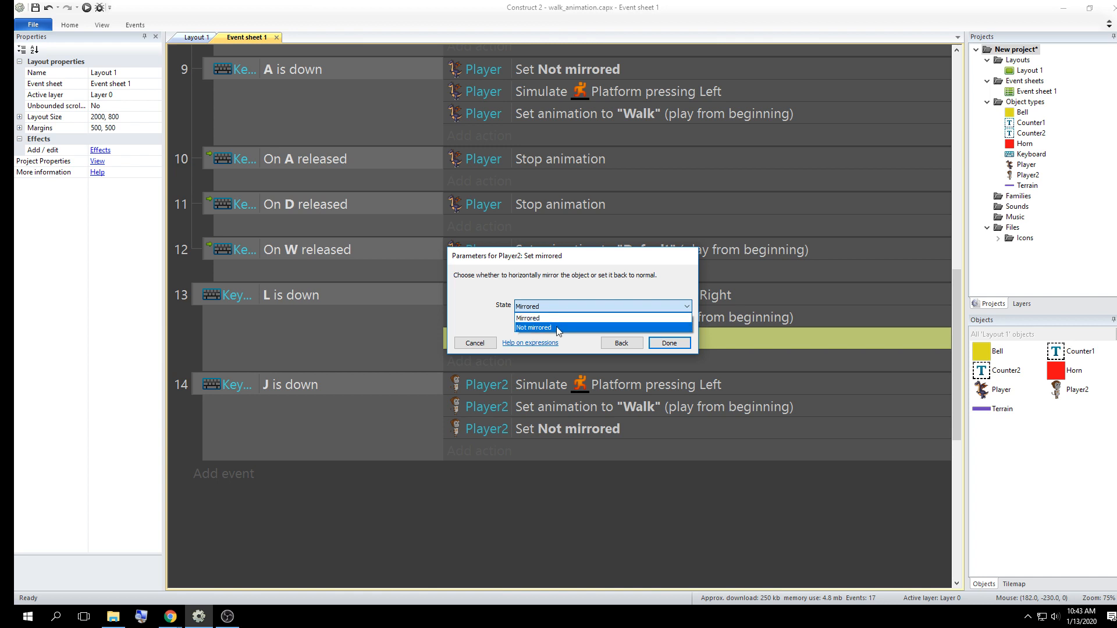
pyautogui.click(534, 327)
pyautogui.click(669, 343)
pyautogui.click(568, 431)
pyautogui.doubleClick(568, 431)
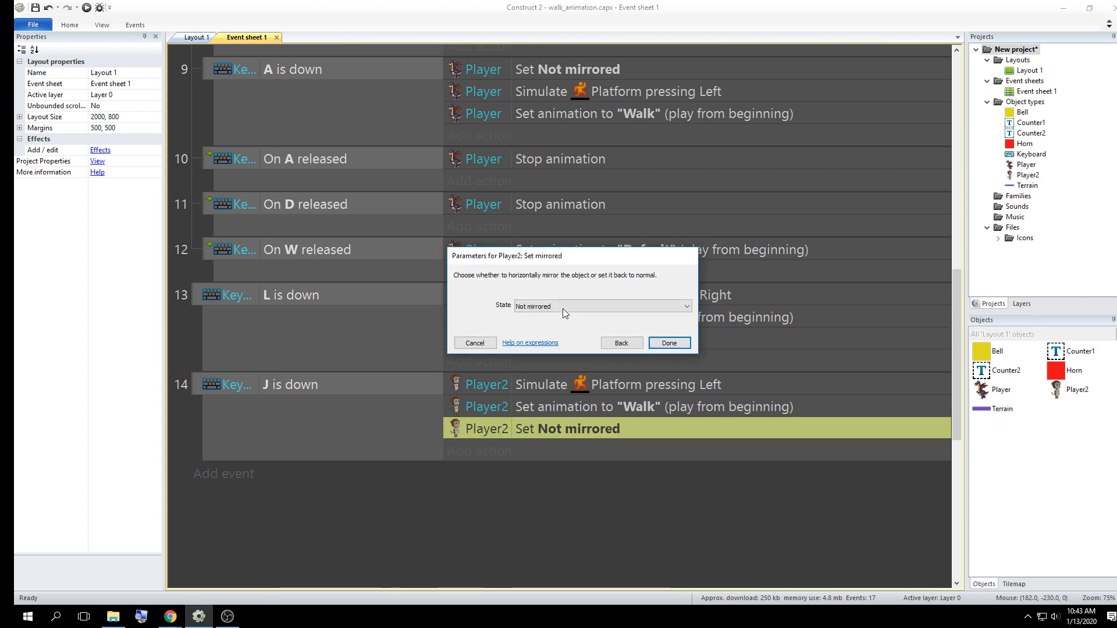
pyautogui.click(563, 309)
pyautogui.click(534, 317)
pyautogui.click(669, 343)
pyautogui.doubleClick(507, 494)
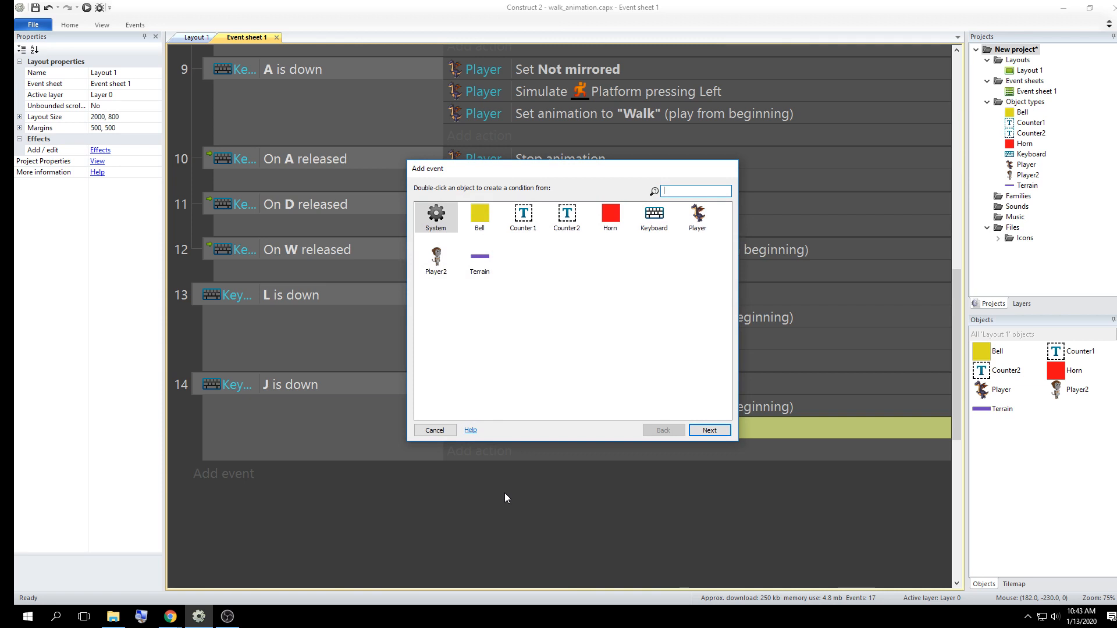
pyautogui.click(435, 431)
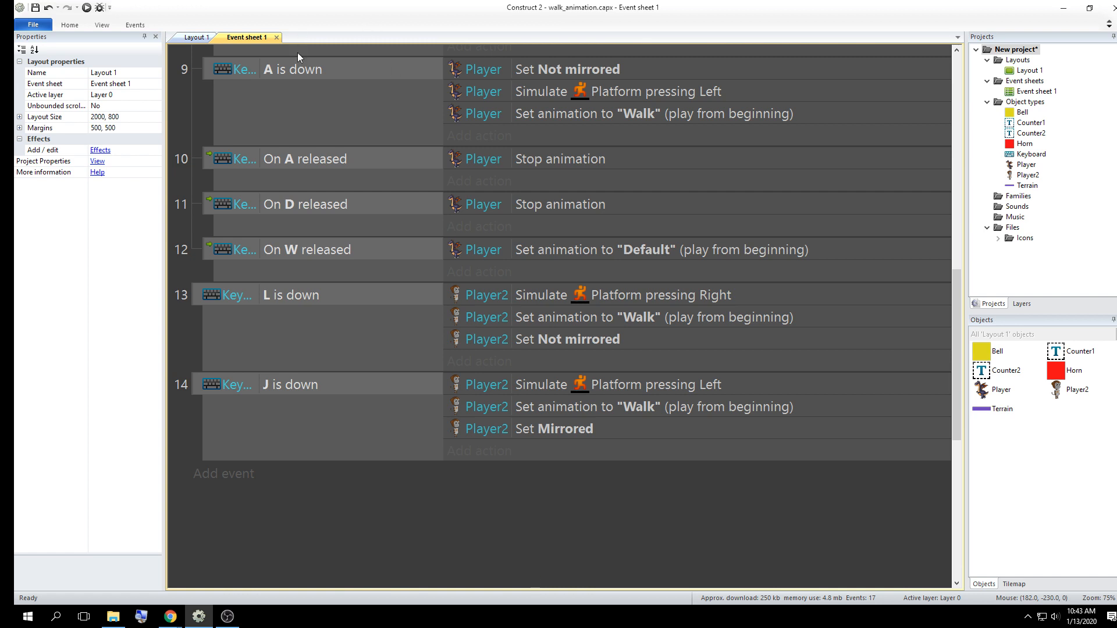
# Review the dragon's A, D and W key-released events and the Player animation action each one triggers
pyautogui.click(296, 157)
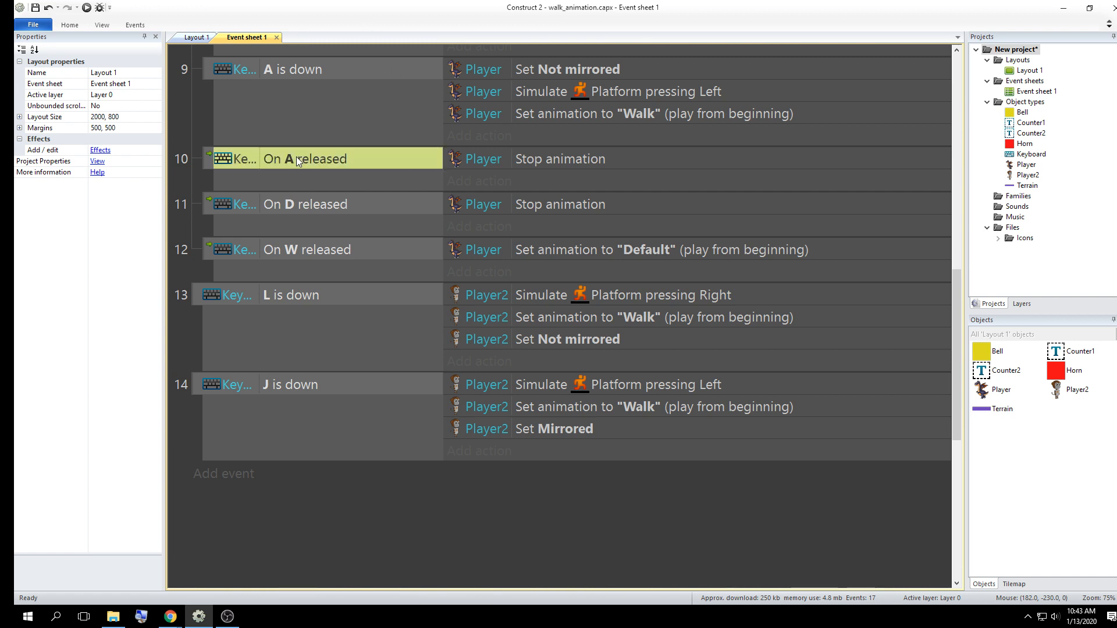
pyautogui.click(311, 205)
pyautogui.click(331, 249)
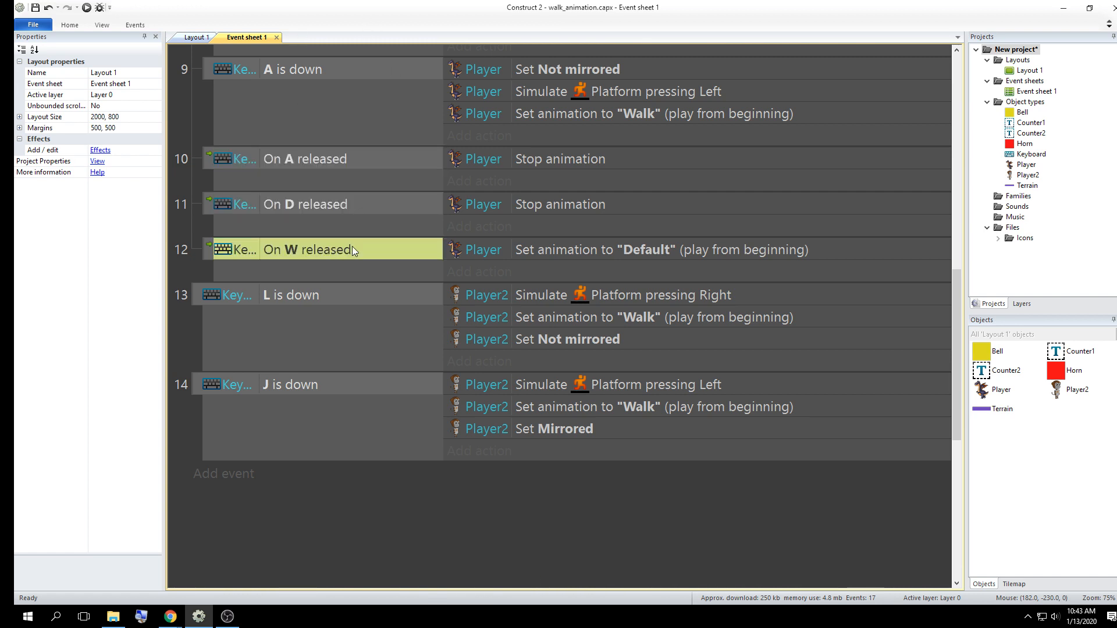
pyautogui.click(483, 159)
pyautogui.click(477, 202)
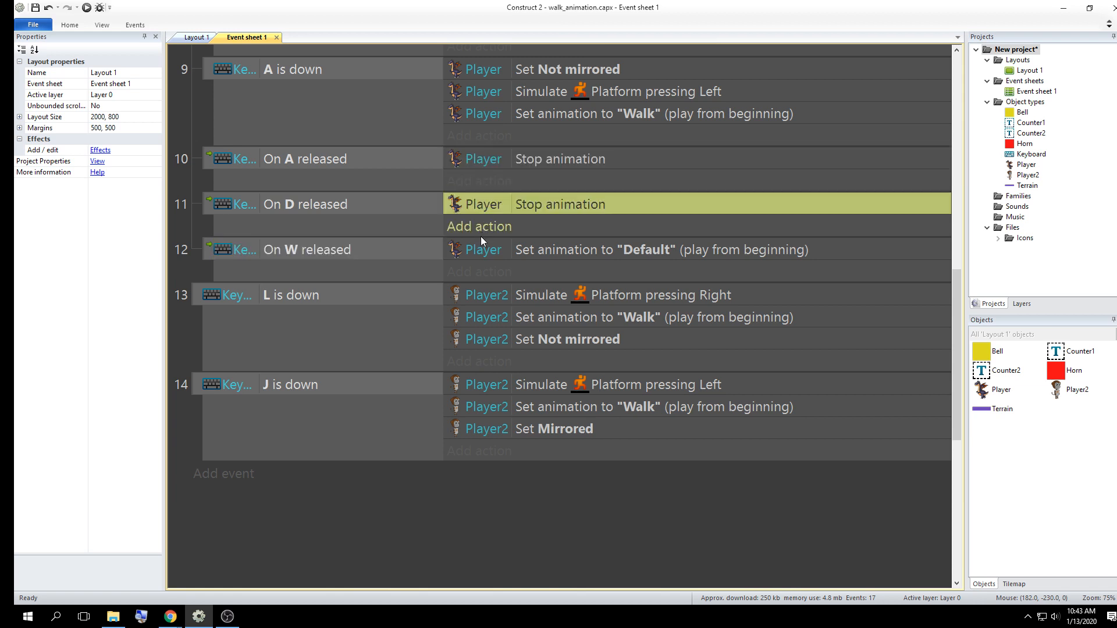
pyautogui.click(480, 246)
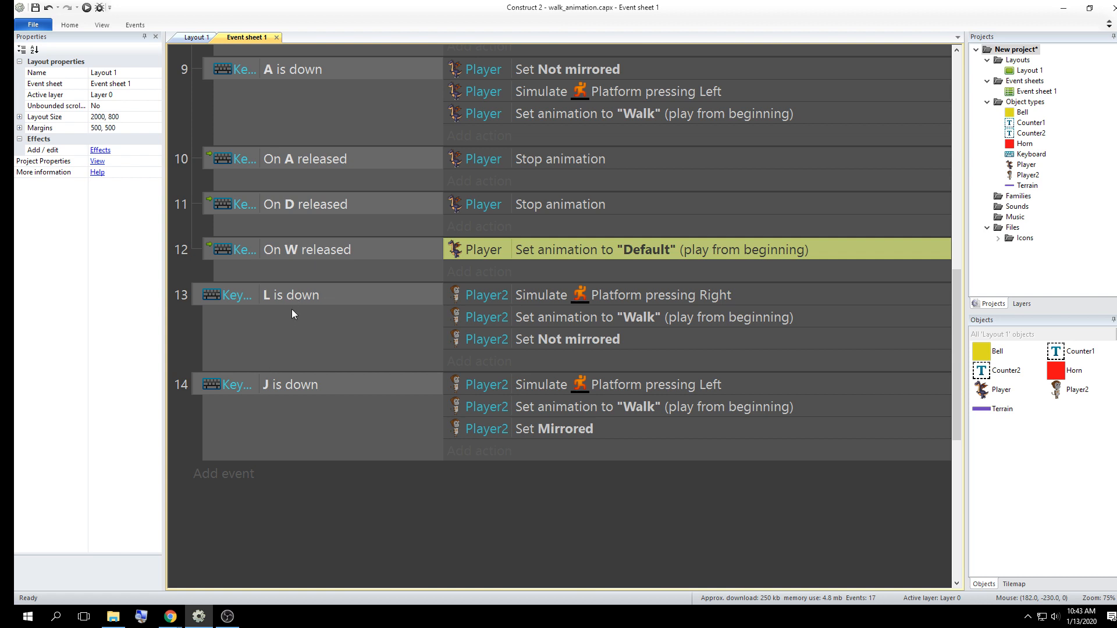
pyautogui.click(434, 535)
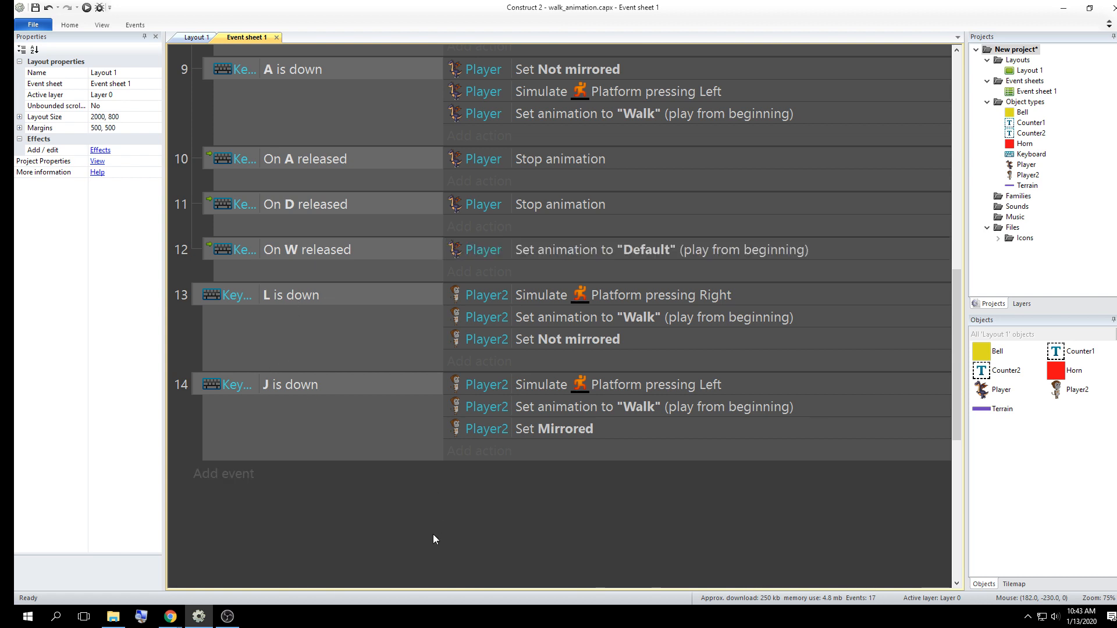
# Add a Keyboard "On key released" event for the L key at the end of the event sheet
pyautogui.click(234, 476)
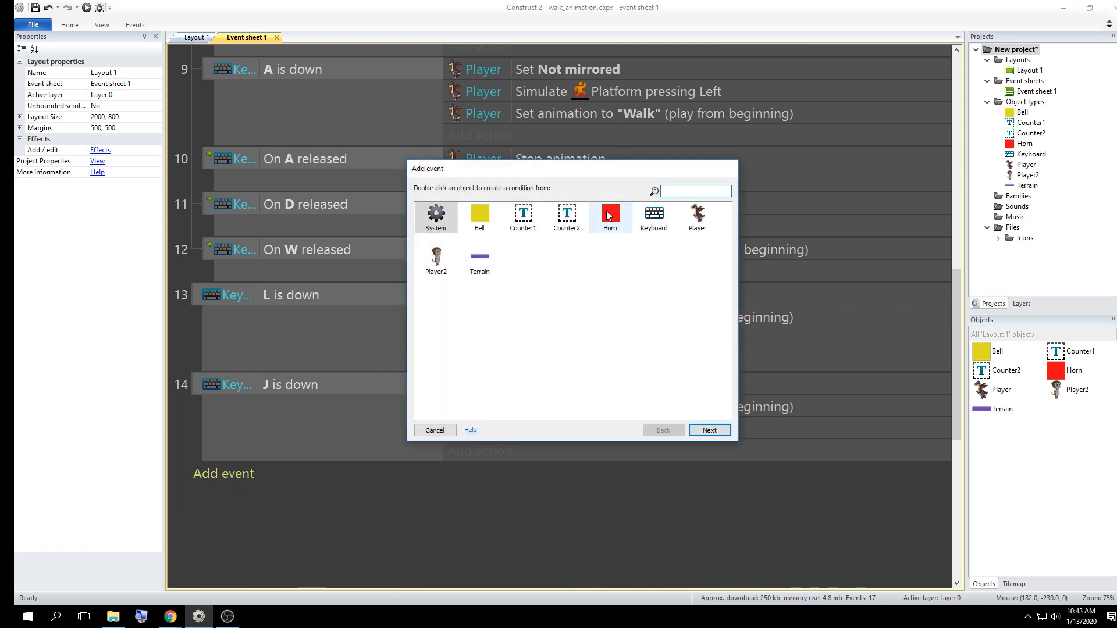
pyautogui.doubleClick(653, 219)
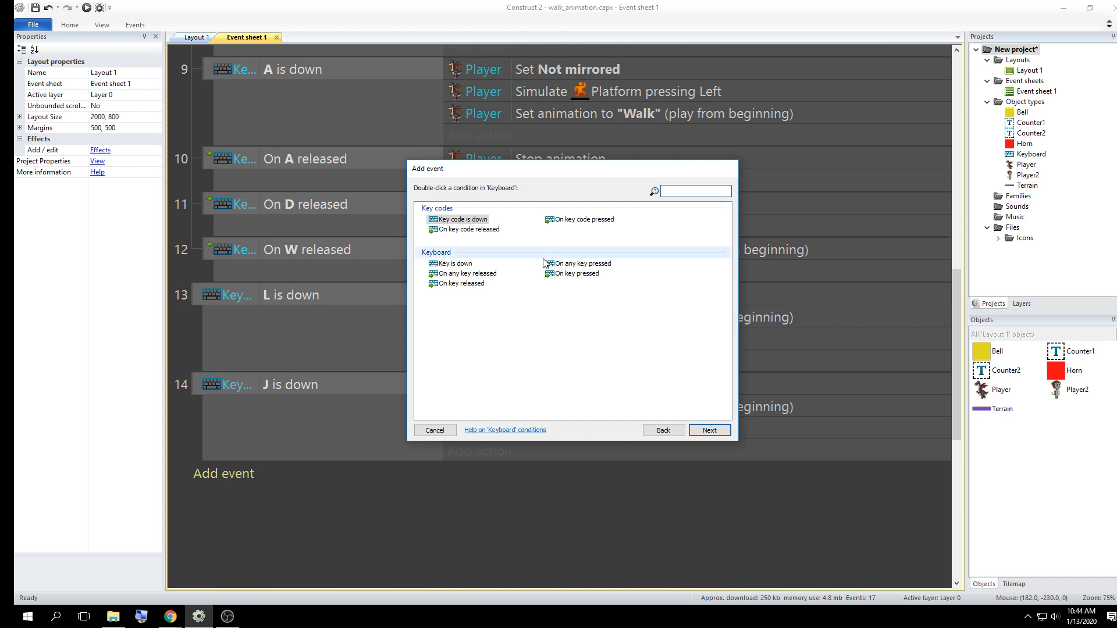
pyautogui.click(459, 285)
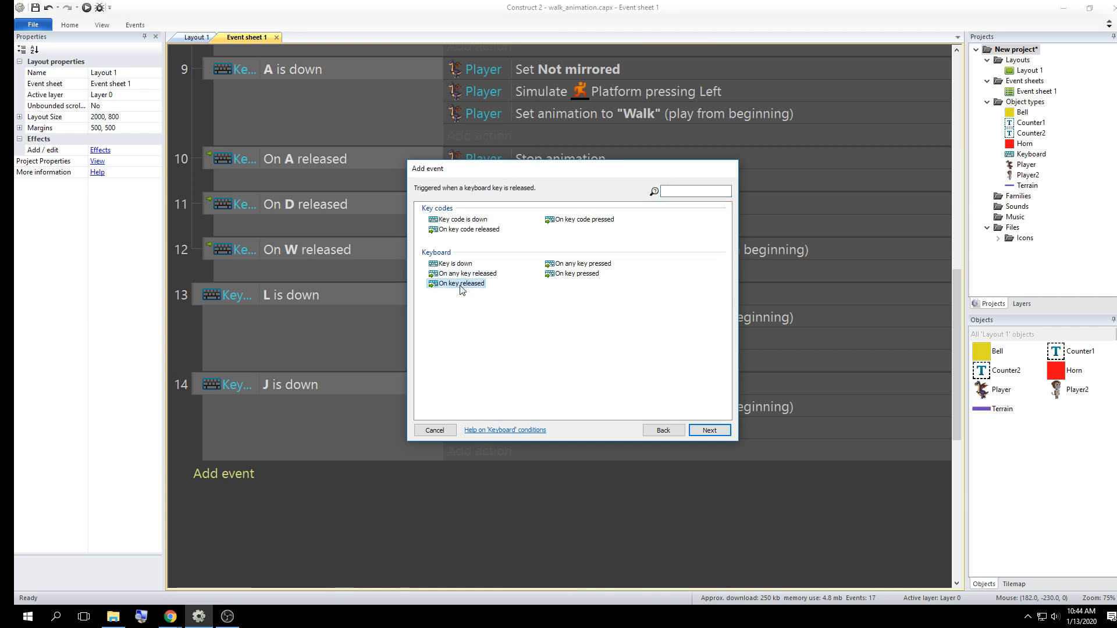
pyautogui.click(705, 431)
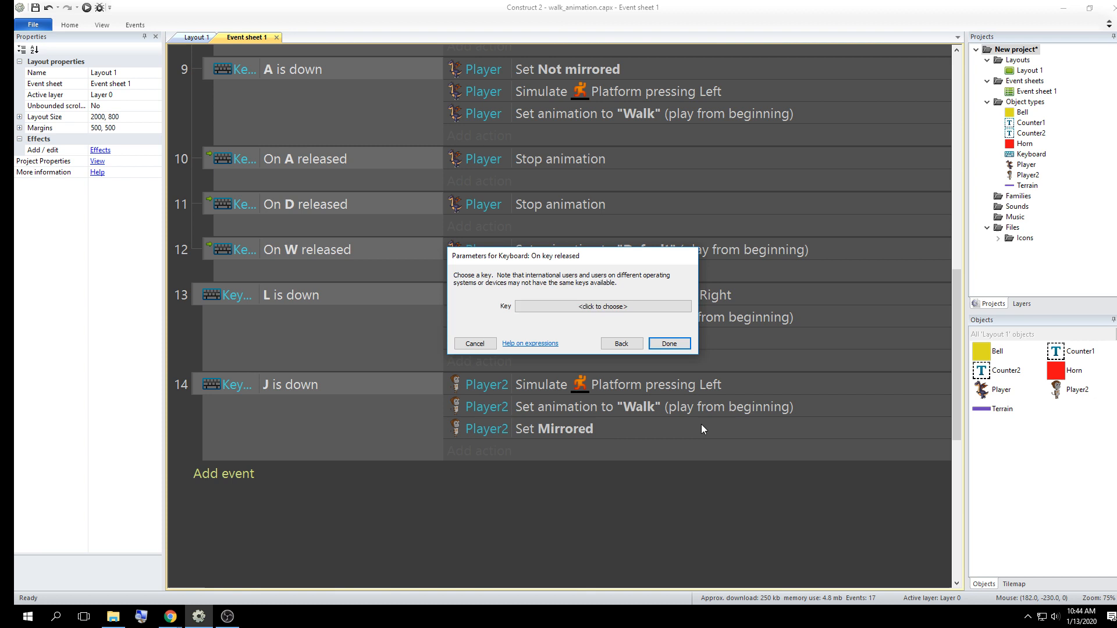
pyautogui.click(609, 308)
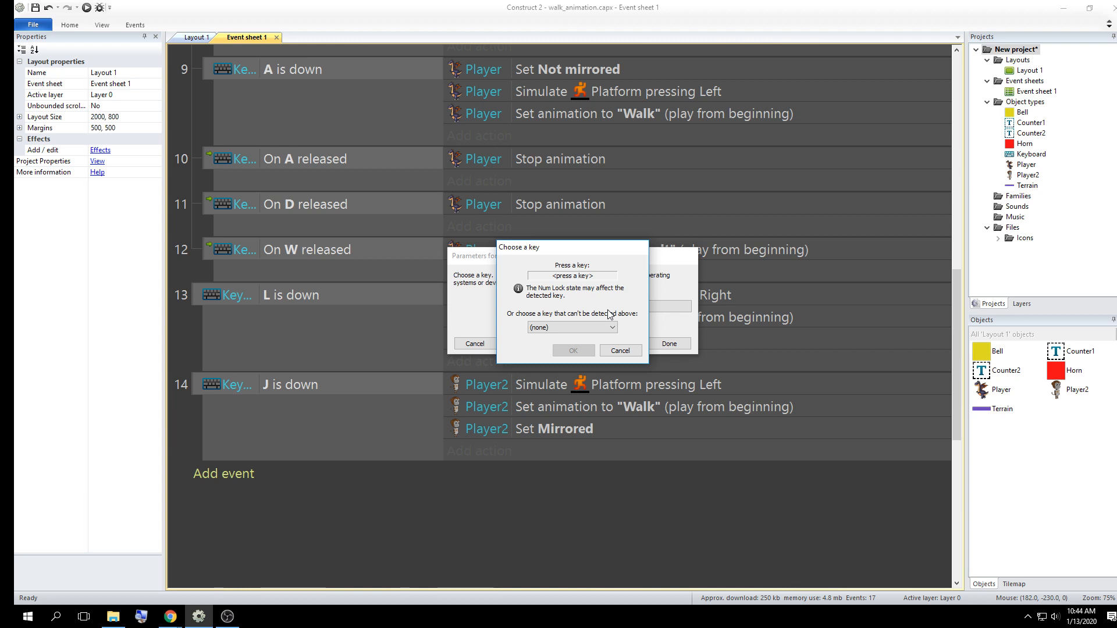
pyautogui.press('l')
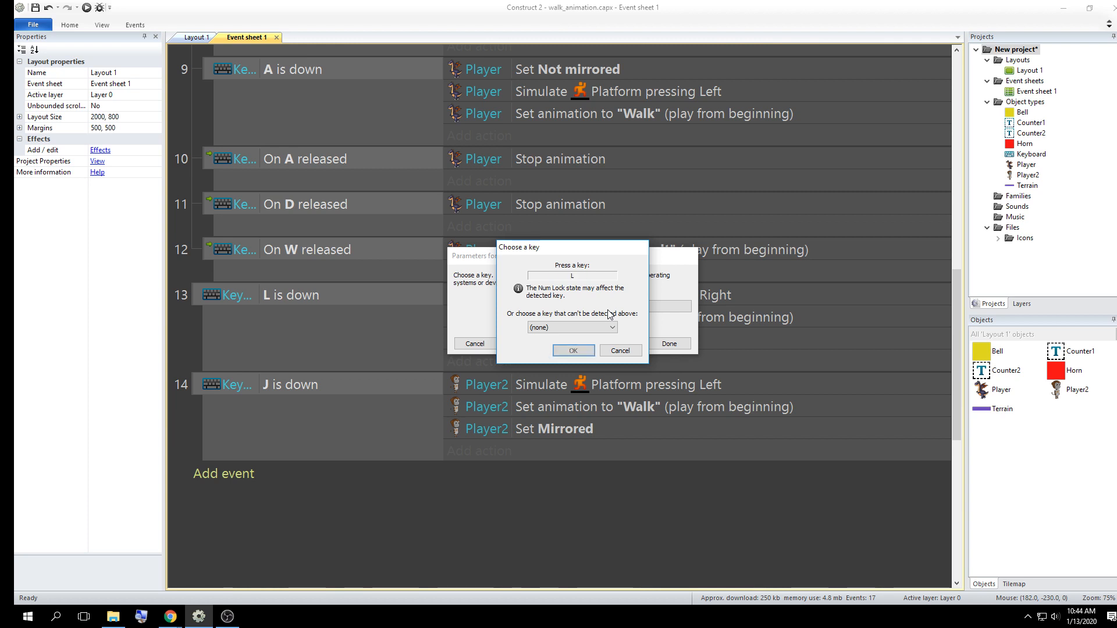
pyautogui.click(573, 351)
pyautogui.click(670, 344)
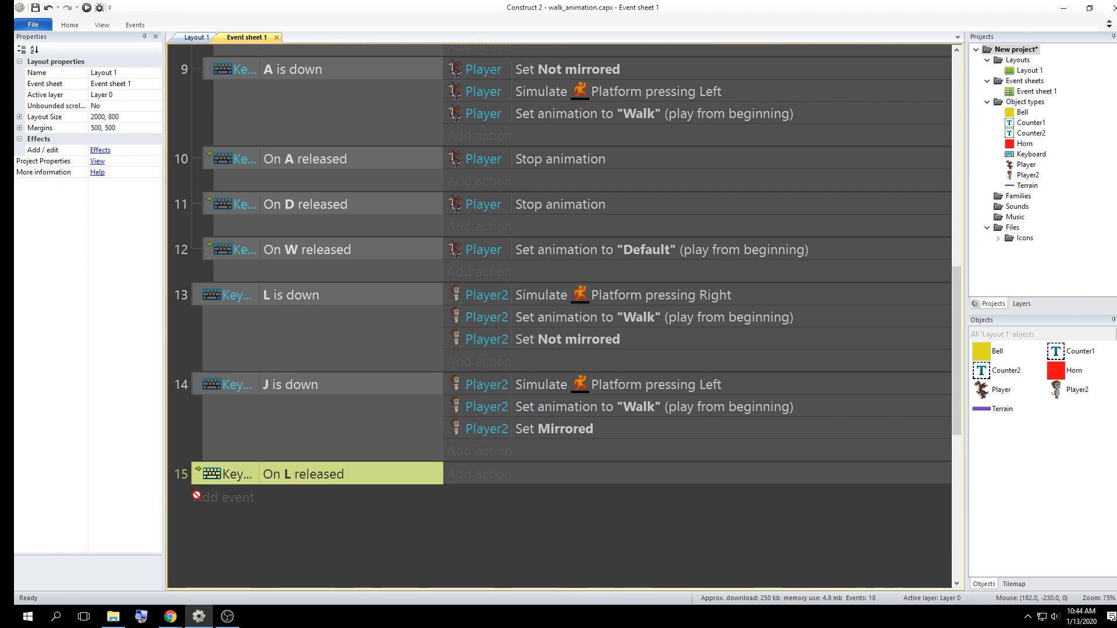
# Duplicate the "On L released" event below itself and set the copy's key to J
pyautogui.keyDown('ctrl'); pyautogui.moveTo(197, 496); pyautogui.dragTo(223, 487); pyautogui.keyUp('ctrl')
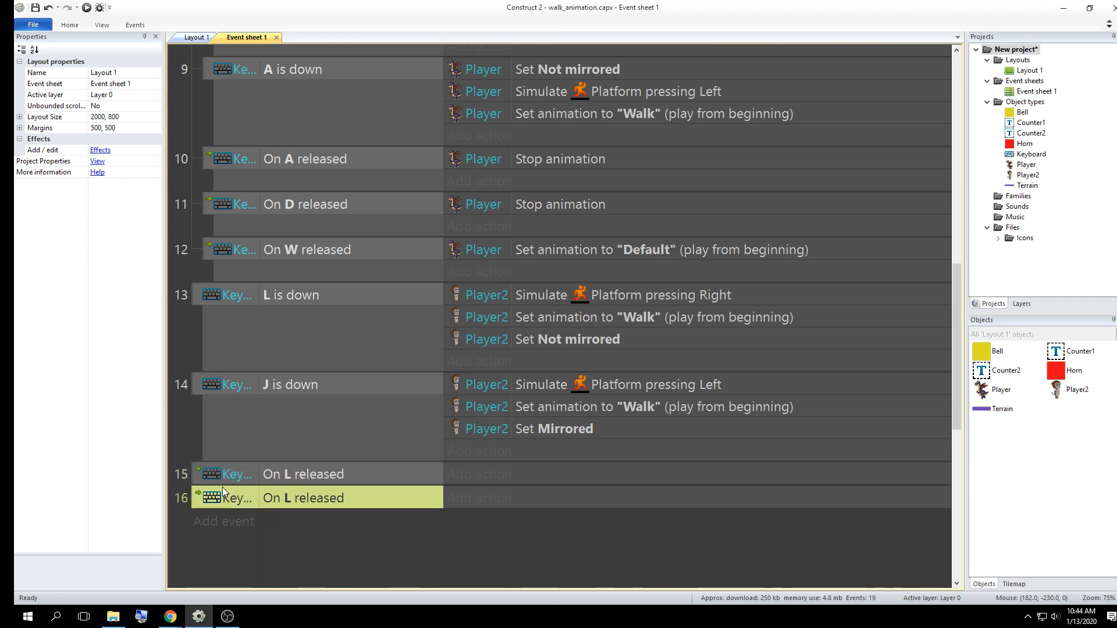
pyautogui.doubleClick(309, 498)
pyautogui.click(519, 307)
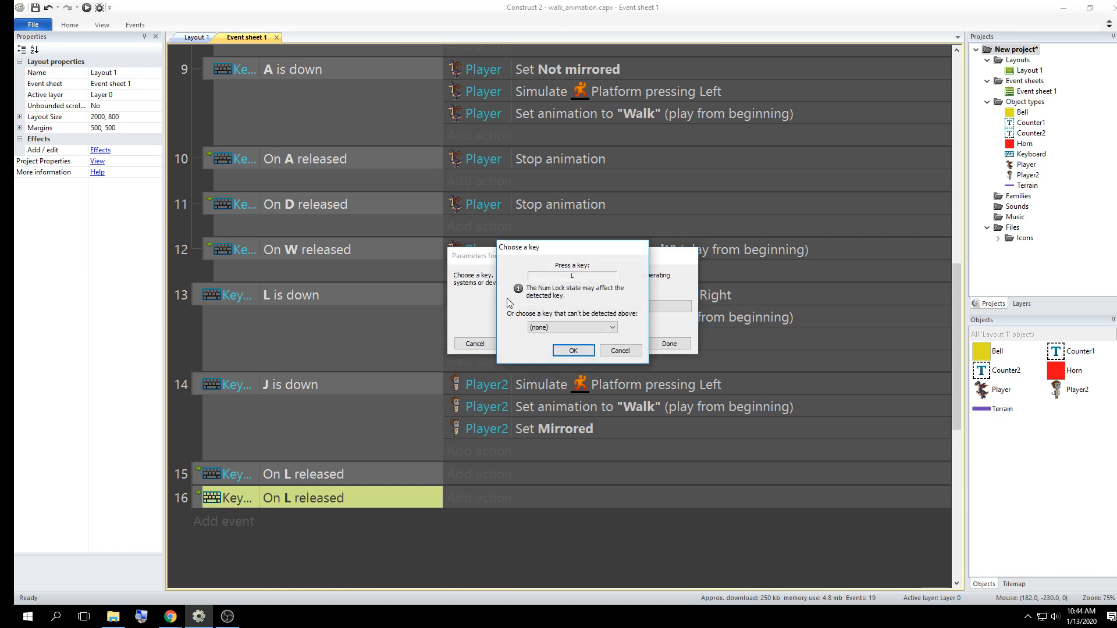
pyautogui.press('j')
pyautogui.click(588, 353)
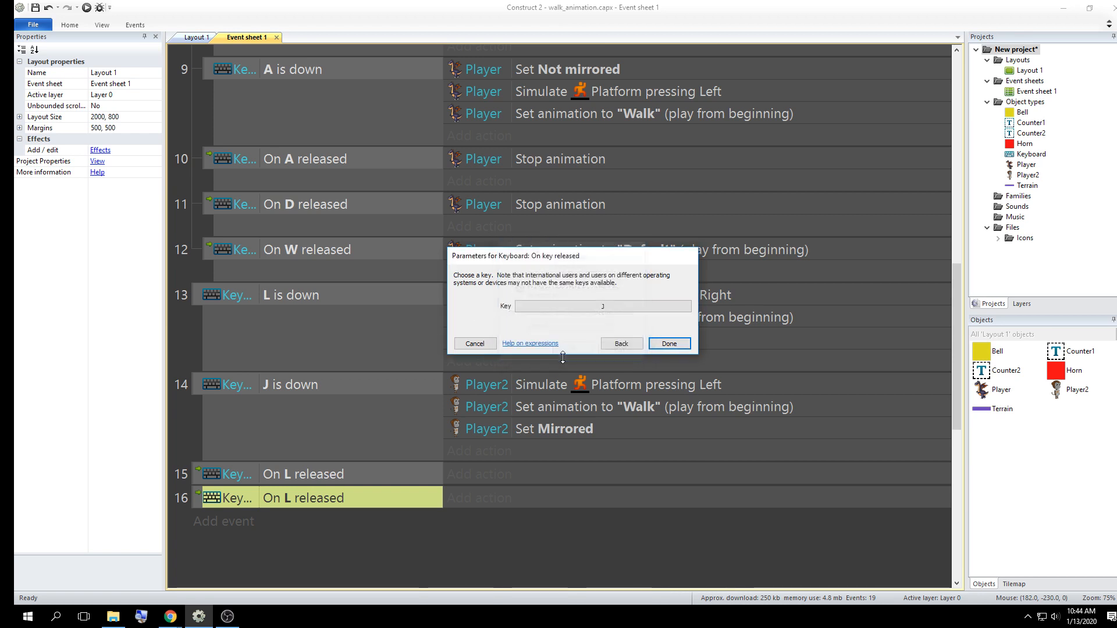
pyautogui.click(669, 344)
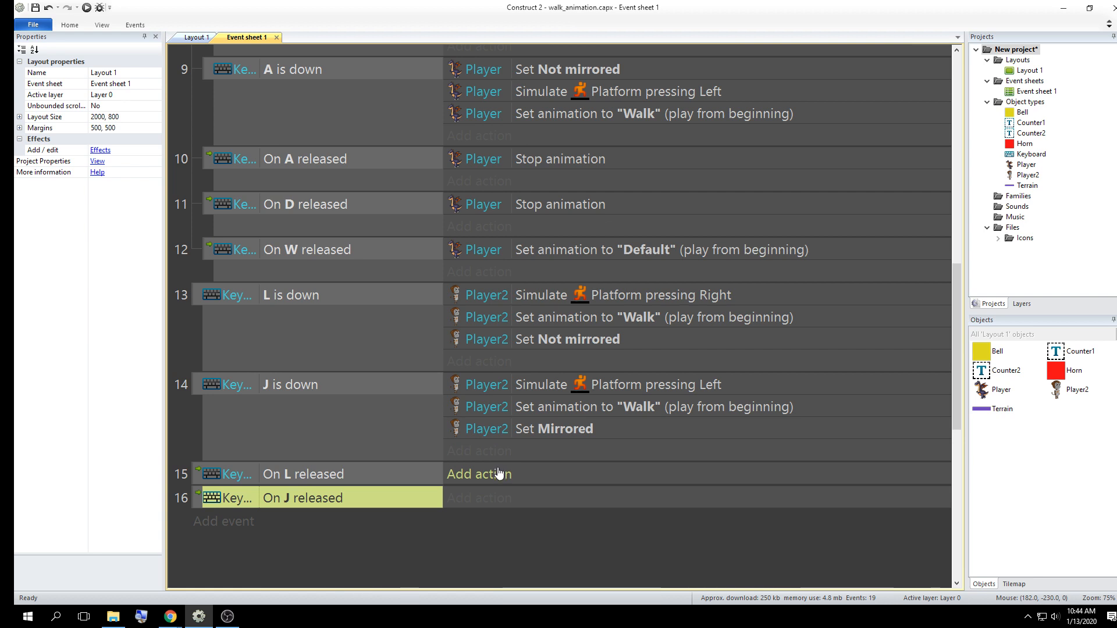
# Add a Player2 Stop animation action to the "On L released" event
pyautogui.click(499, 473)
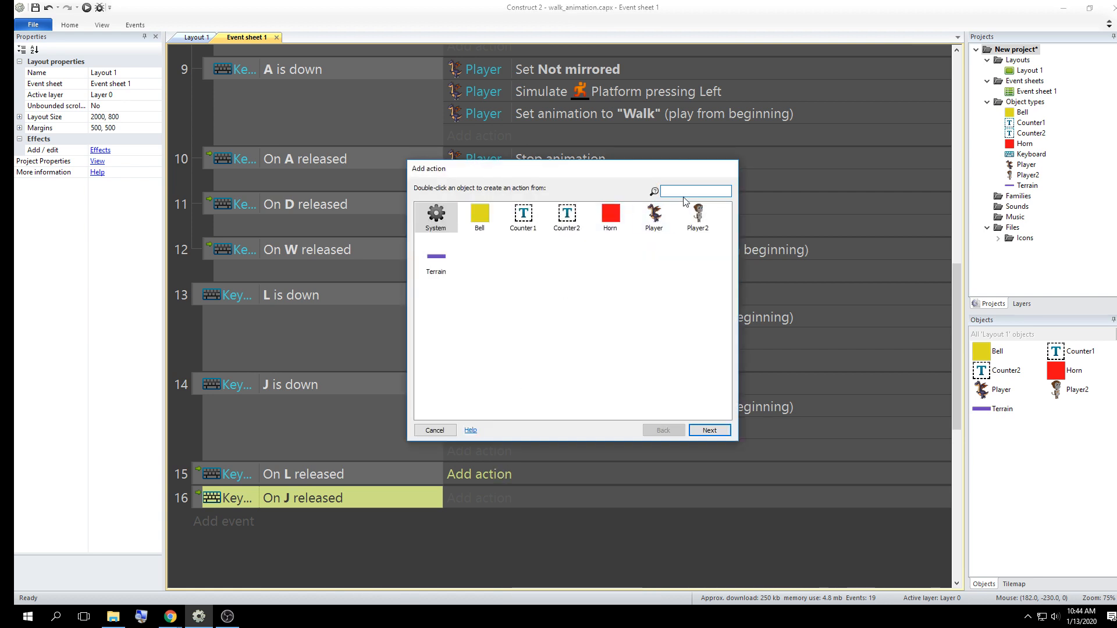
pyautogui.doubleClick(698, 215)
pyautogui.write('s')
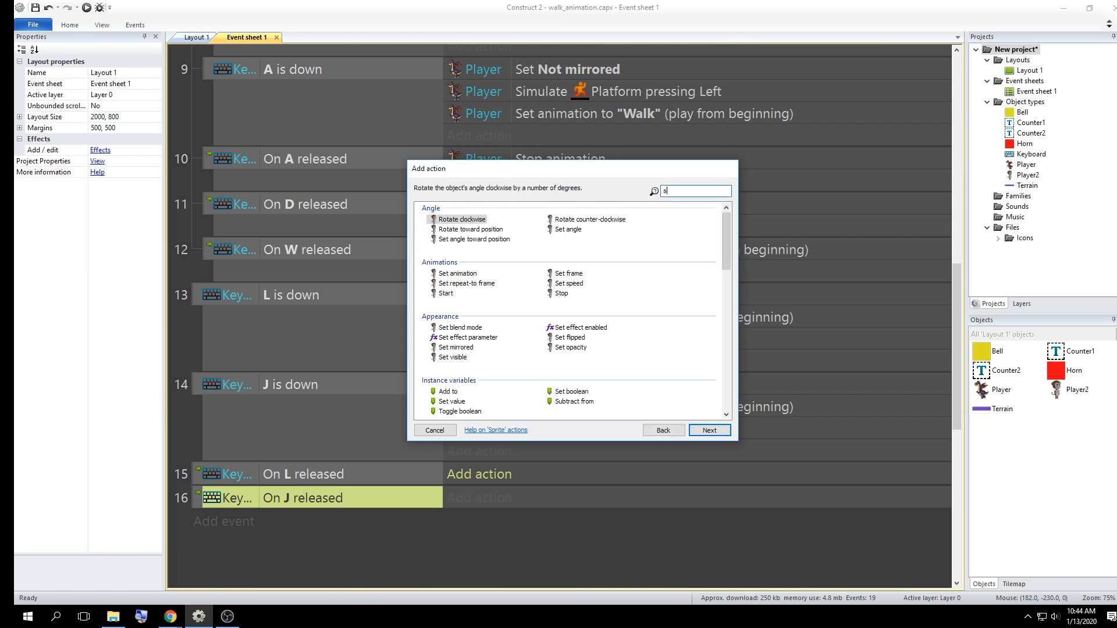
pyautogui.write('top')
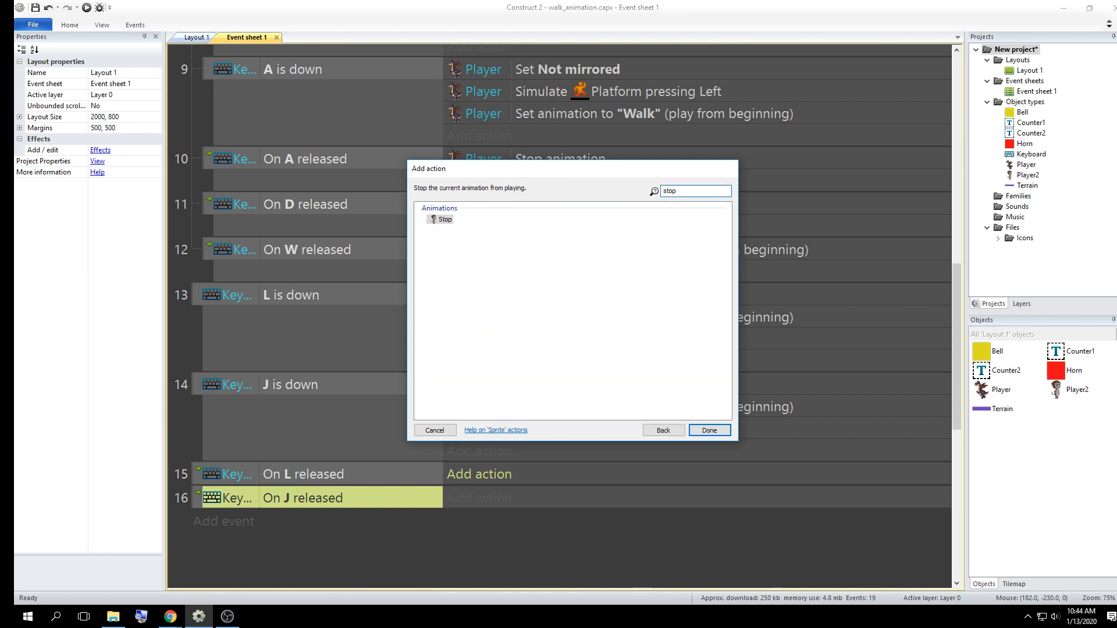
pyautogui.doubleClick(441, 220)
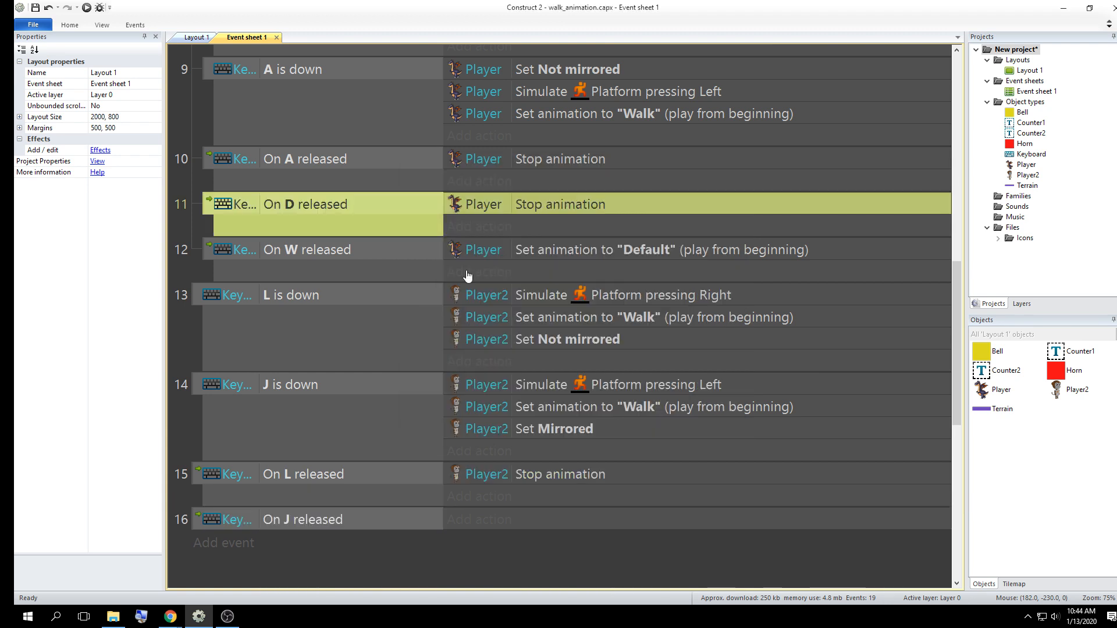
# Copy Player2's Stop animation action from the "On L released" event into the "On J released" event
pyautogui.click(466, 477)
pyautogui.keyDown('ctrl'); pyautogui.moveTo(466, 475); pyautogui.dragTo(466, 520); pyautogui.keyUp('ctrl')
pyautogui.doubleClick(525, 567)
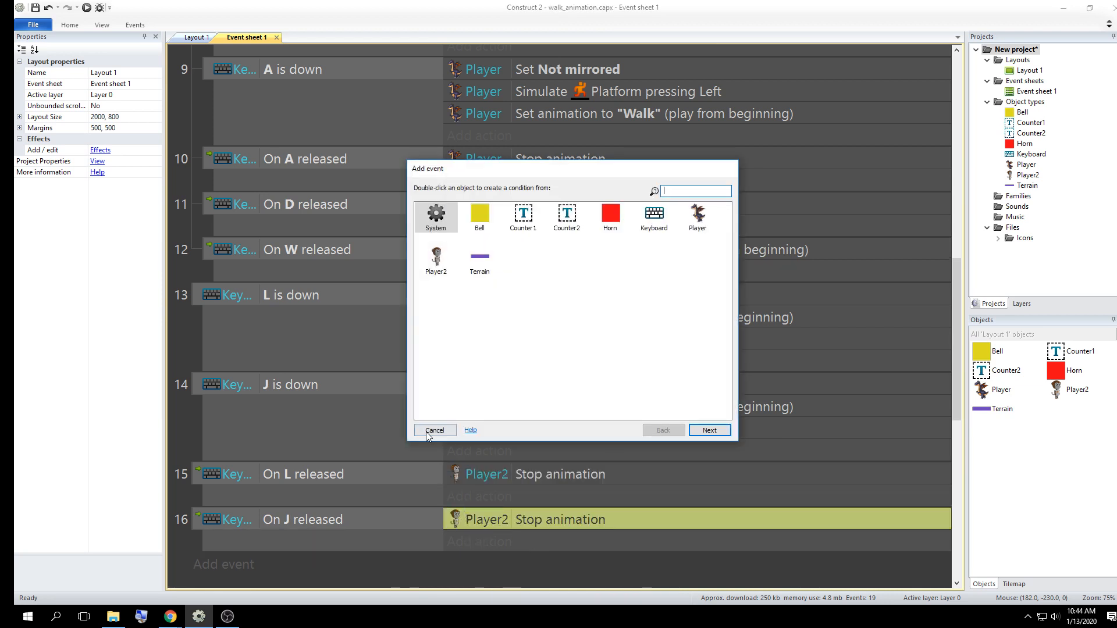
pyautogui.click(431, 433)
pyautogui.scroll(-2, 424, 476)
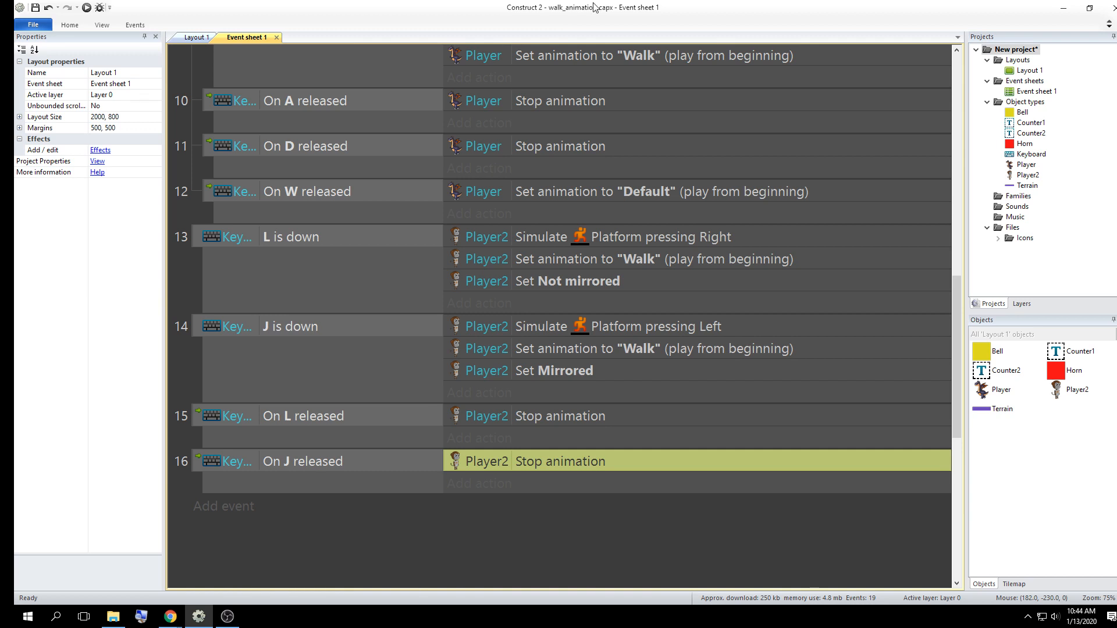
# Close the existing preview tab in Chrome and relaunch the game preview from Construct 2
pyautogui.click(86, 7)
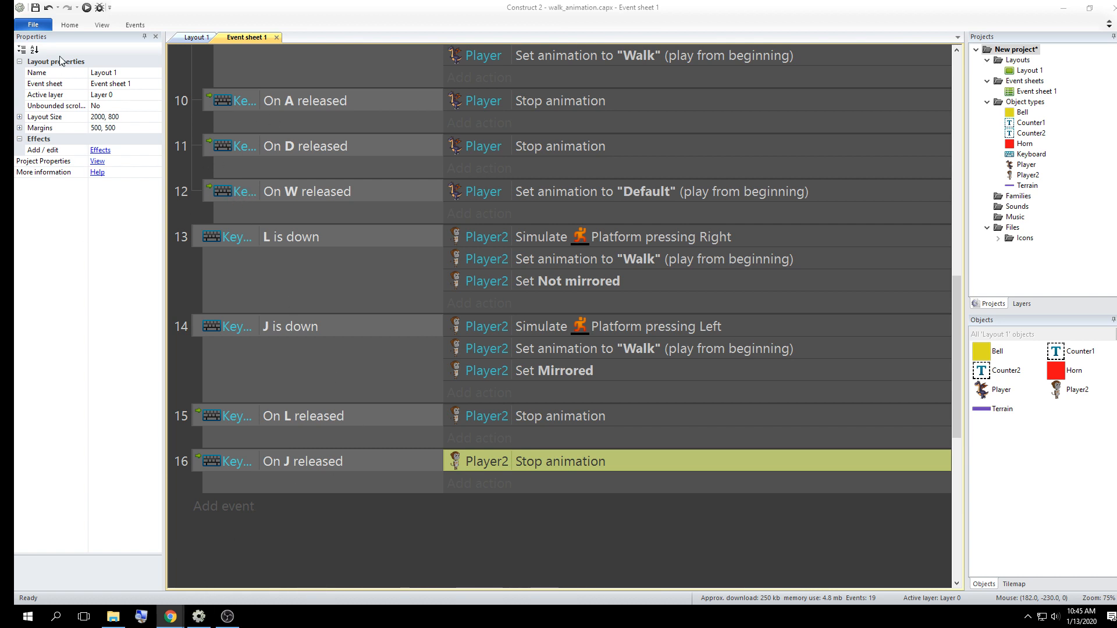
pyautogui.moveTo(181, 611)
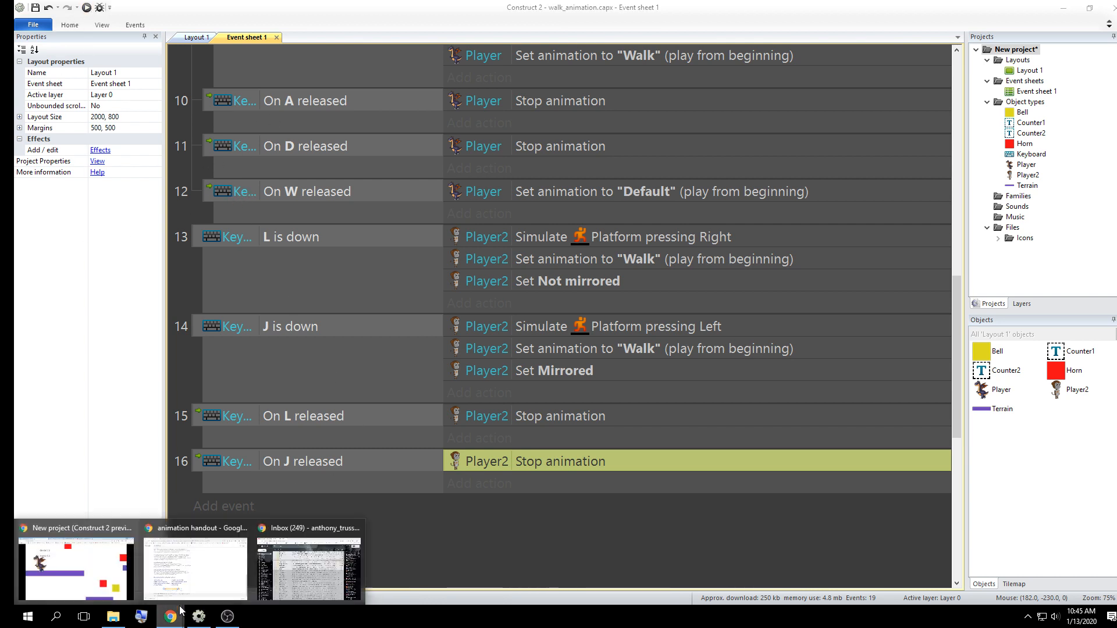
pyautogui.click(82, 564)
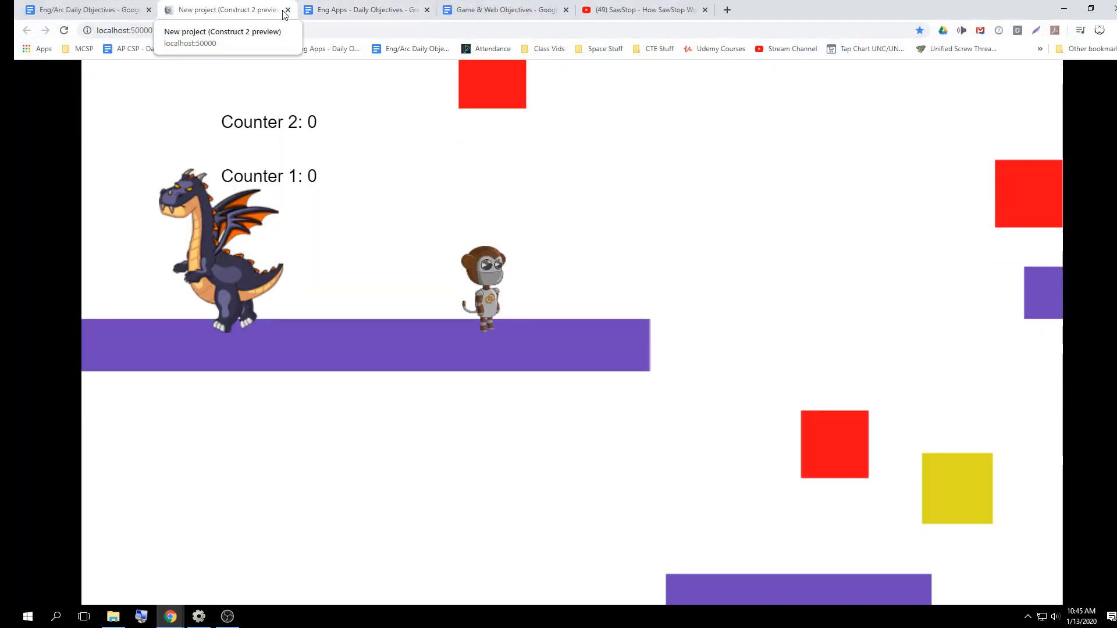
pyautogui.click(287, 10)
pyautogui.click(1064, 9)
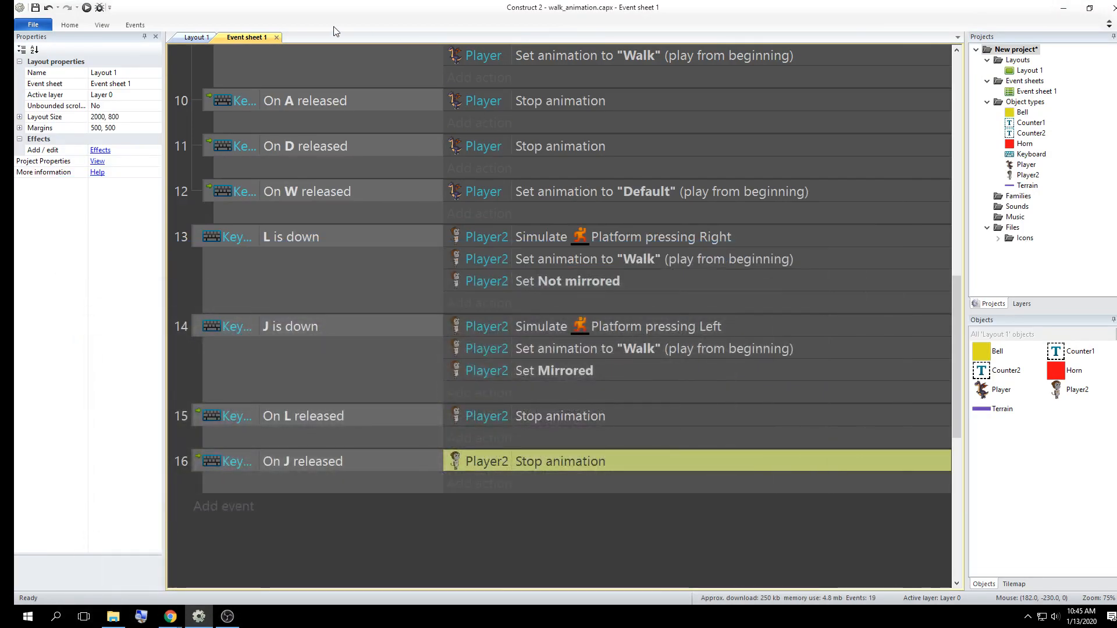
pyautogui.click(85, 9)
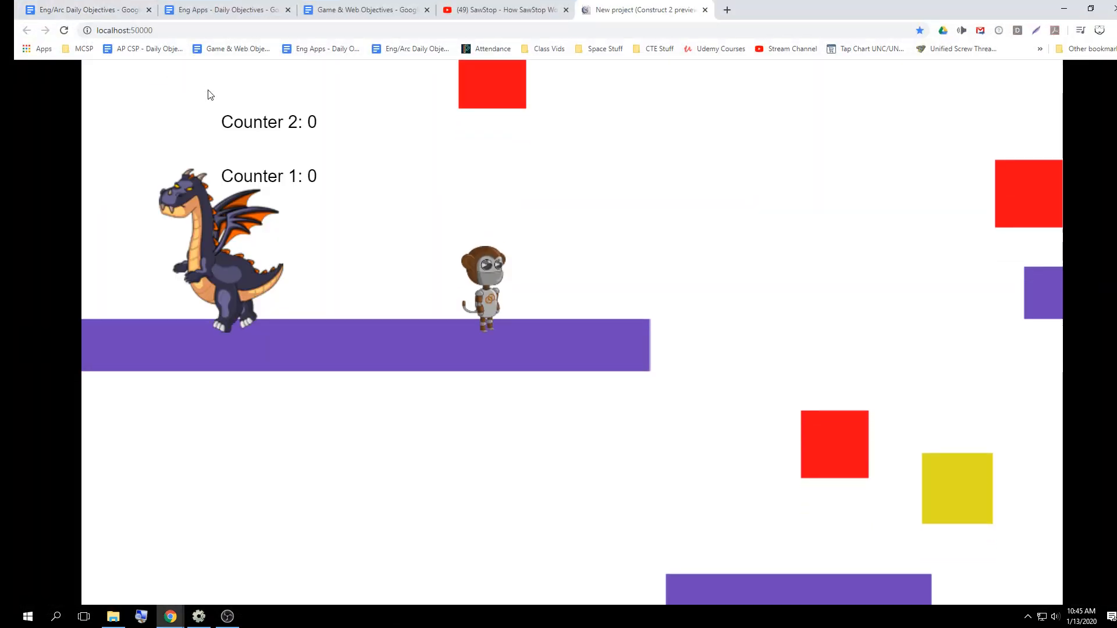
# Walk Player2 back and forth in the preview to test its mirroring and animation stop, and return to the event sheet in Construct 2
pyautogui.press('Right')
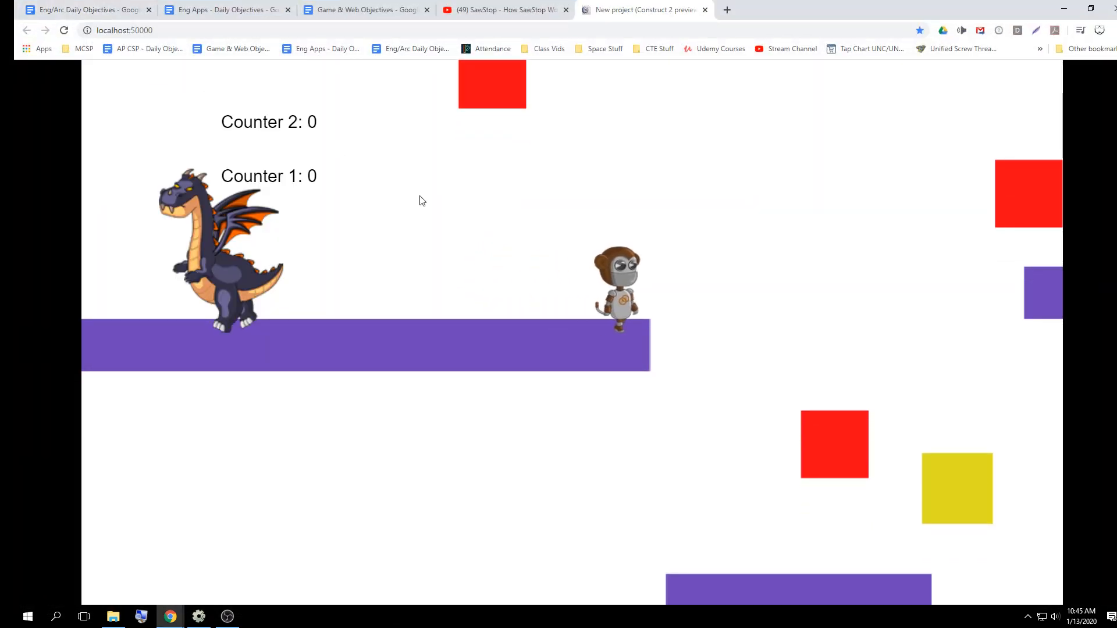
pyautogui.press('Left')
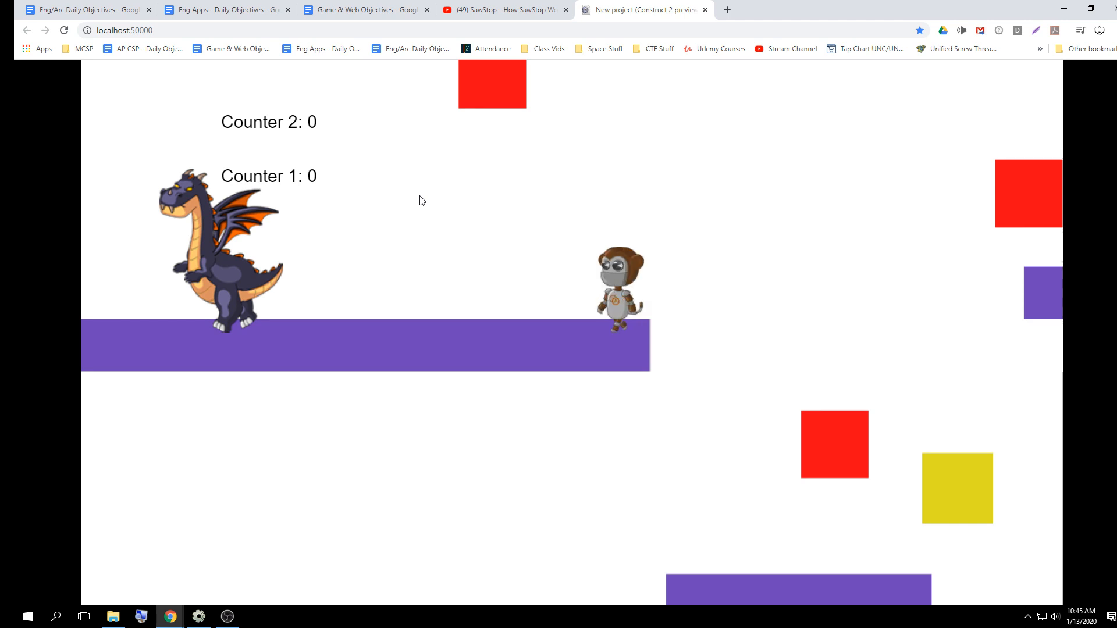
pyautogui.press('Right')
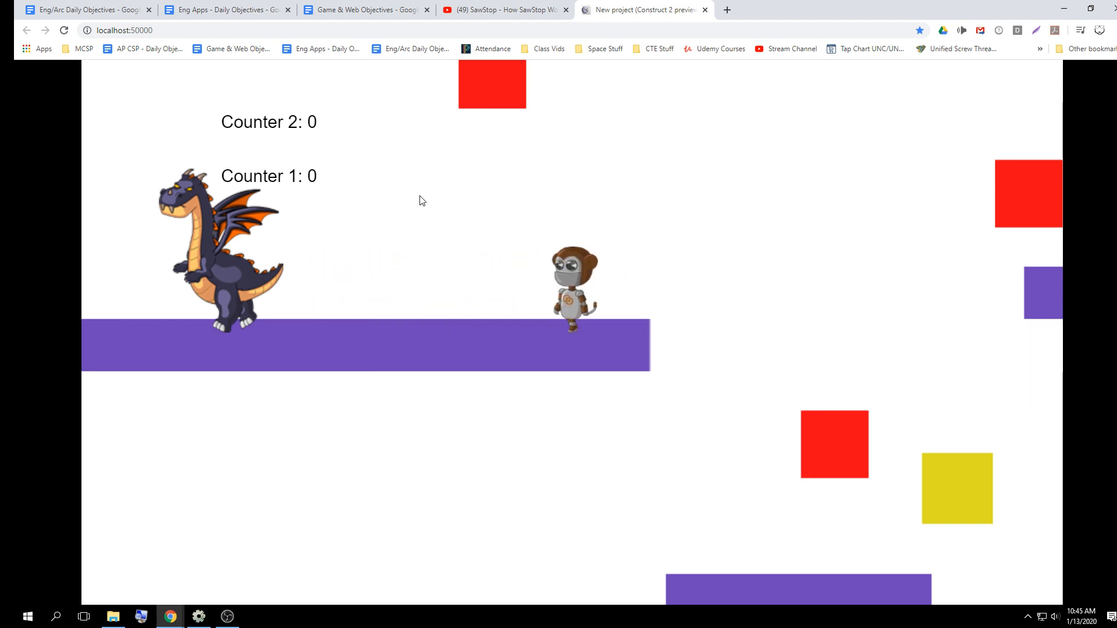
pyautogui.press('Left')
pyautogui.press('Right')
pyautogui.press('Left')
pyautogui.press('Right')
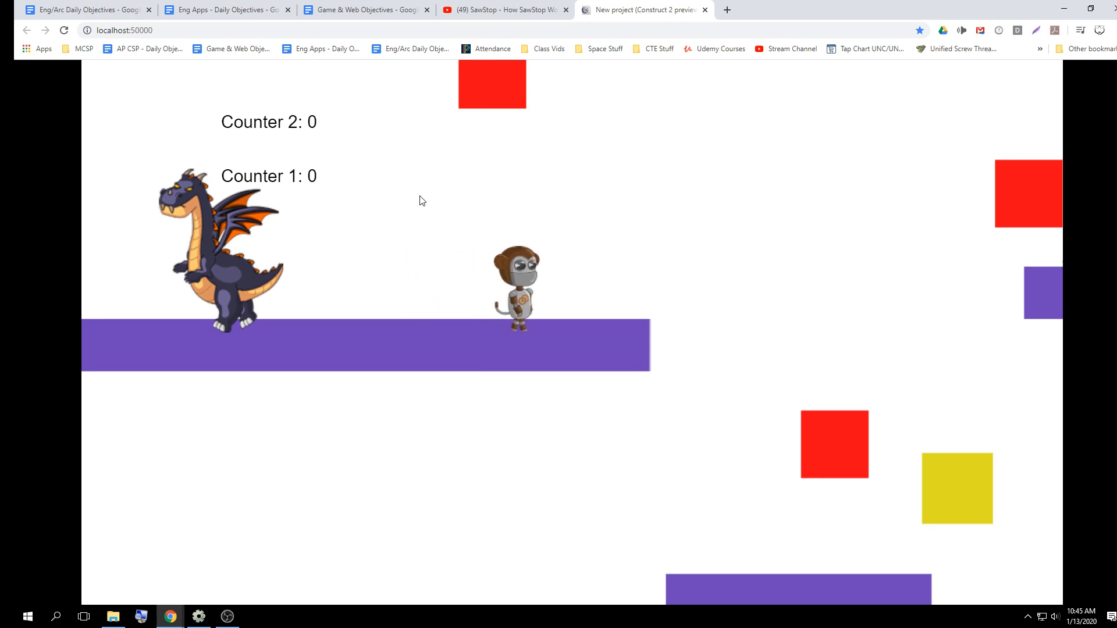
pyautogui.press('Left')
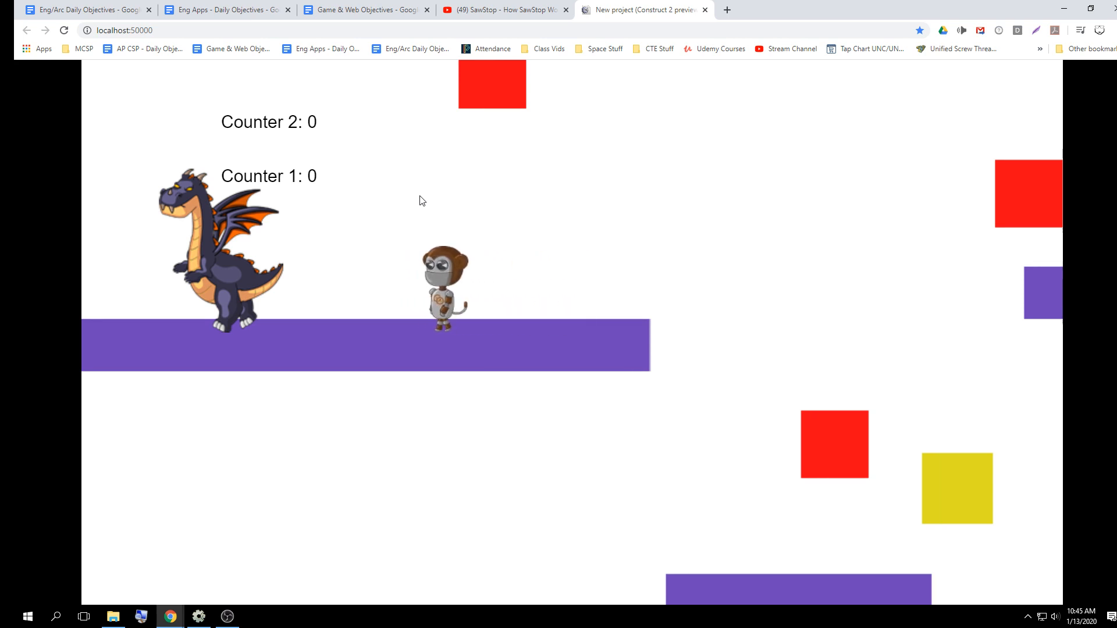
pyautogui.press('Right')
pyautogui.press('Left')
pyautogui.press('Right')
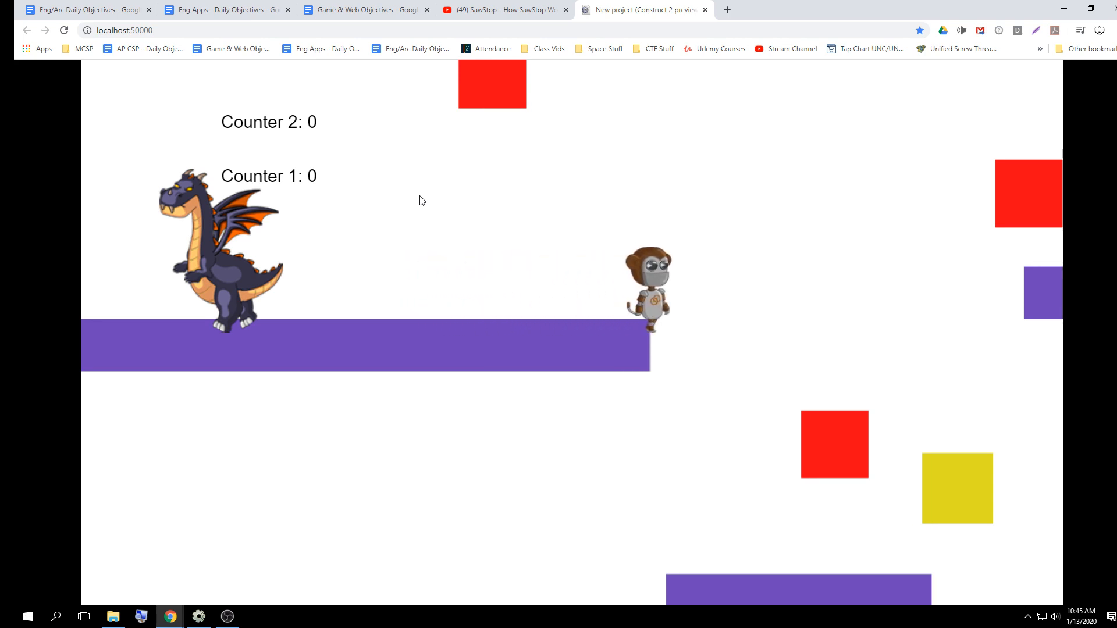
pyautogui.press('Left')
pyautogui.press('Right')
pyautogui.press('Left')
pyautogui.press('Right')
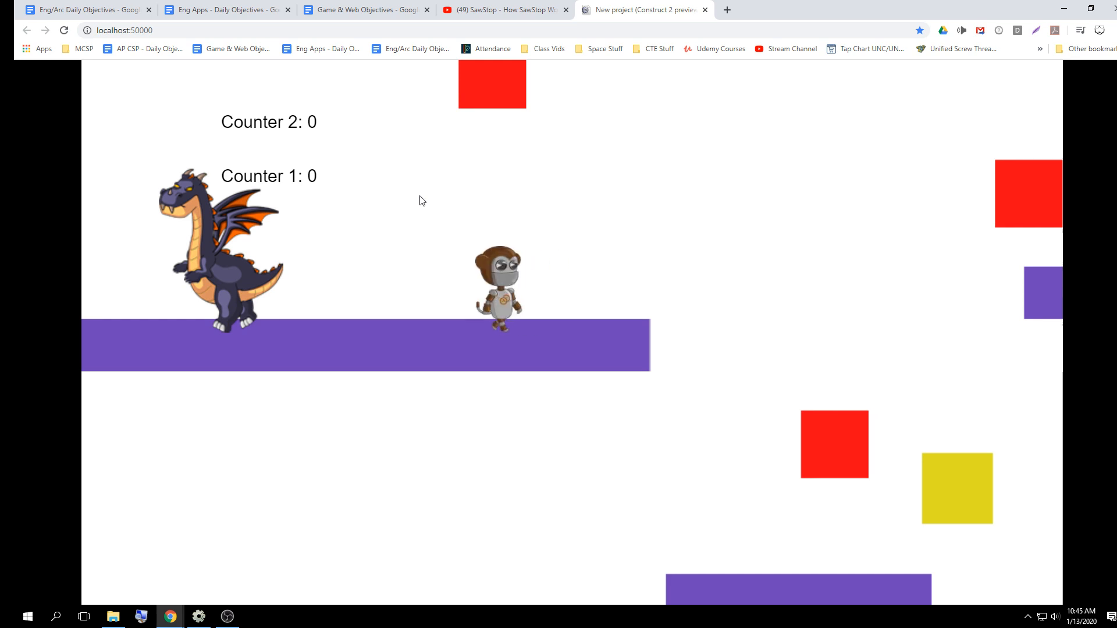
pyautogui.press('Right')
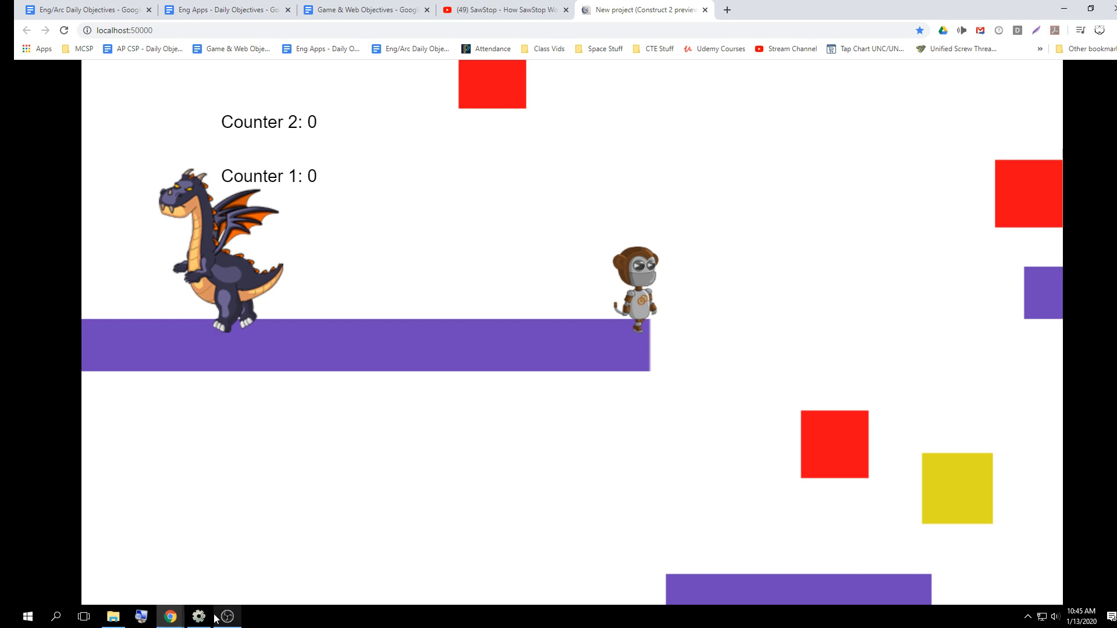
pyautogui.moveTo(206, 618)
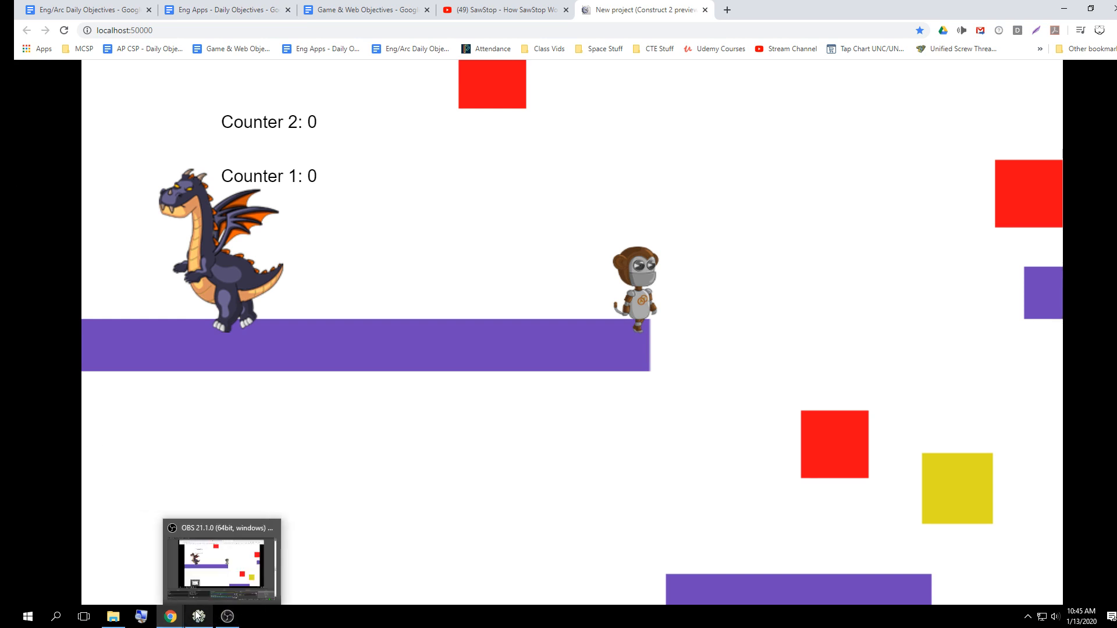
pyautogui.click(199, 616)
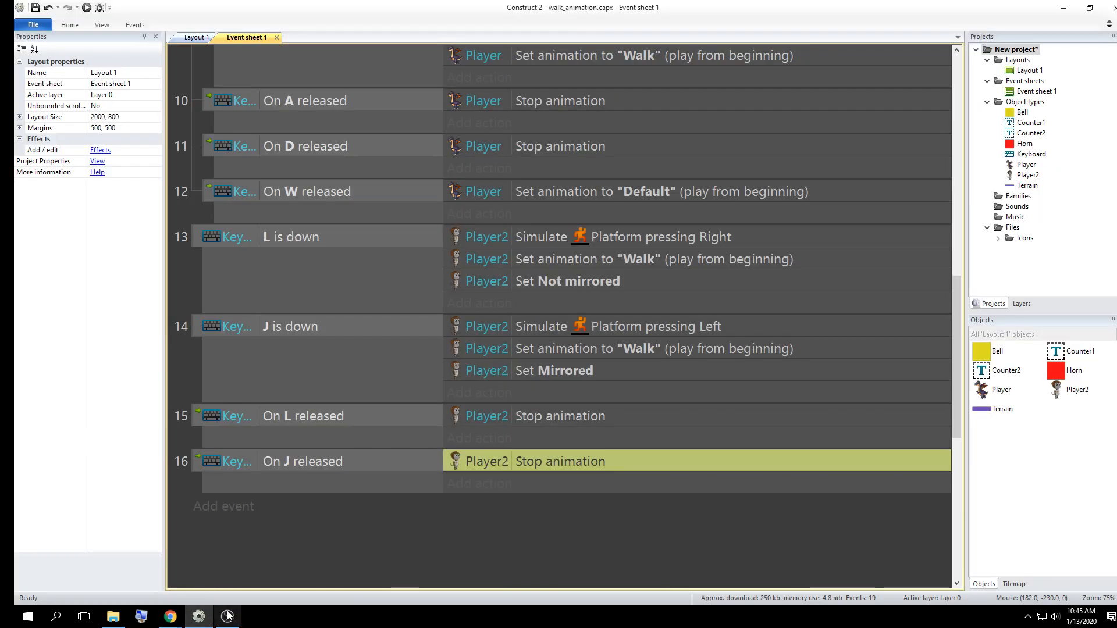